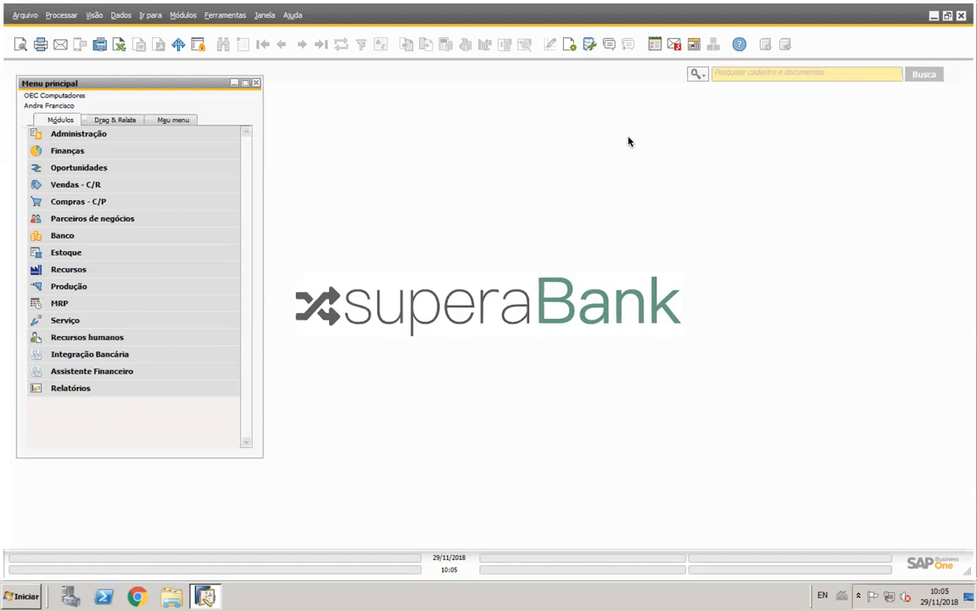
- Open the Carteiras settings in the Configurações section of the Integração Bancária module
mouse_move(421, 8)
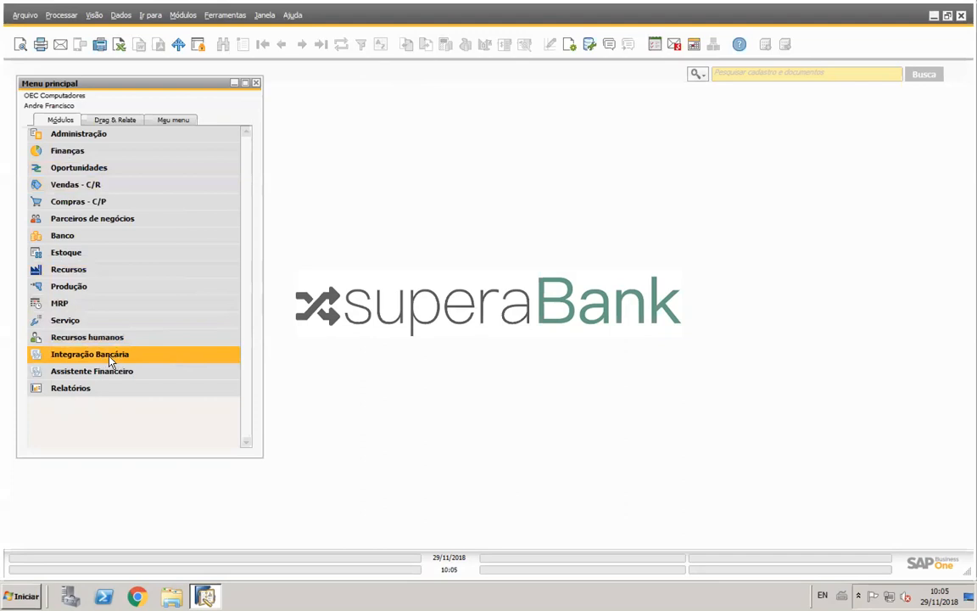
left_click(81, 357)
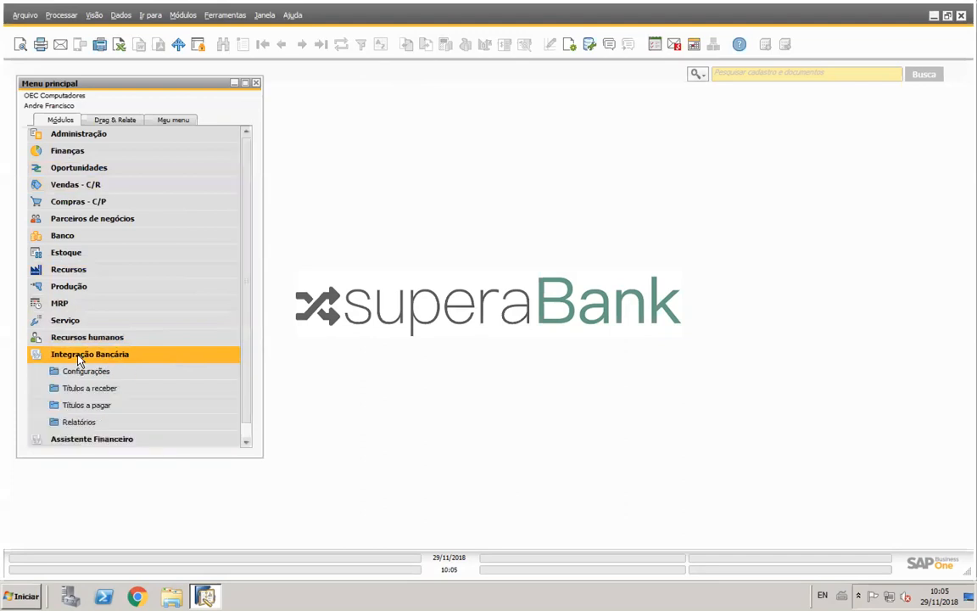
left_click(246, 443)
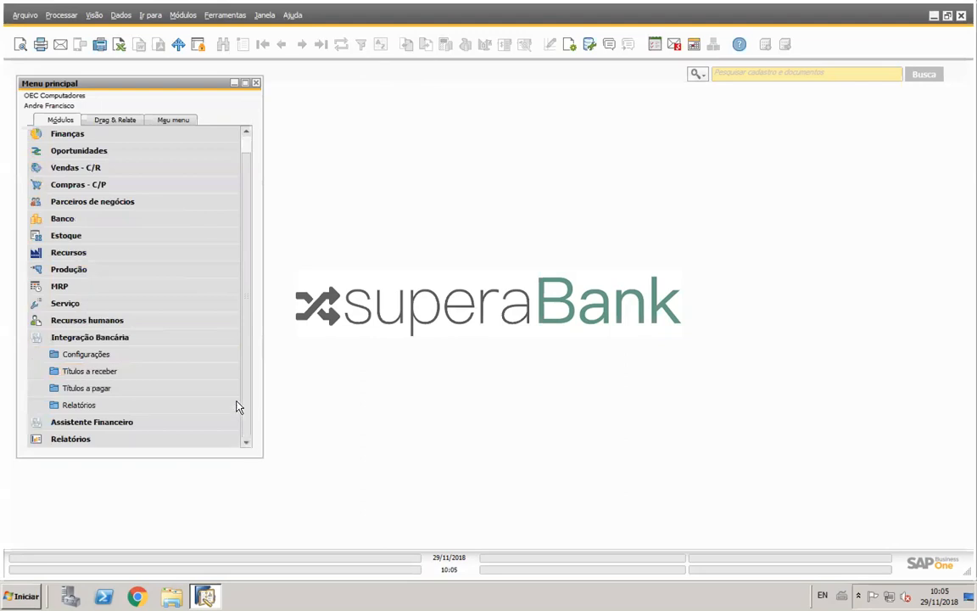
left_click(89, 355)
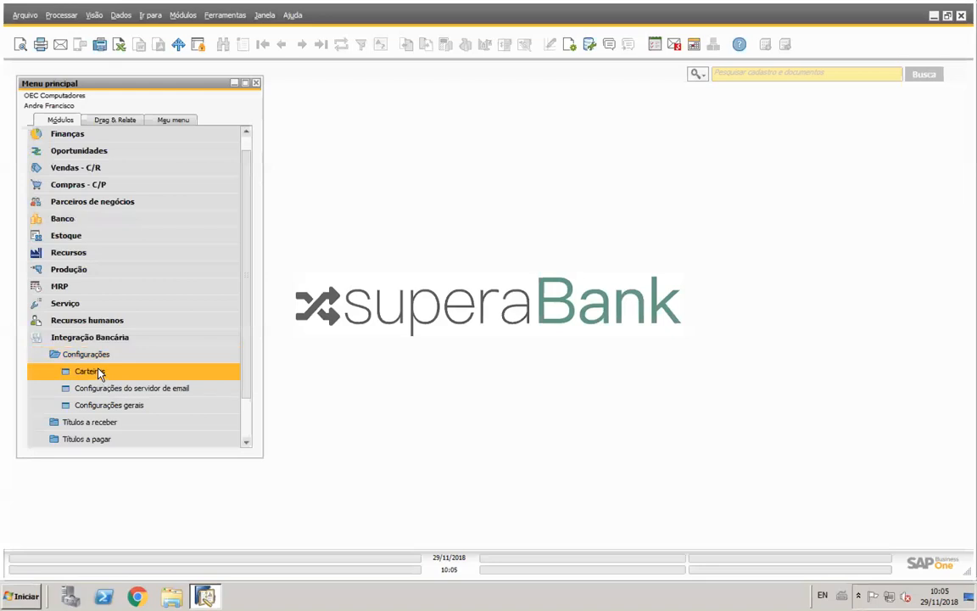
left_click(99, 374)
- Search the wallet codes with 341* and load wallet 341-109-400 in the wallet configuration form
left_click_drag(386, 102, 426, 102)
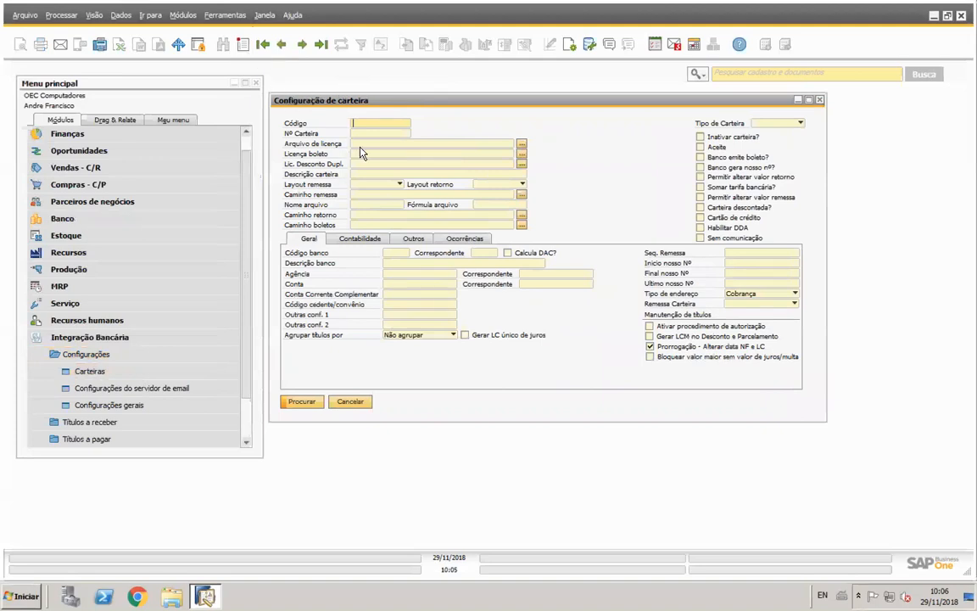
type("341*")
key("Tab")
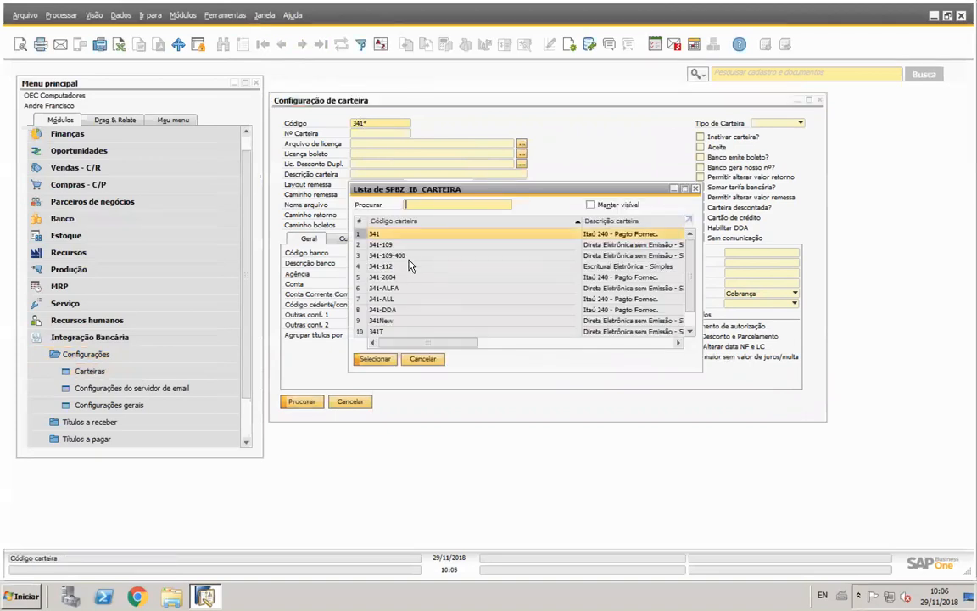
left_click(408, 257)
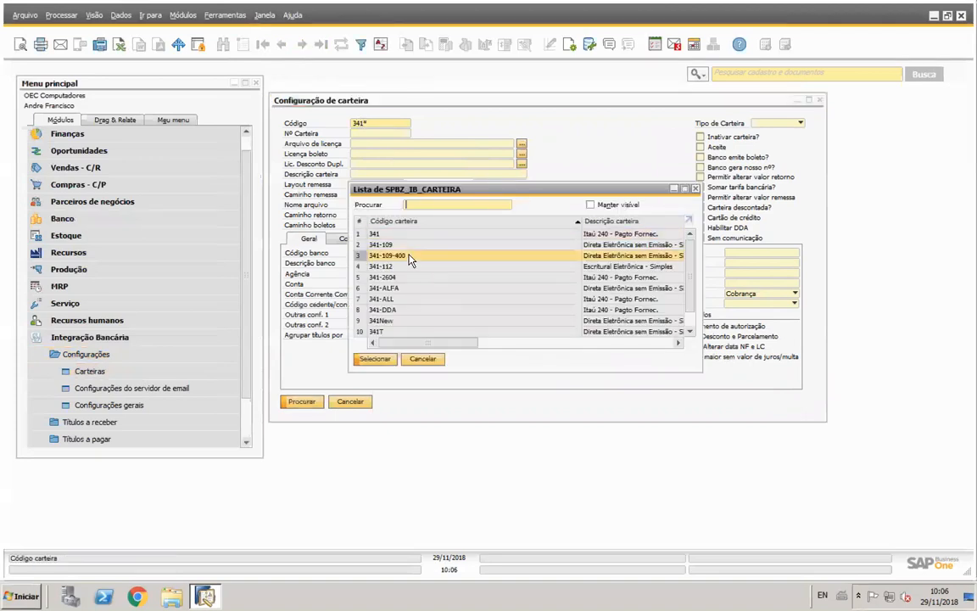
double_click(410, 256)
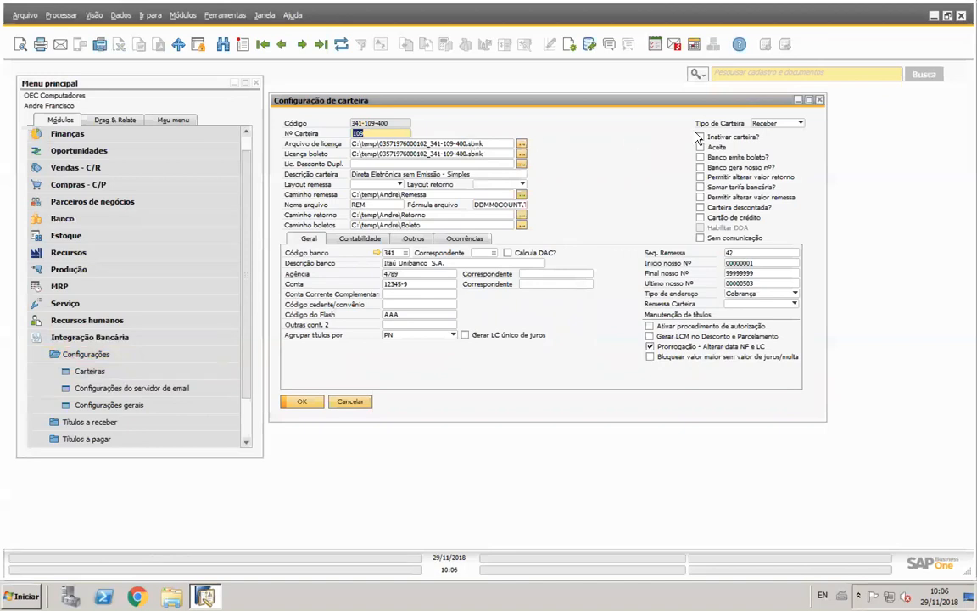
- Examine the Tipo de Carteira options and the accounting accounts configured for wallet 341-109-400
left_click(757, 125)
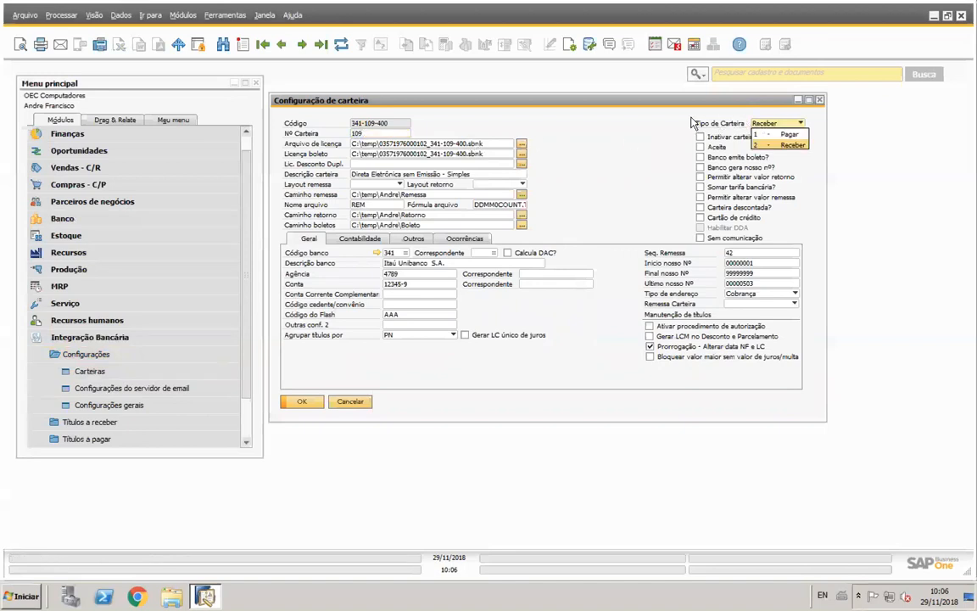
left_click(639, 124)
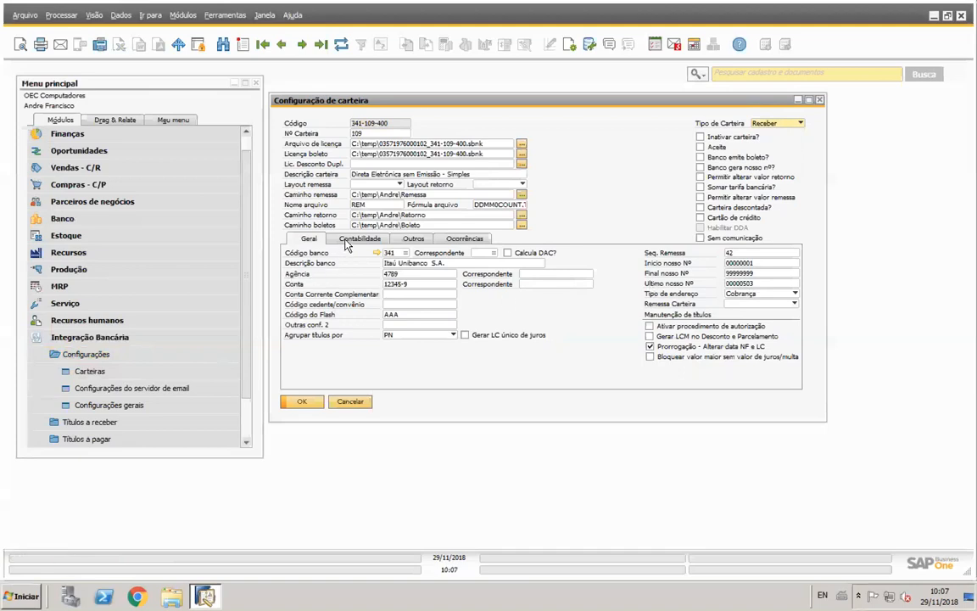
left_click(346, 245)
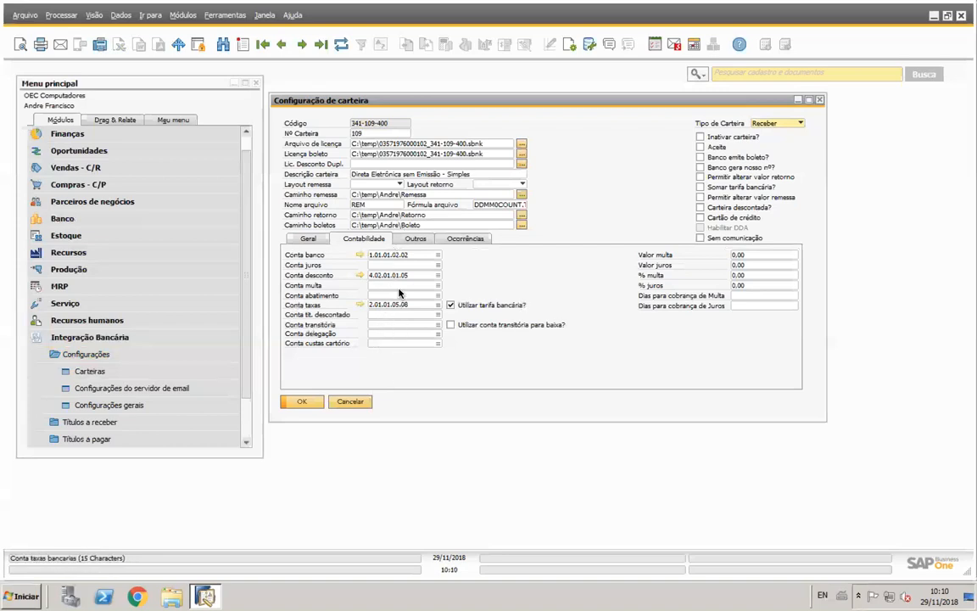
- Examine the wallet's Outros settings, including the available choices for Data para baixa
left_click(416, 240)
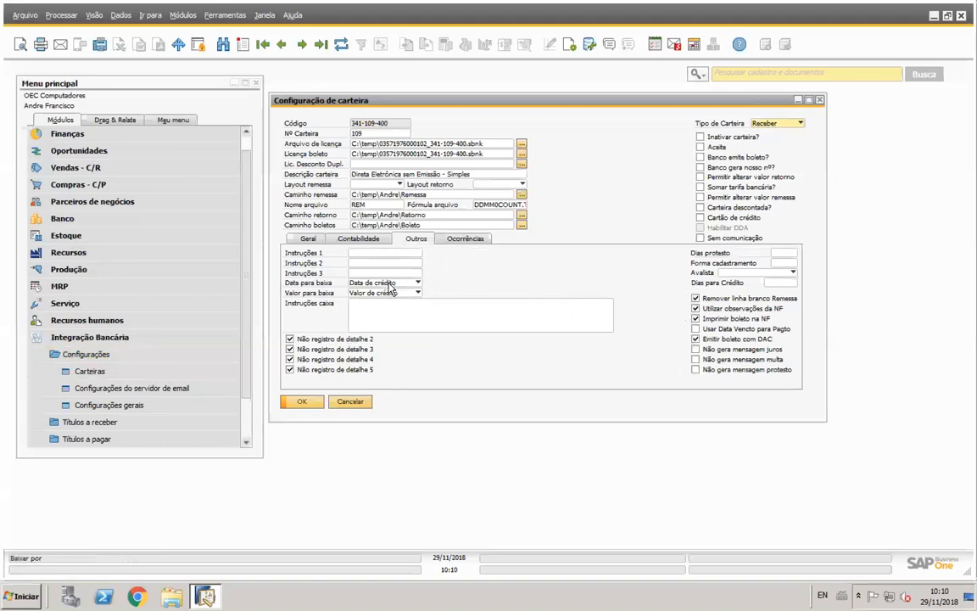
left_click(376, 284)
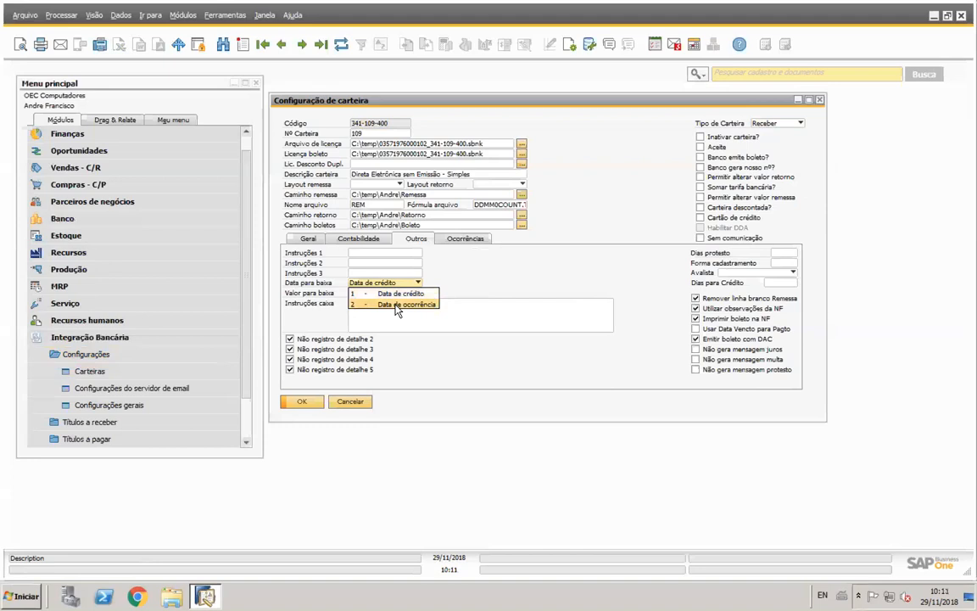
left_click(484, 281)
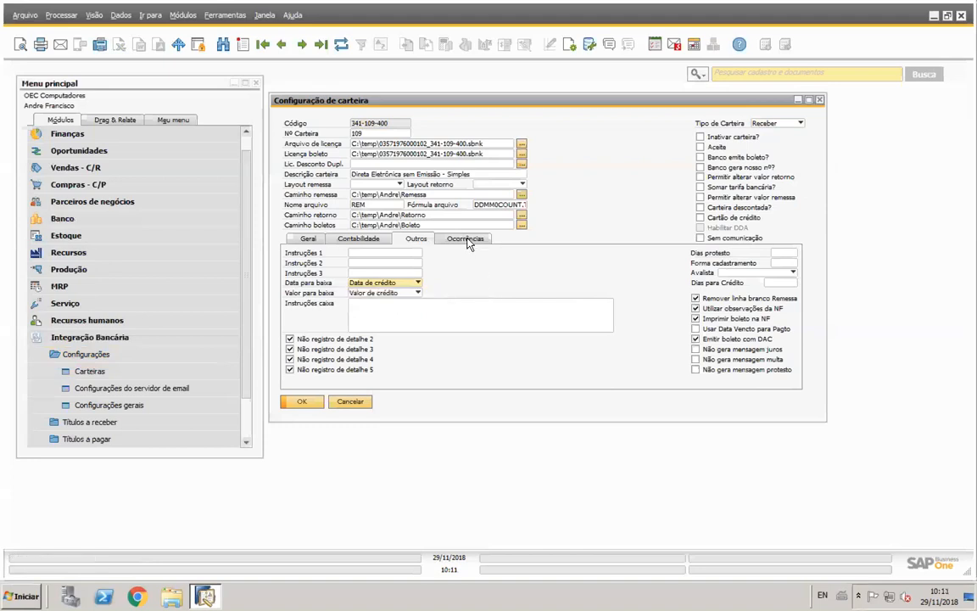
- Review the wallet's Ocorrências list and move the configuration window slightly upward
left_click(468, 242)
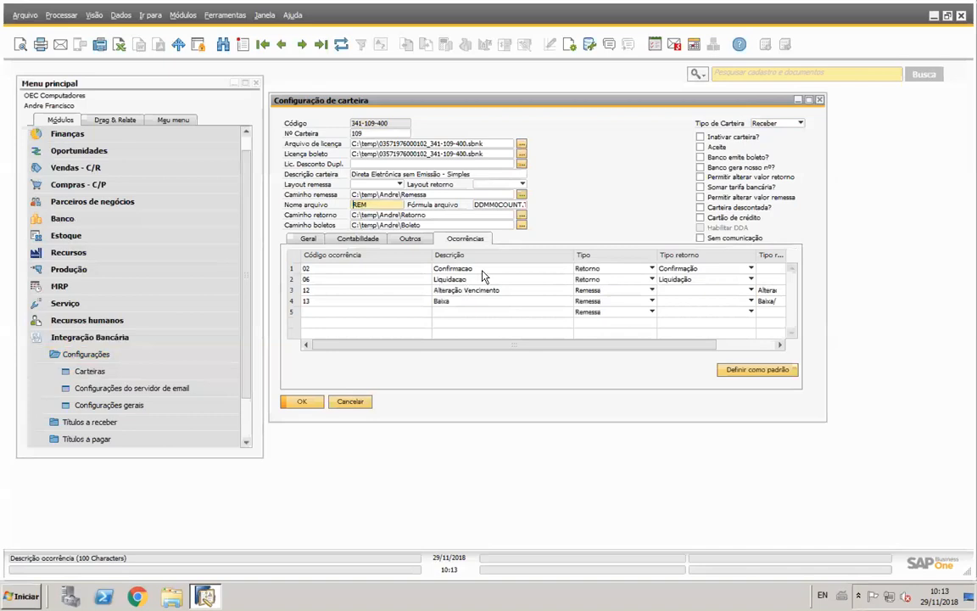
left_click_drag(489, 102, 490, 89)
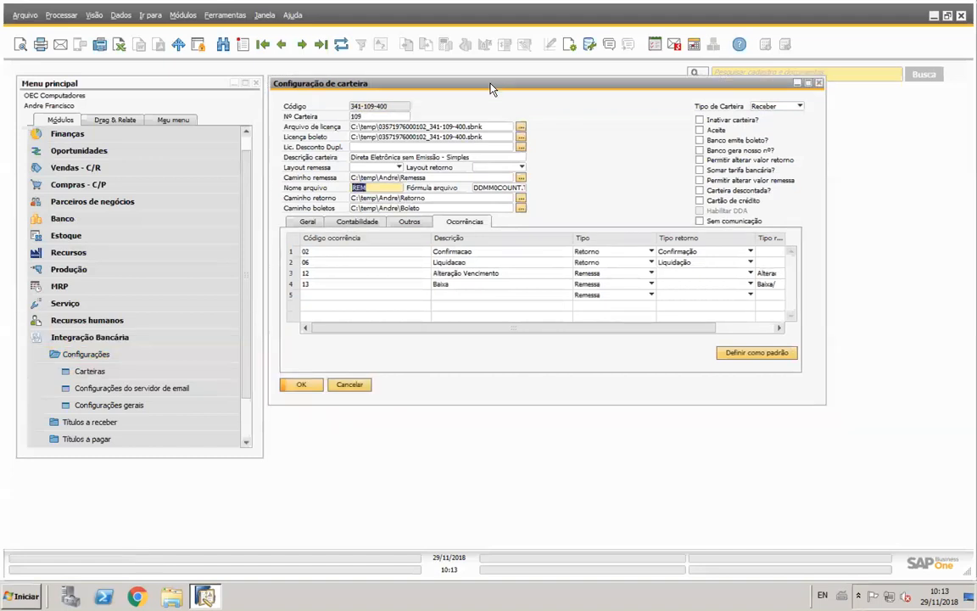
left_click_drag(490, 89, 494, 88)
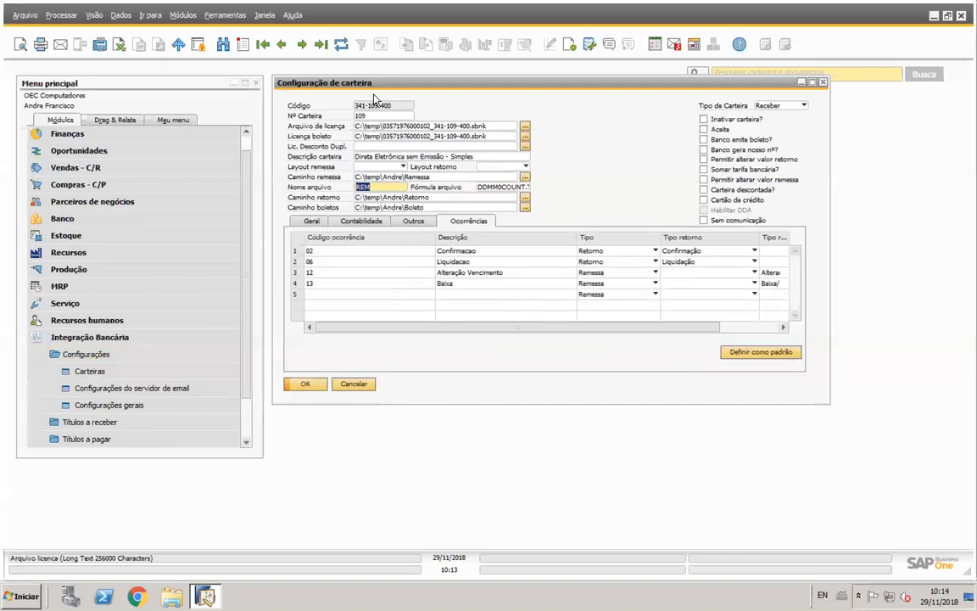
left_click_drag(337, 83, 341, 81)
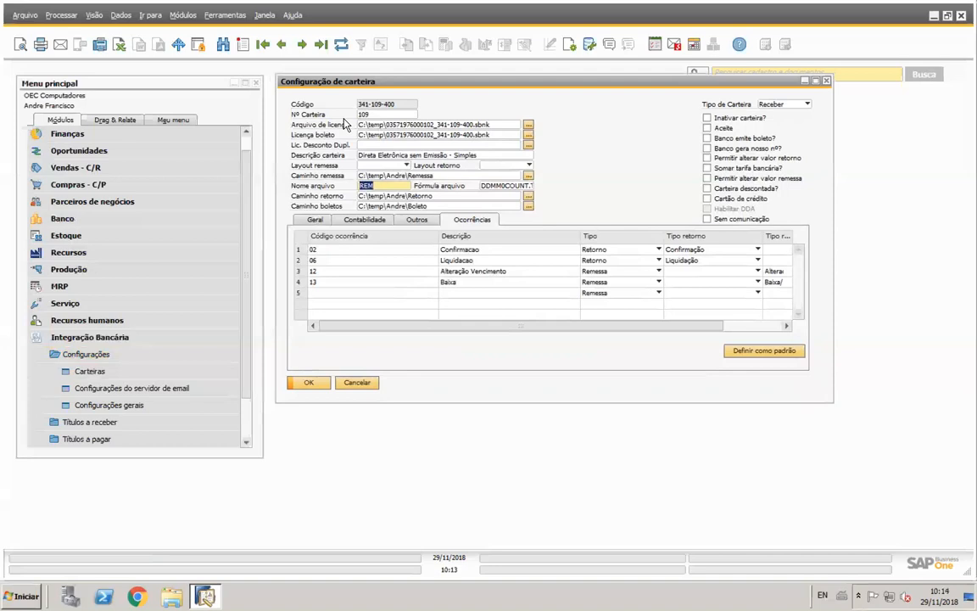
- Open Seleção de títulos in the Títulos a receber section of Integração Bancária
left_click_drag(247, 378, 245, 416)
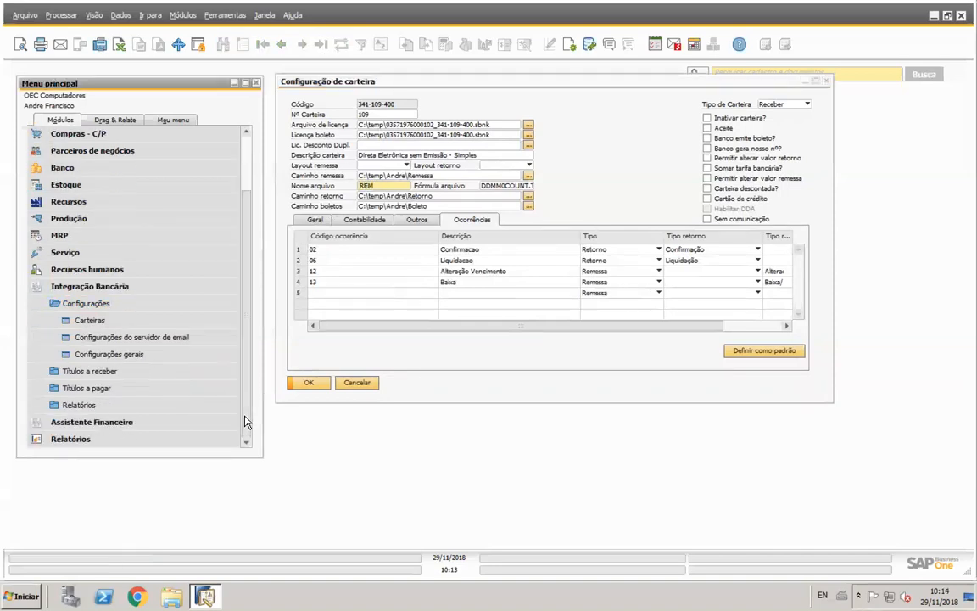
left_click(122, 373)
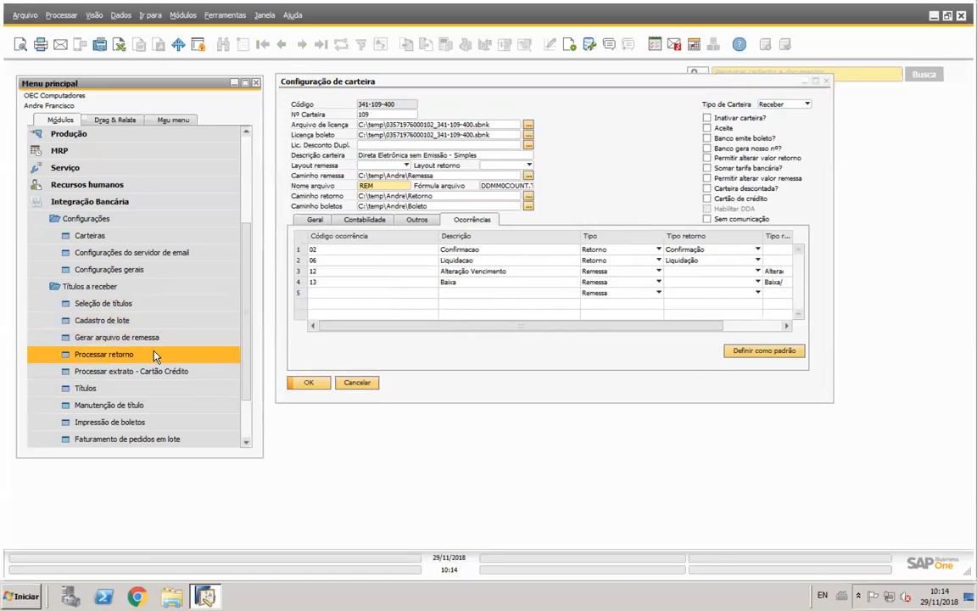
left_click(134, 310)
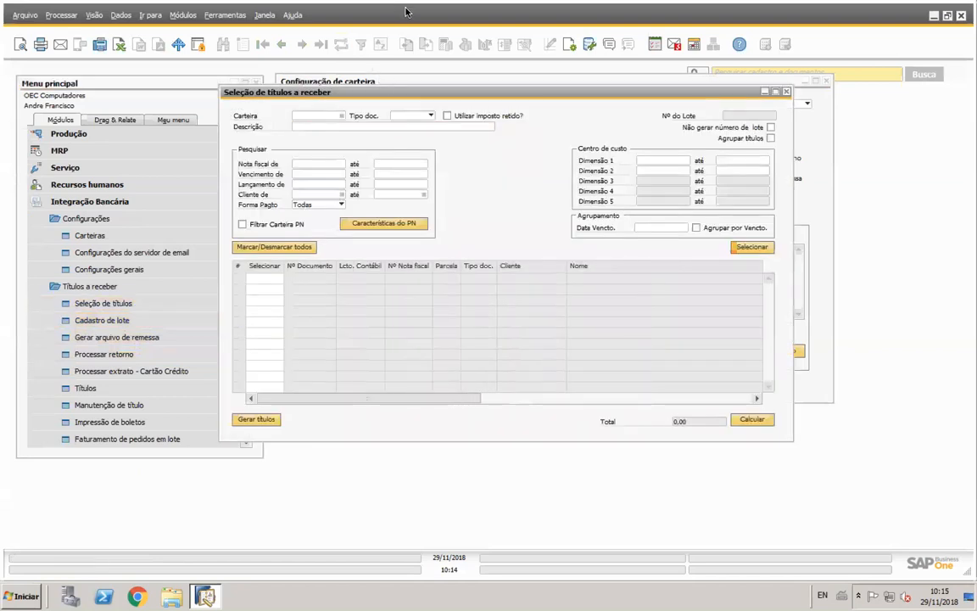
- Search the Carteira field with 341* and choose wallet 341-109-400 for the receivables selection
left_click(308, 116)
type("341")
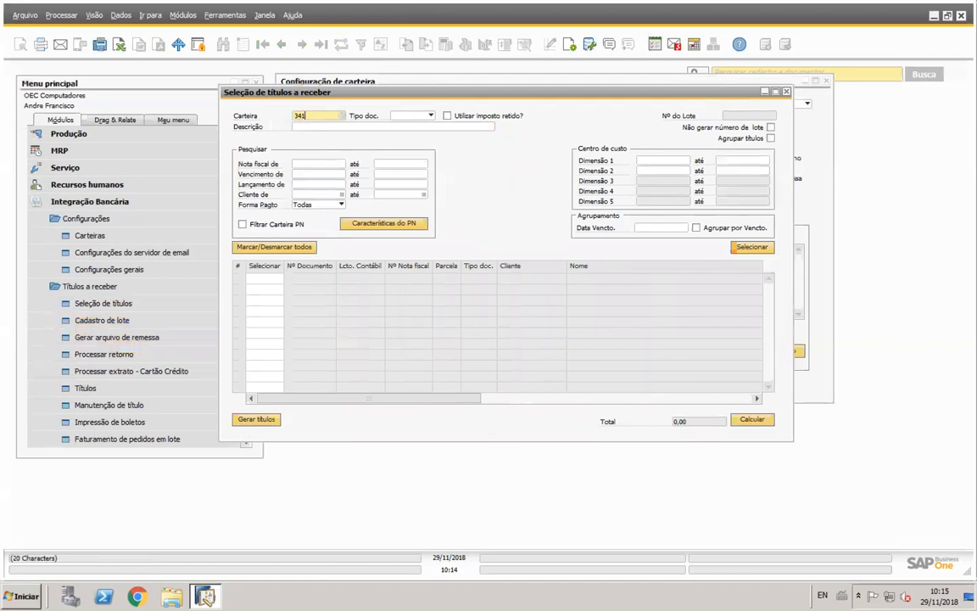
type("*")
key("Tab")
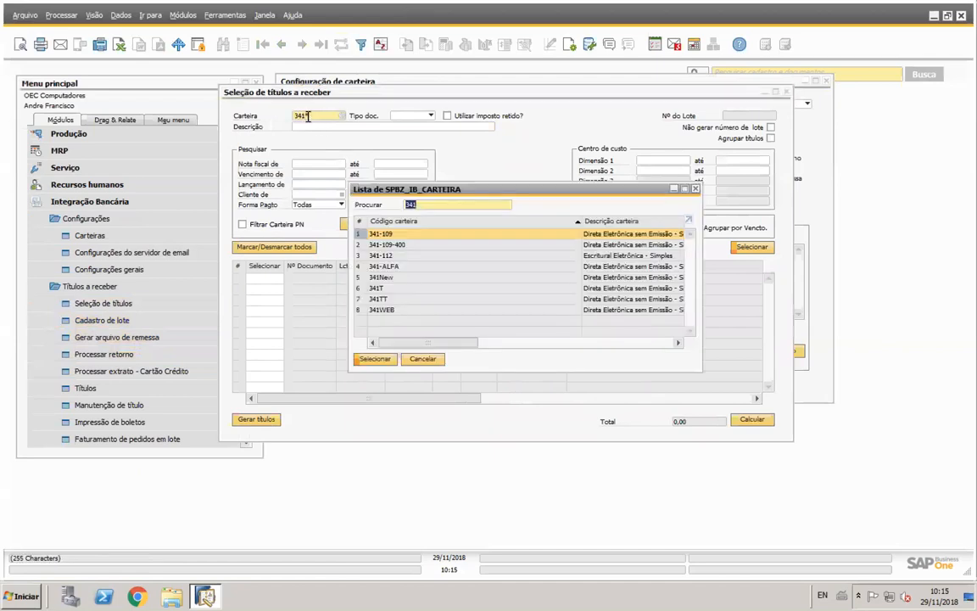
left_click(412, 246)
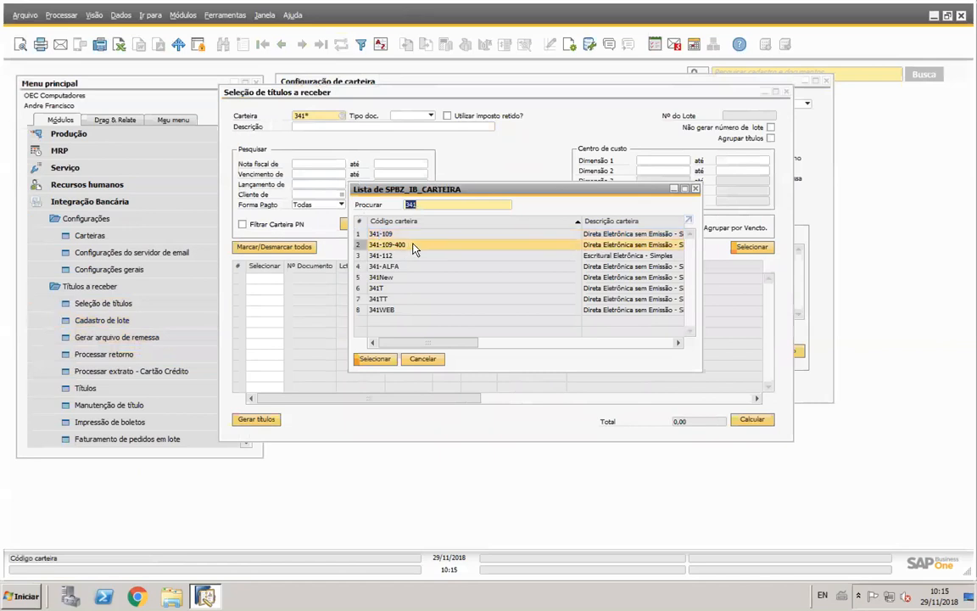
double_click(418, 249)
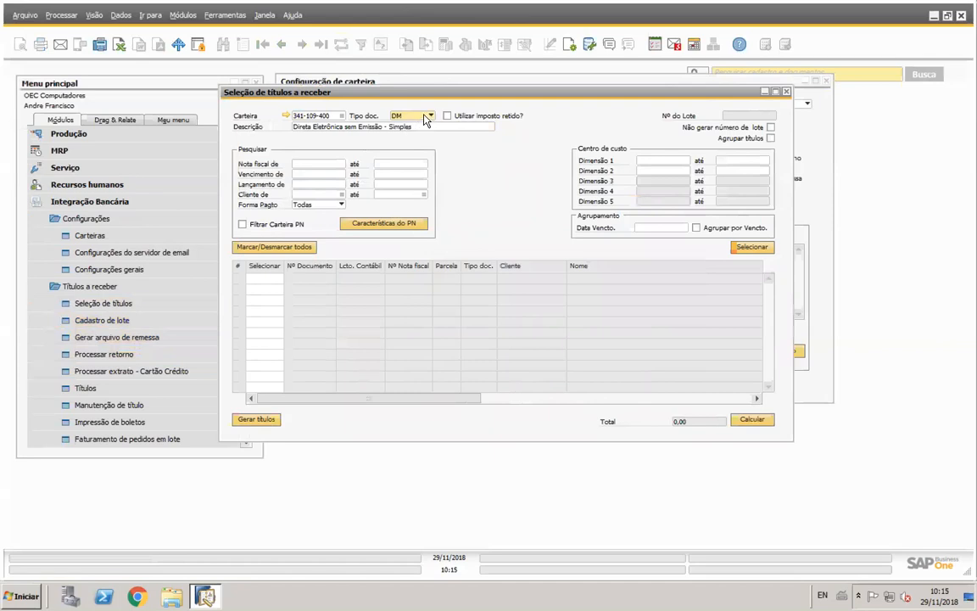
- Inspect the Tipo doc. and Forma Pagto options, keeping document type DM and payment method Todas
left_click(390, 114)
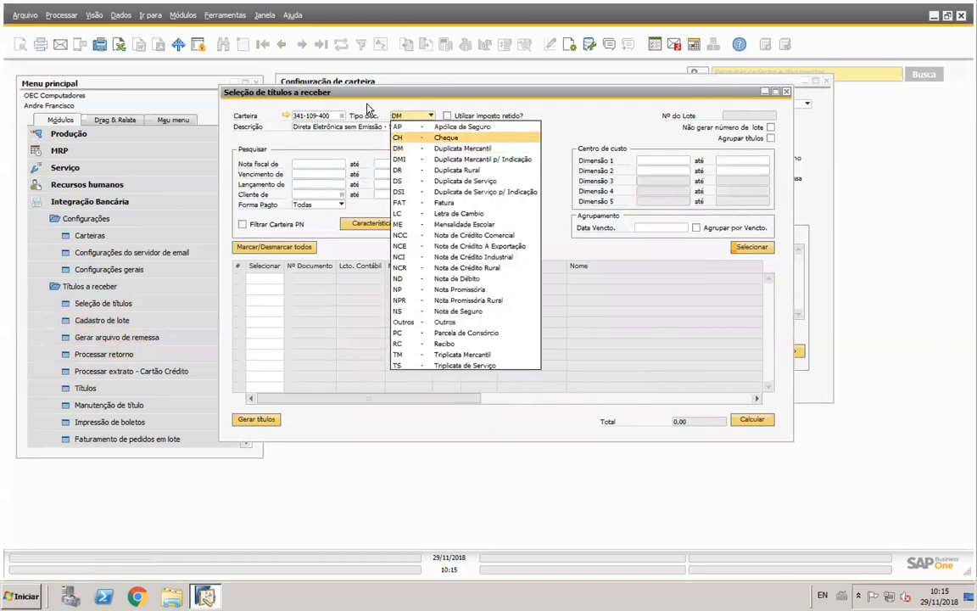
left_click(371, 105)
left_click(396, 116)
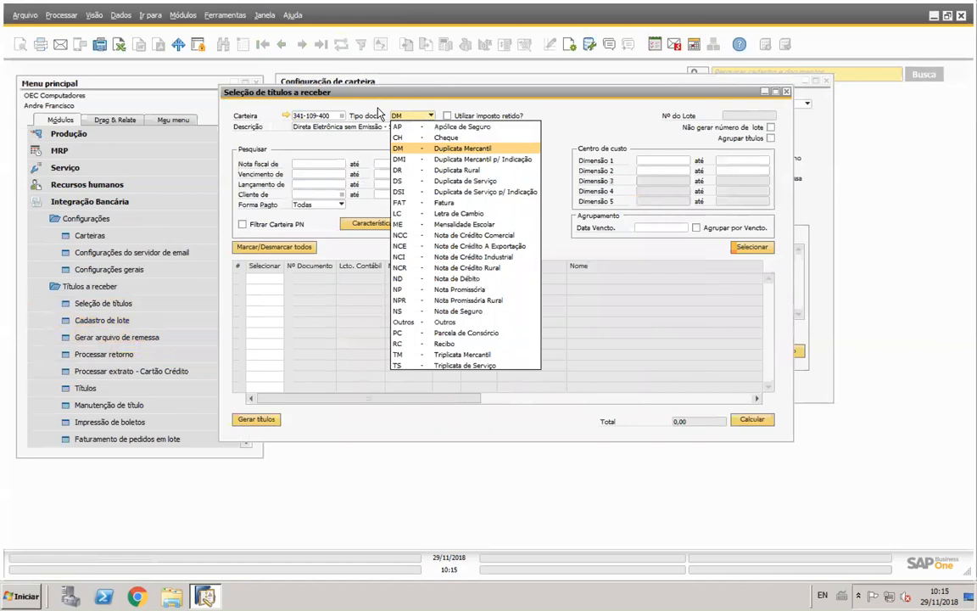
left_click(378, 111)
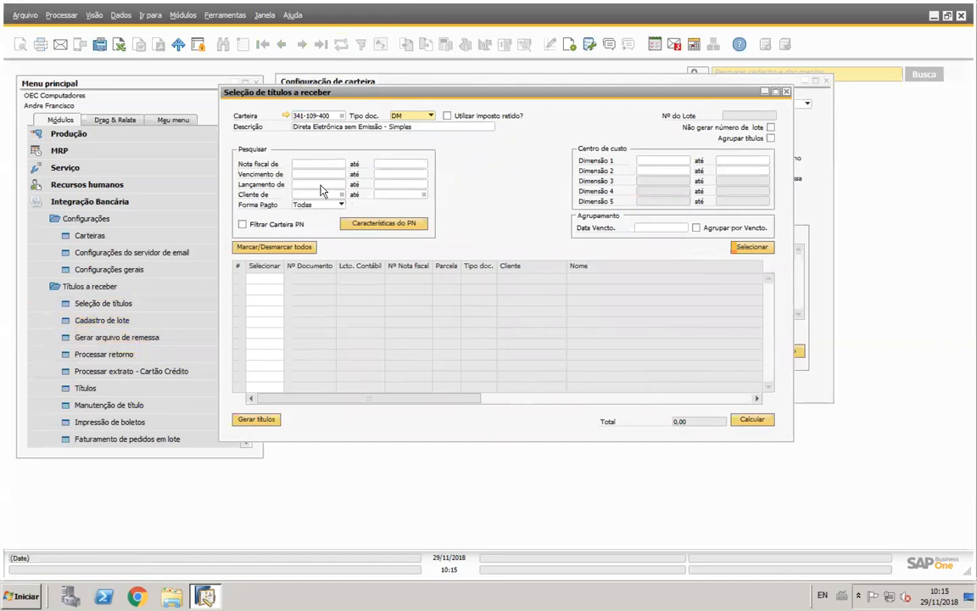
left_click(309, 208)
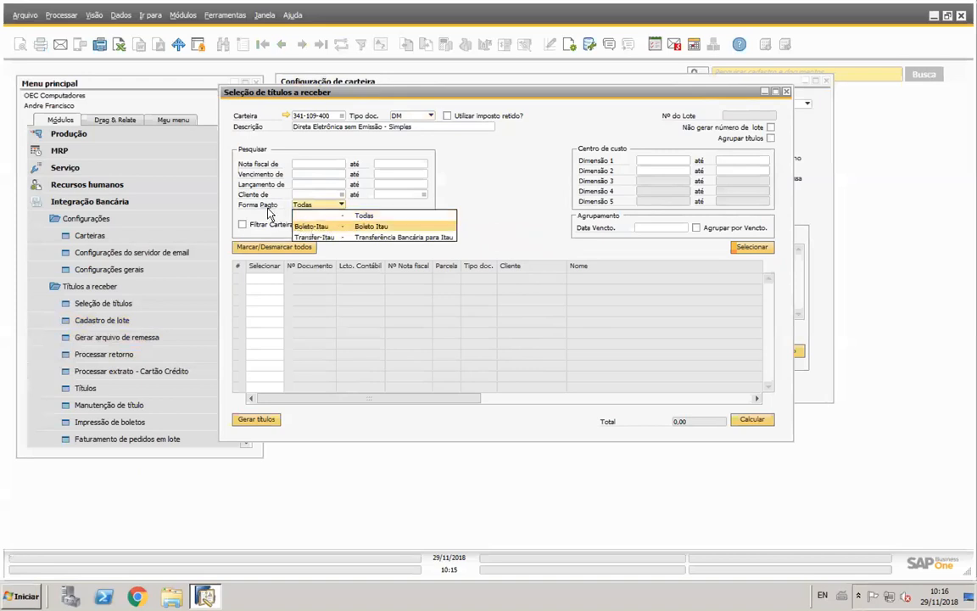
left_click(243, 188)
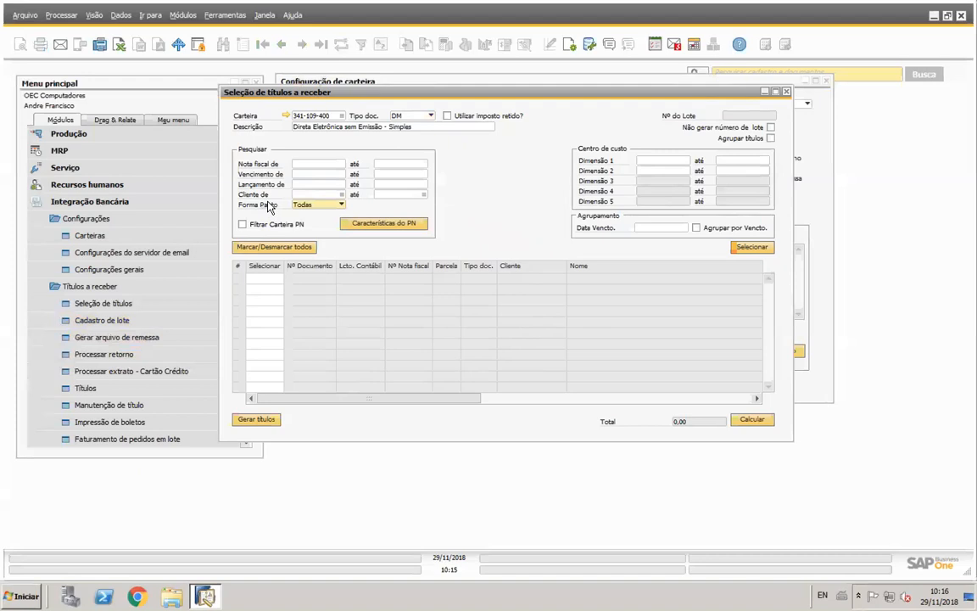
- List the receivable titles without search filters and look through their document types
left_click(750, 252)
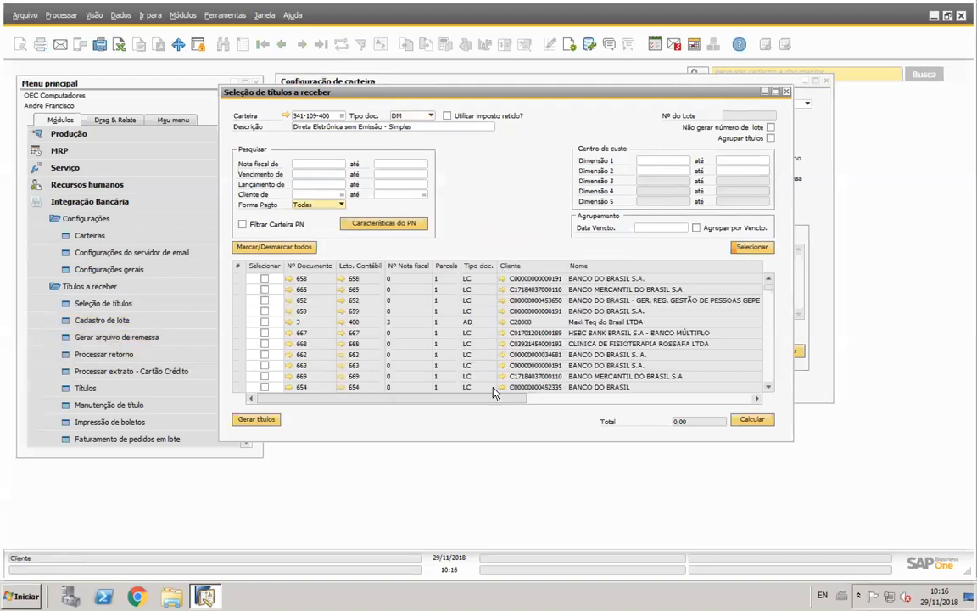
mouse_move(490, 398)
left_mouse_down()
mouse_move(652, 414)
mouse_move(486, 412)
left_mouse_up()
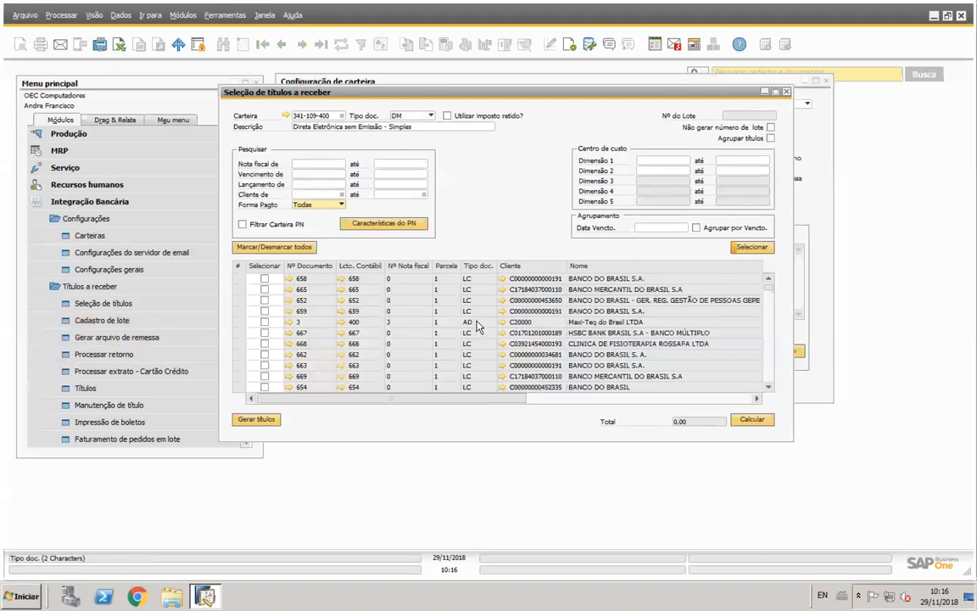
scroll(480, 357, "down", 4)
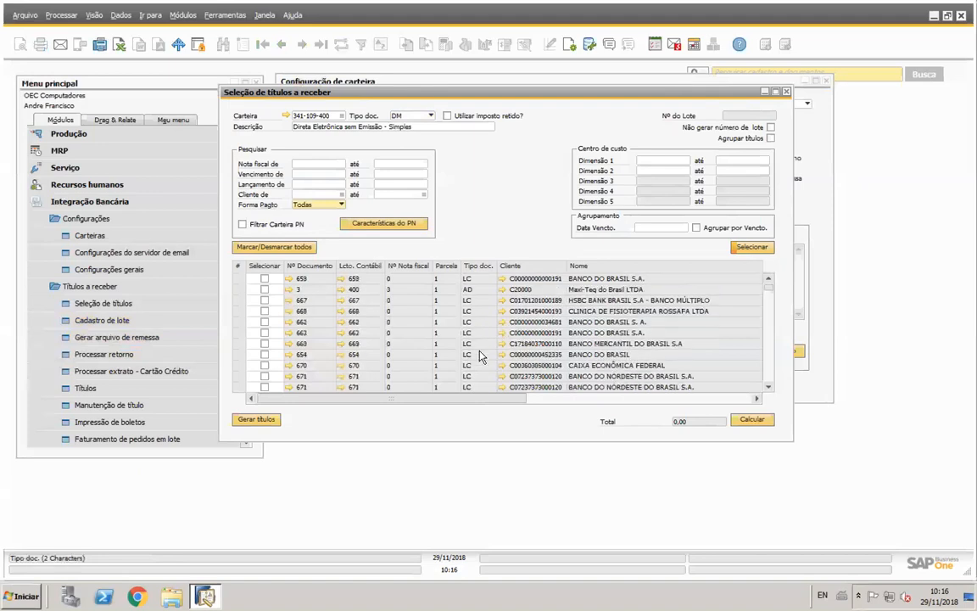
scroll(475, 339, "down", 5)
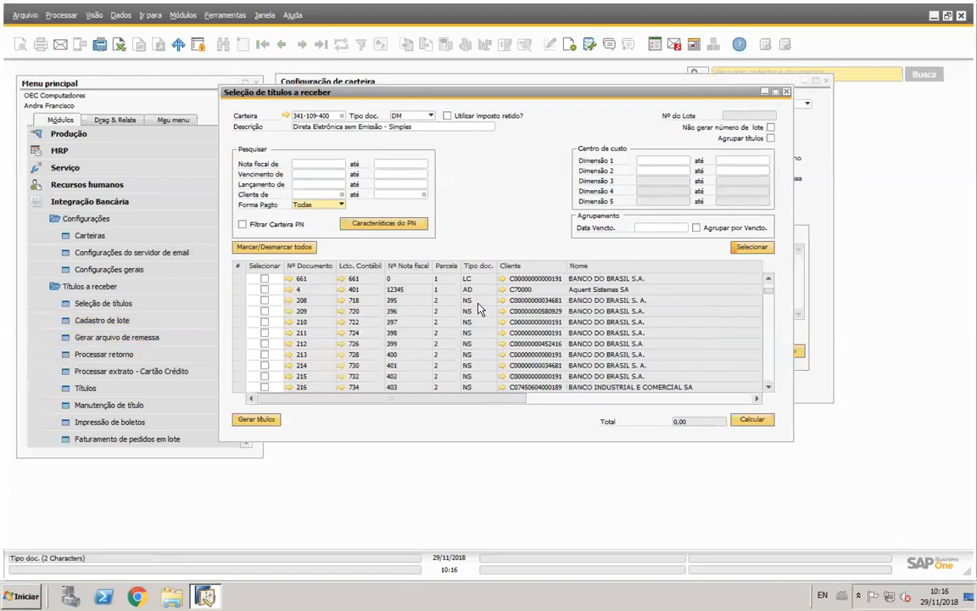
scroll(478, 304, "up", 9)
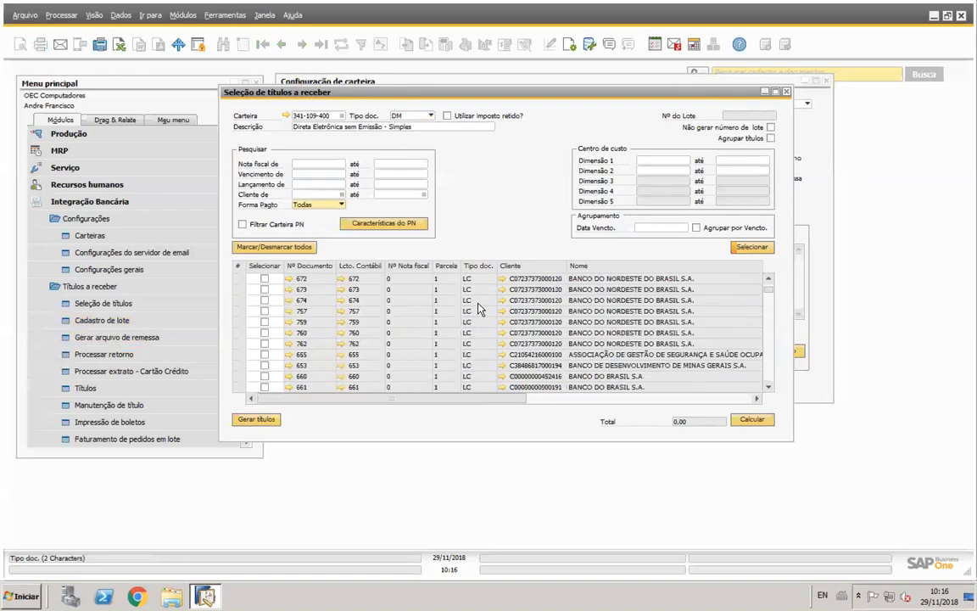
- Mark the receivable titles with document numbers 658, 665 and 652 for inclusion in the lot
left_click_drag(516, 399, 333, 343)
left_click(264, 279)
left_click(264, 301)
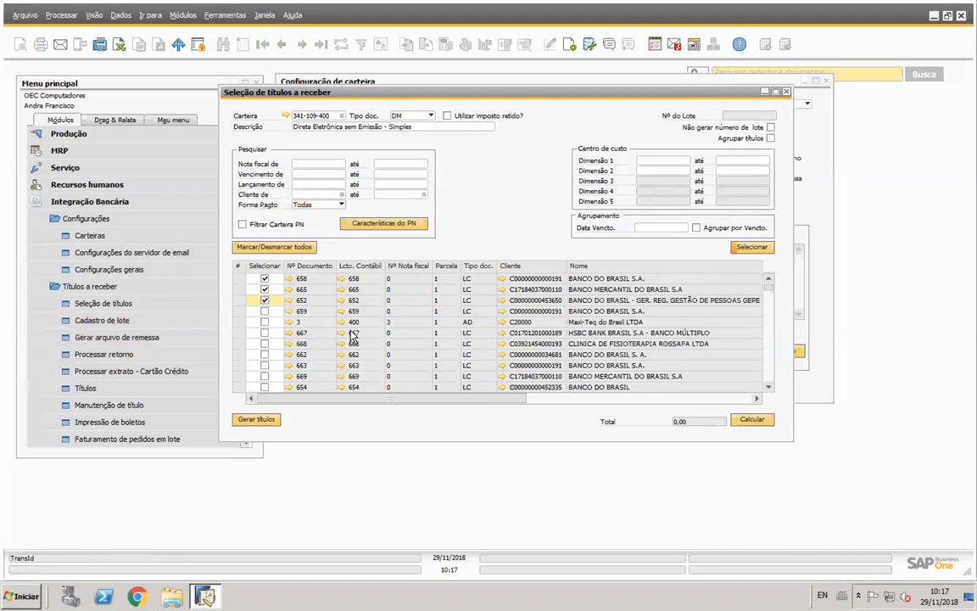
- Examine the document types, invoice numbers and installments of the listed receivable titles
scroll(318, 306, "down", 5)
scroll(353, 336, "down", 2)
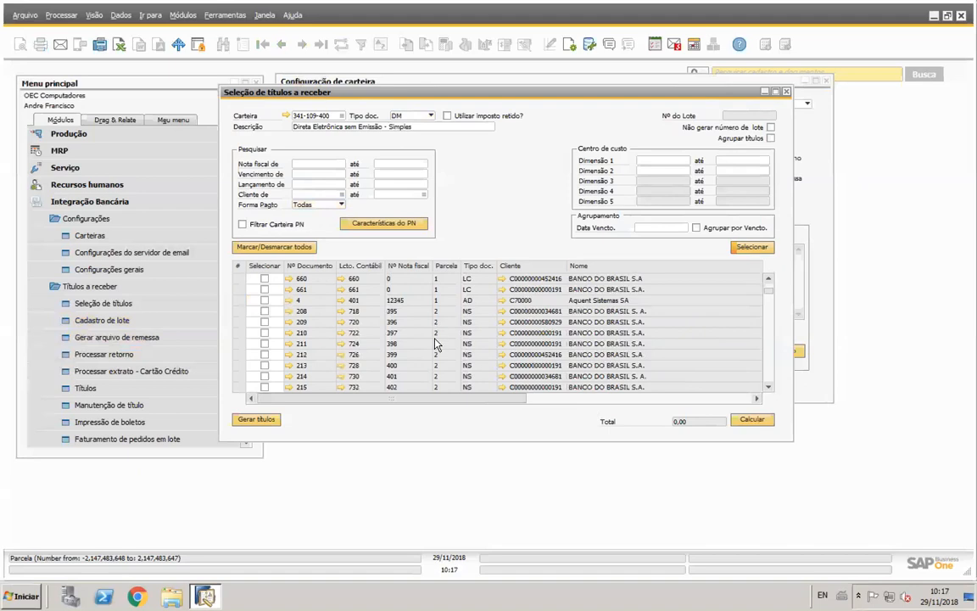
scroll(432, 344, "up", 1)
scroll(432, 343, "up", 10)
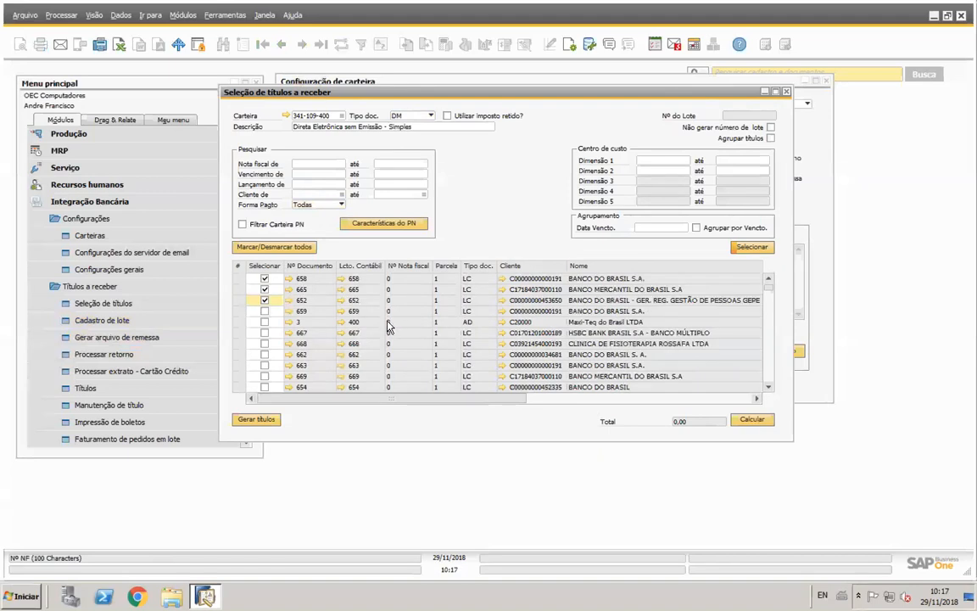
scroll(390, 326, "down", 10)
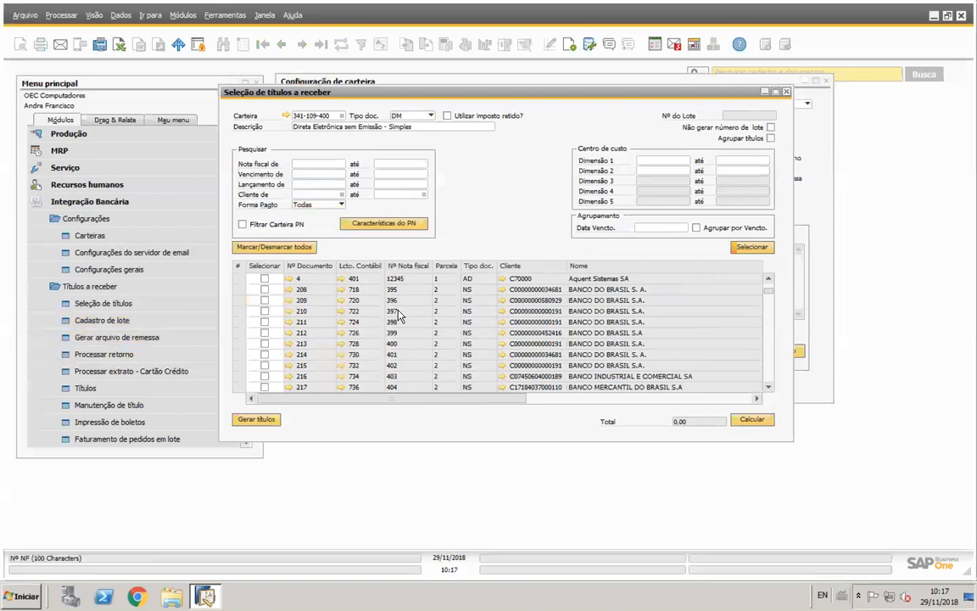
scroll(398, 316, "up", 10)
- Enter adasdfa as the Demonstrativo text of the title with document number 659
left_click_drag(482, 400, 643, 404)
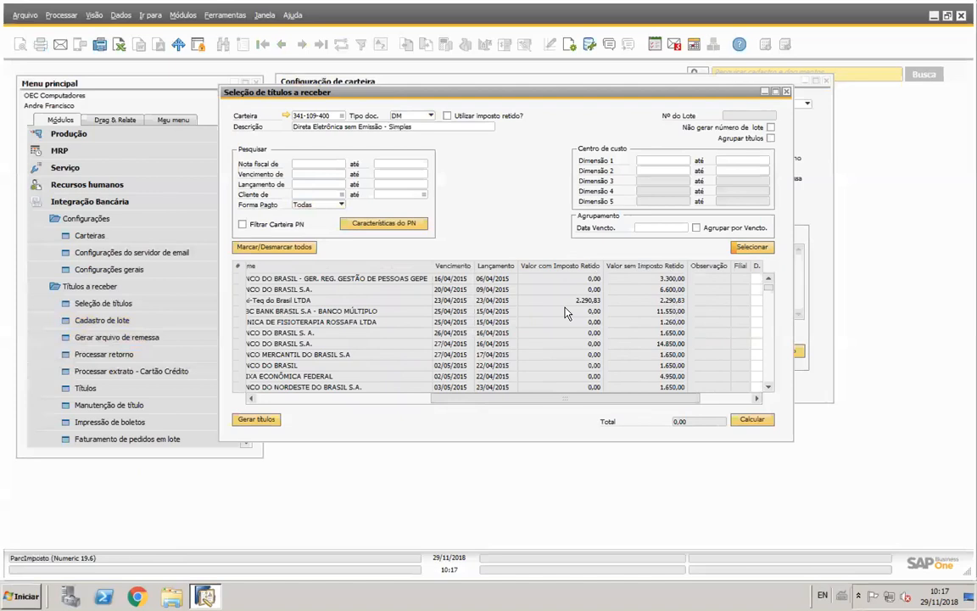
left_click_drag(543, 402, 629, 406)
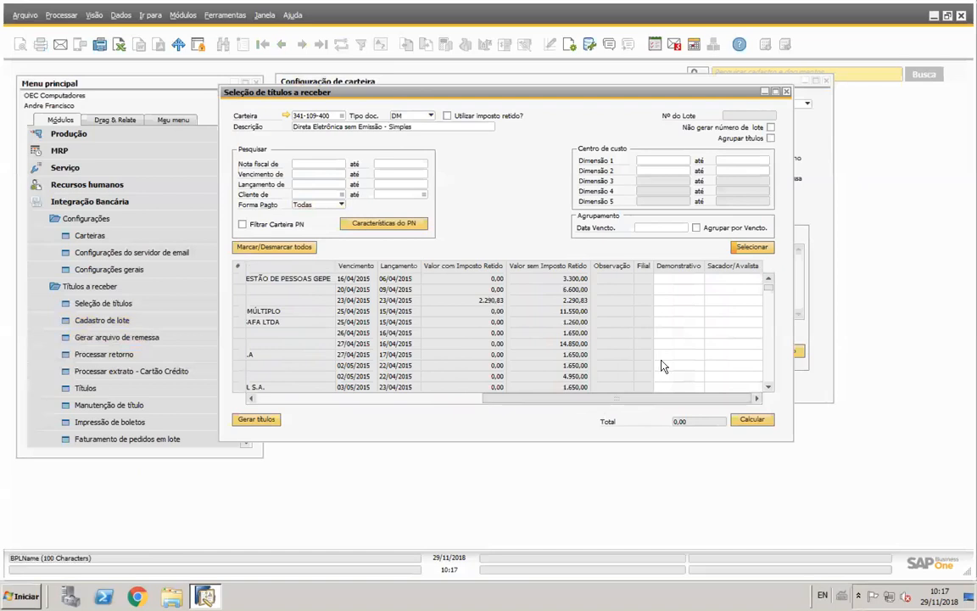
left_click(662, 289)
type("adasdfa")
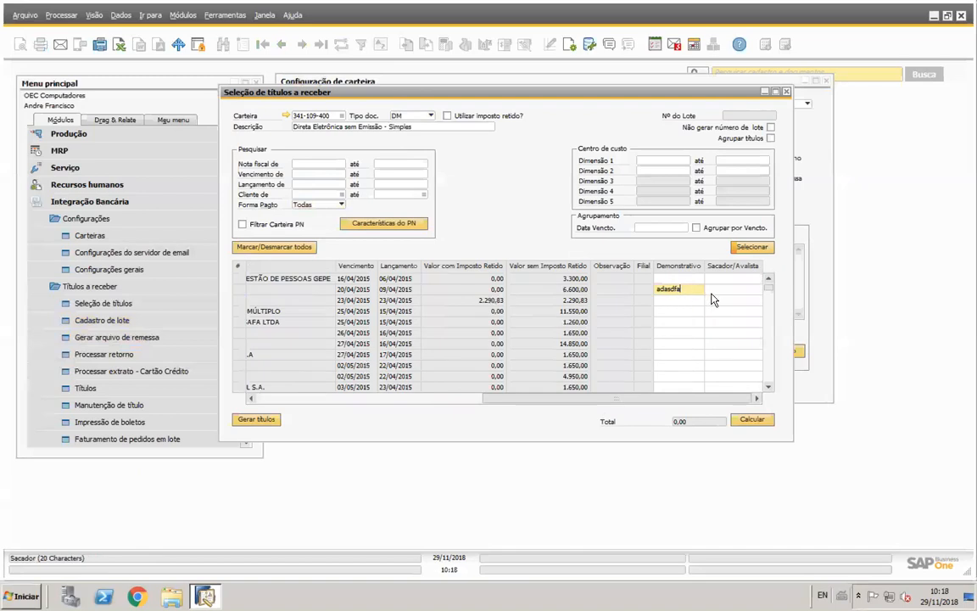
- View the business partner list offered for title 659's Sacador/Avalista, and close it without choosing one
left_click(713, 290)
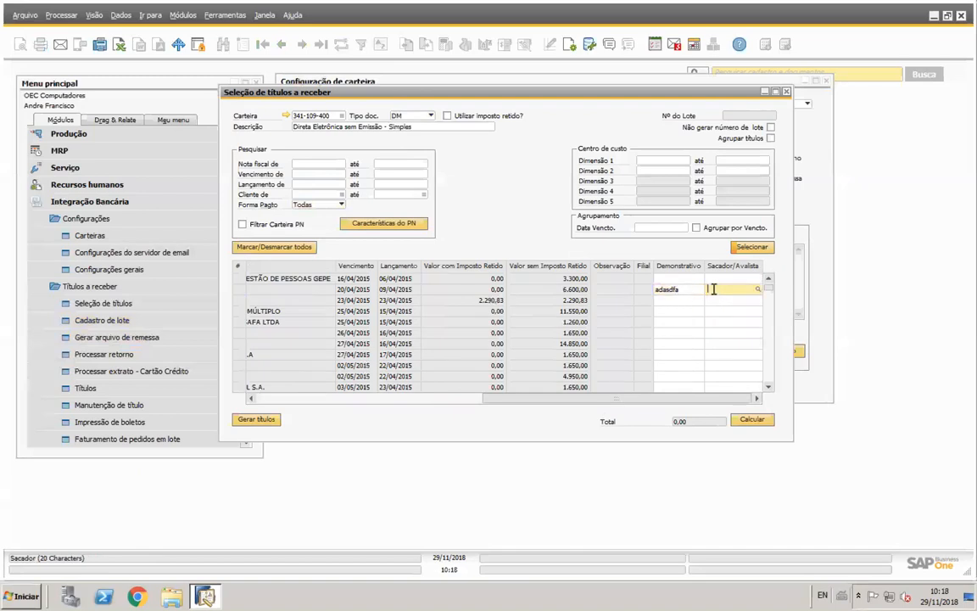
left_click(758, 290)
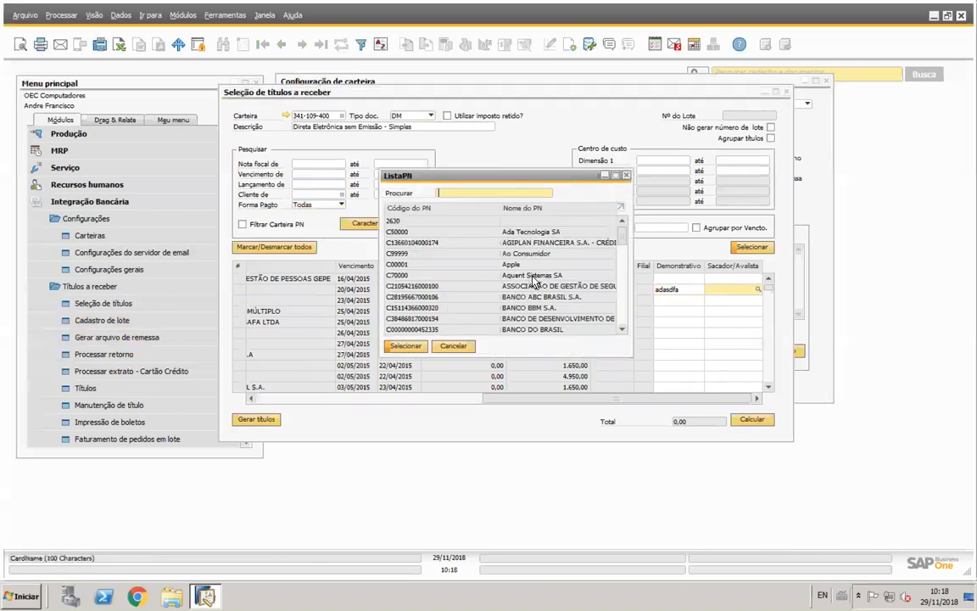
left_click(627, 176)
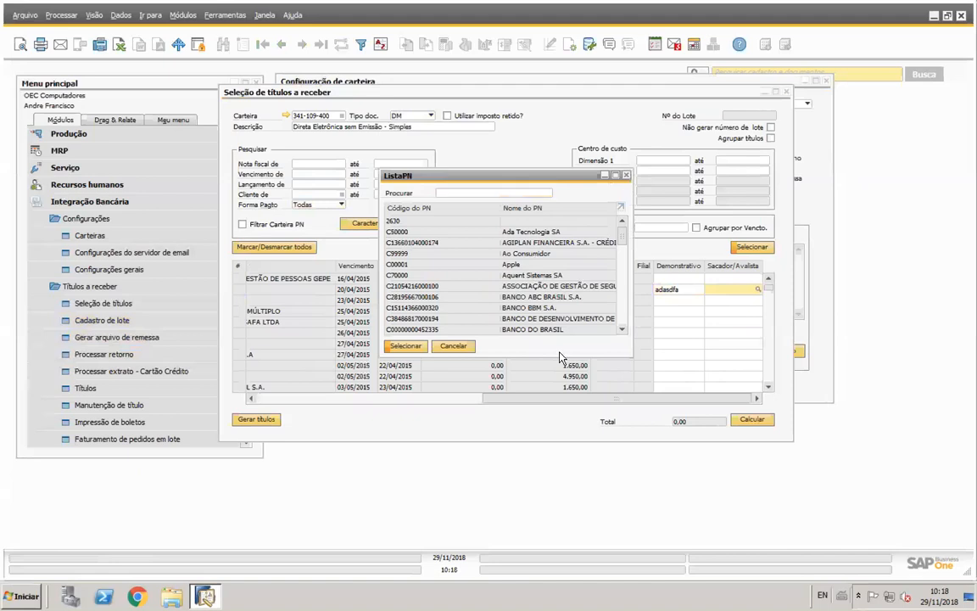
- Mark the title with document number 659 for inclusion as well and calculate the total of the selected titles
left_click(420, 399)
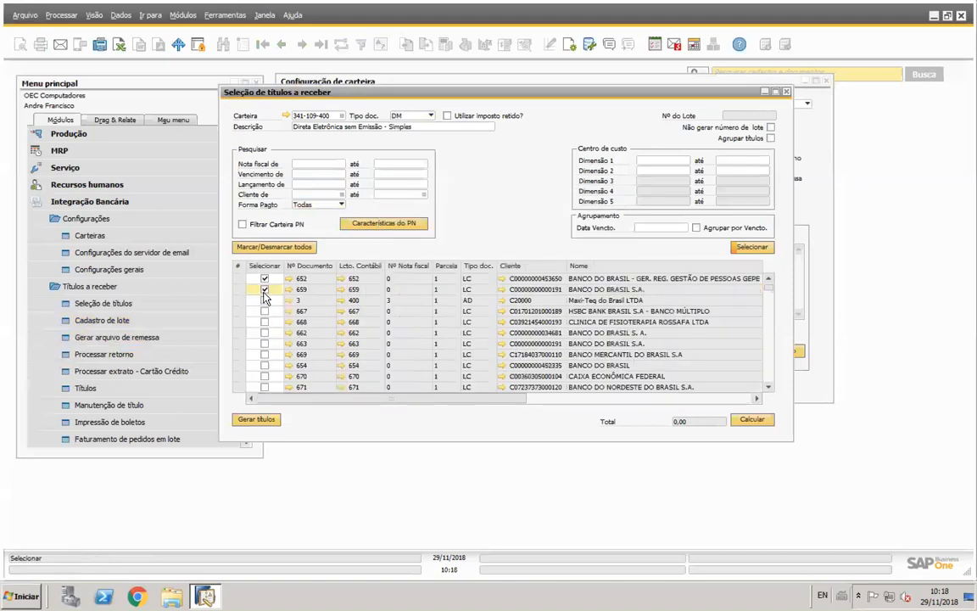
scroll(246, 272, "up", 1)
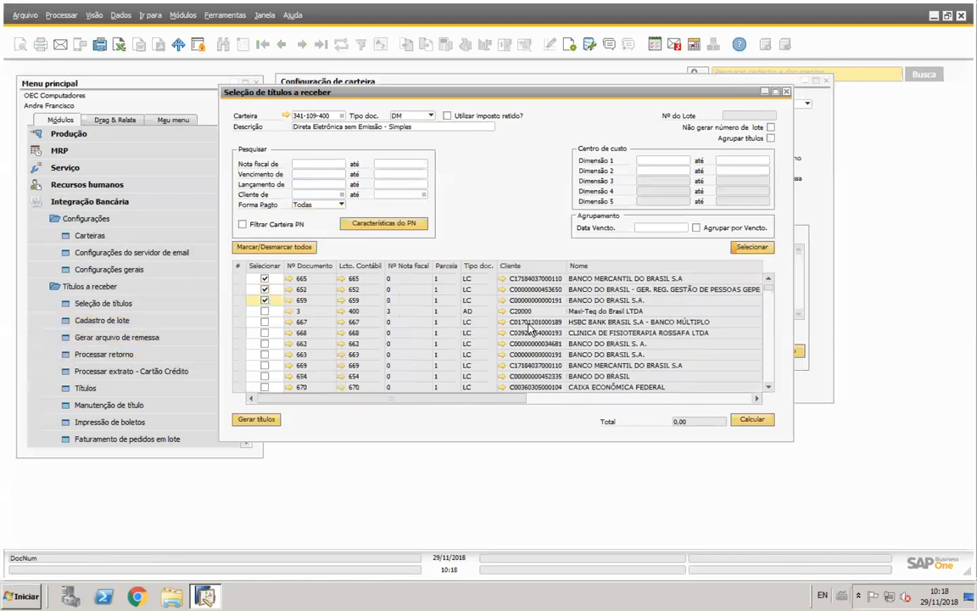
left_click(753, 421)
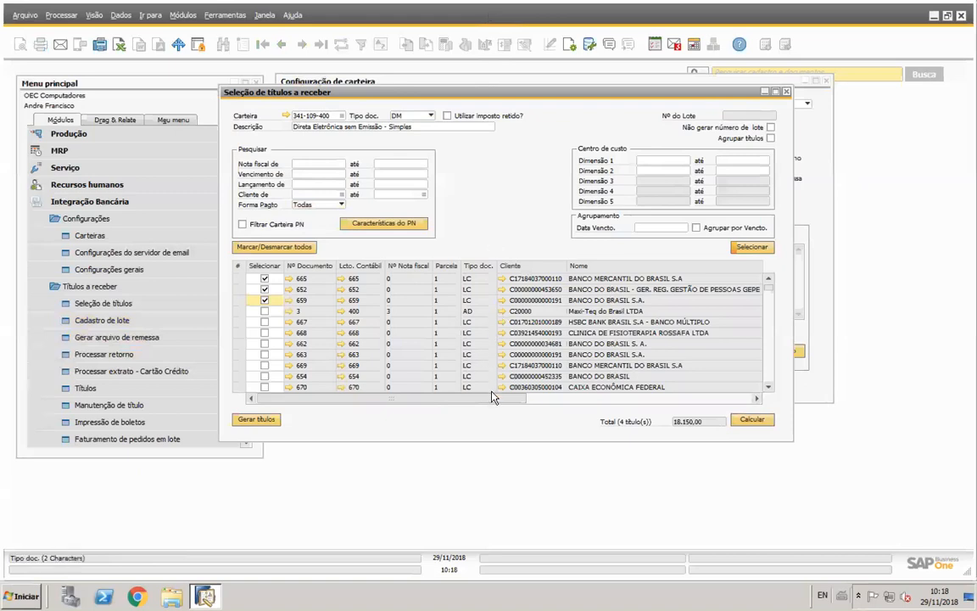
- Generate the bank titles from the marked receivables and confirm the generation
left_click_drag(500, 399, 465, 402)
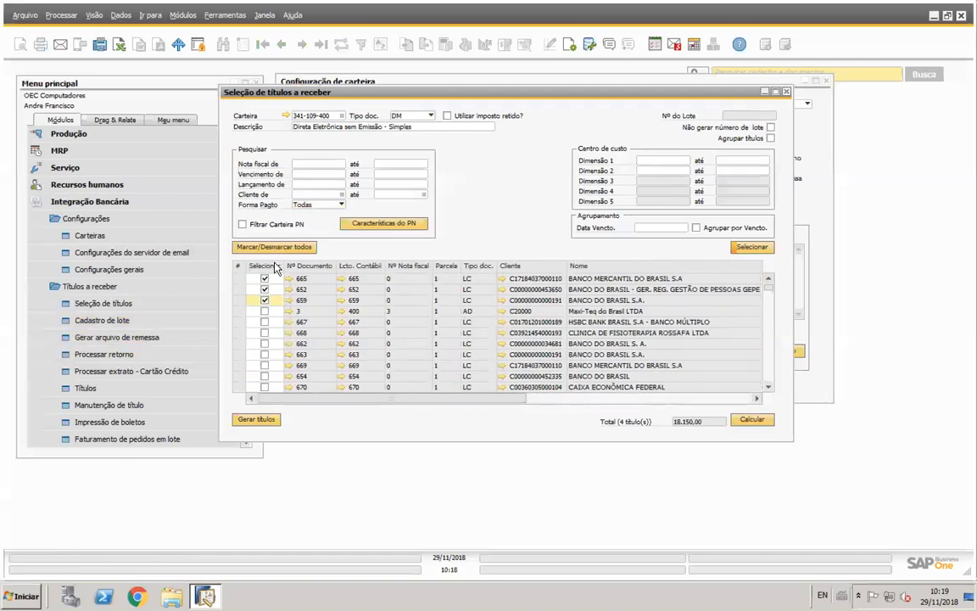
left_click(258, 422)
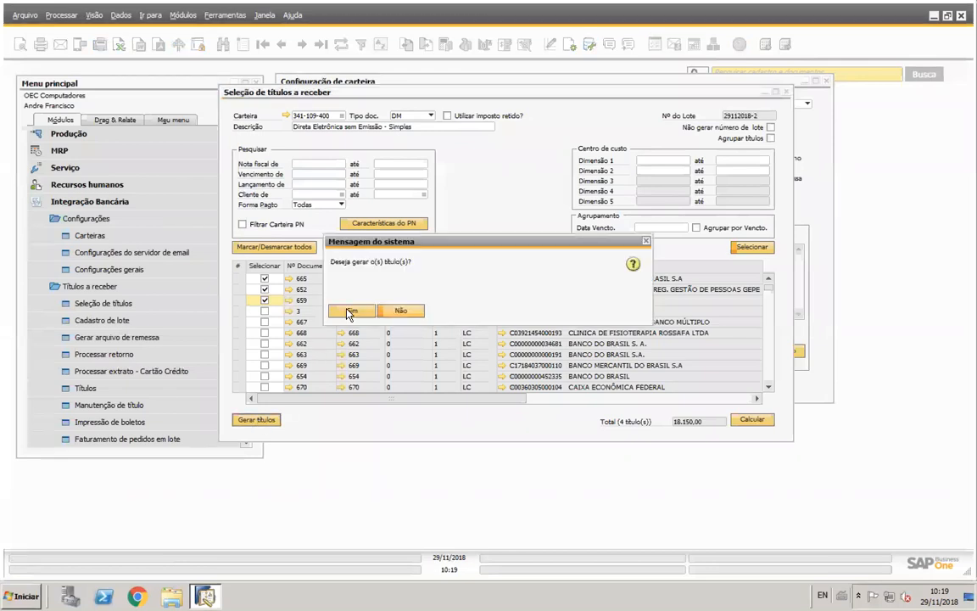
left_click(352, 312)
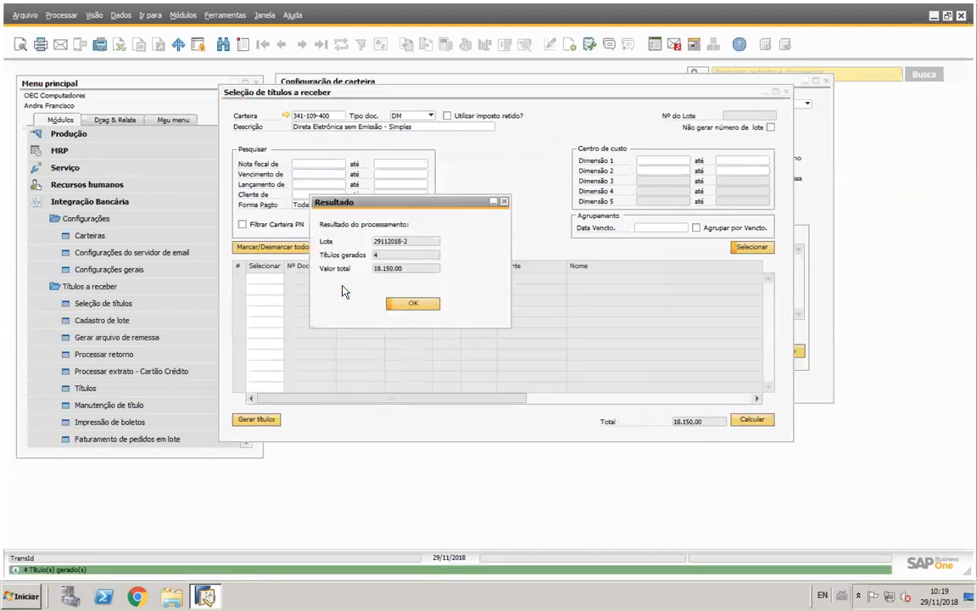
- Copy the generated lot number from the processing result and close the result window
right_click(393, 245)
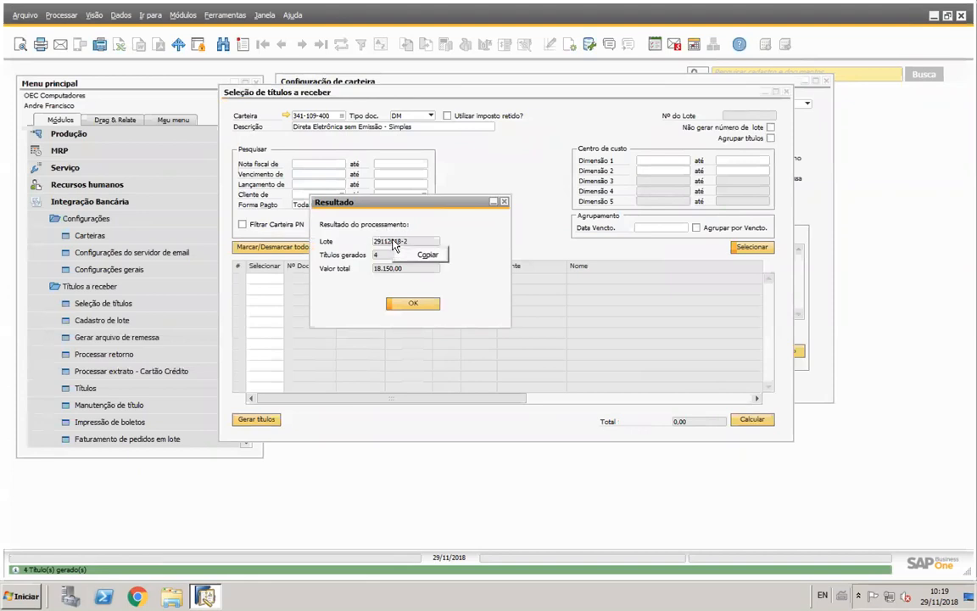
left_click(426, 255)
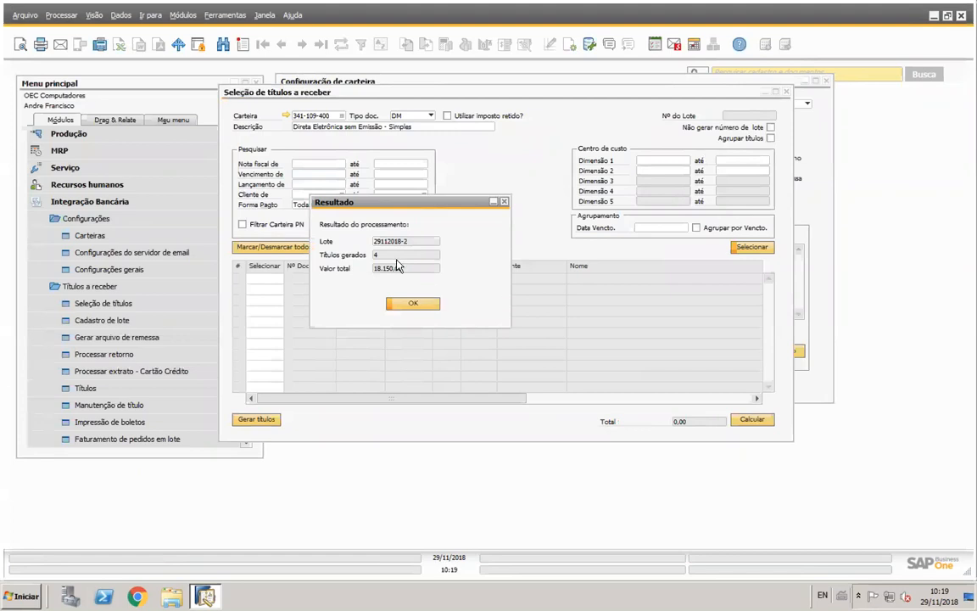
left_click(414, 305)
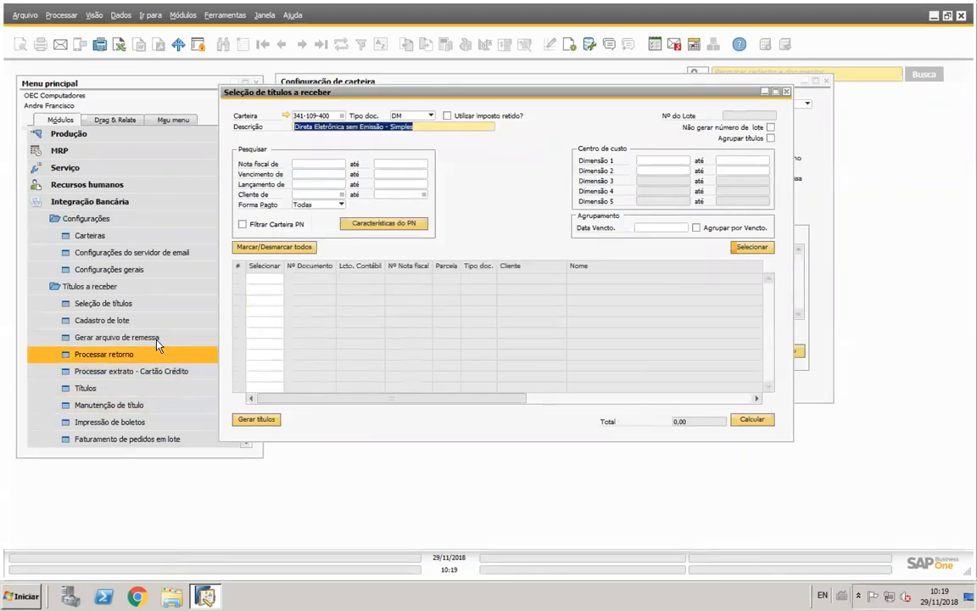
- Find lot 29112018-2 in Cadastro de lote and move its window clear of the main menu
left_click(100, 324)
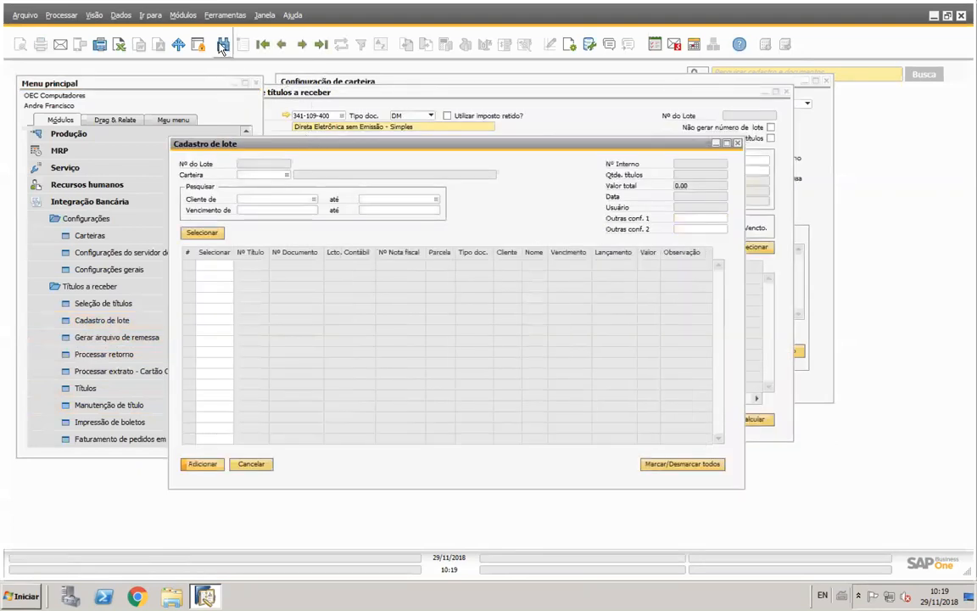
left_click(222, 44)
left_click(296, 177)
key("Tab")
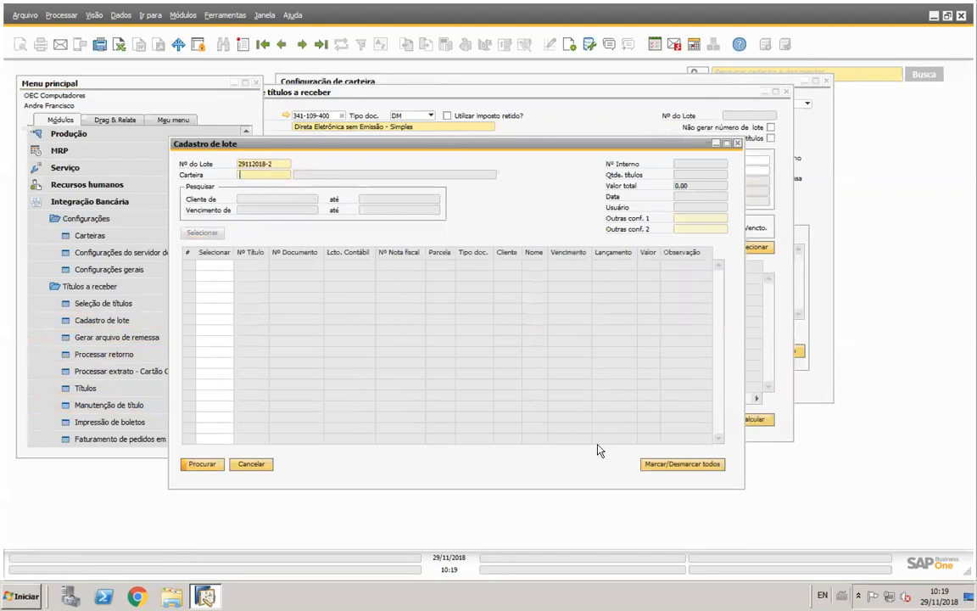
left_click(200, 465)
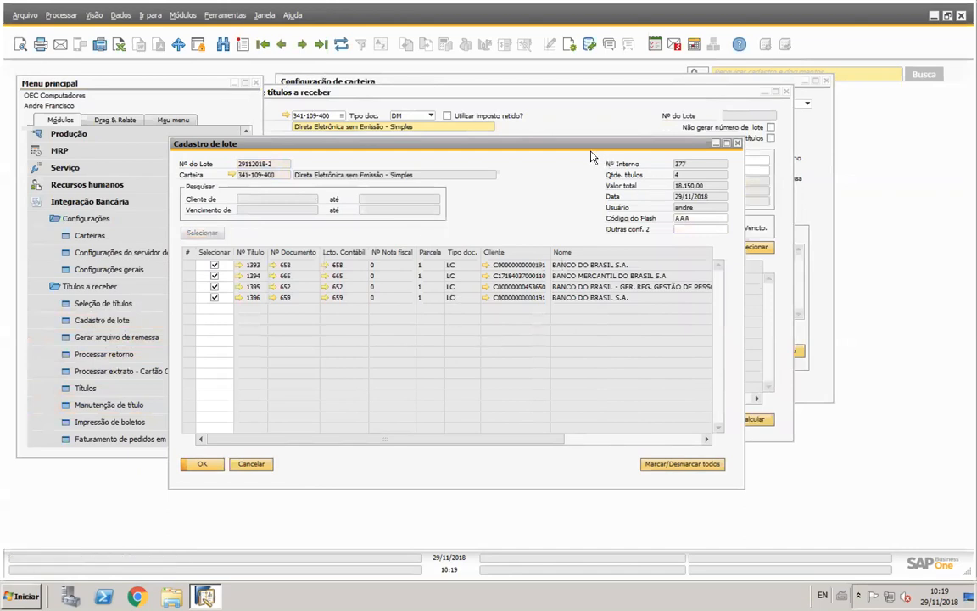
left_click_drag(534, 141, 645, 167)
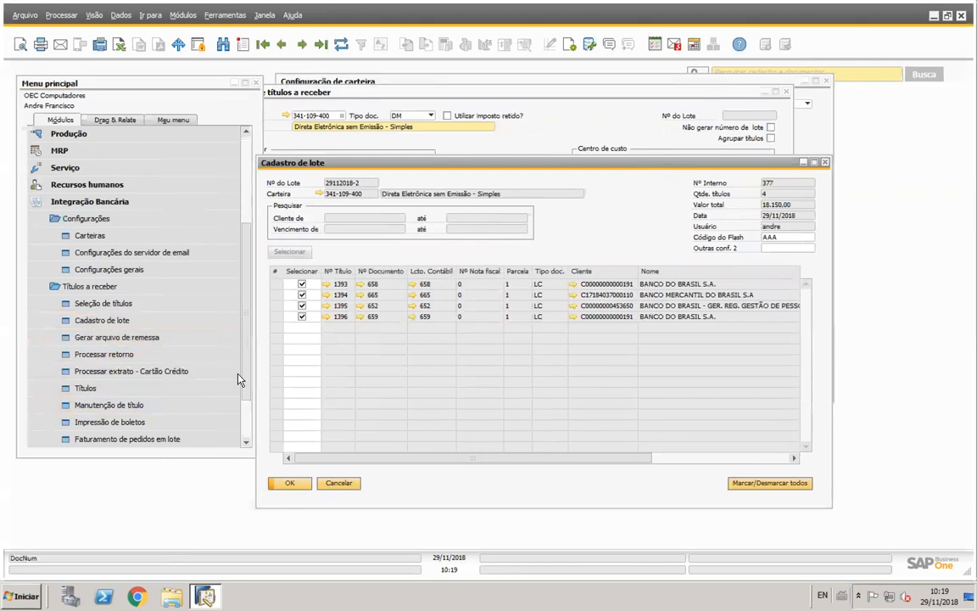
- Load lot 29112018-2 in Gerar arquivo de remessa and check the Tipo Remessa options of title 658, keeping 01
left_click(125, 339)
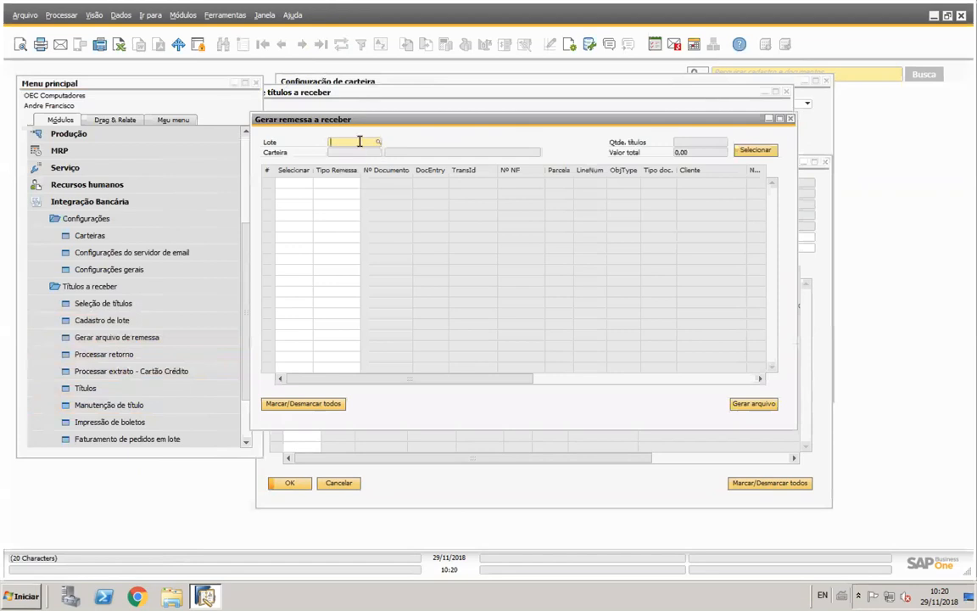
type("29112018")
key("Tab")
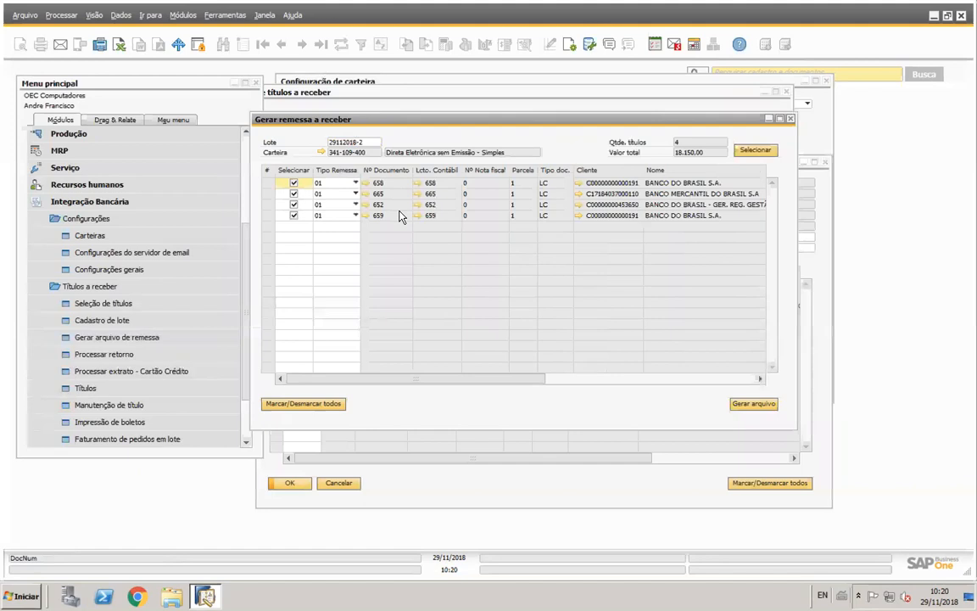
left_click(353, 184)
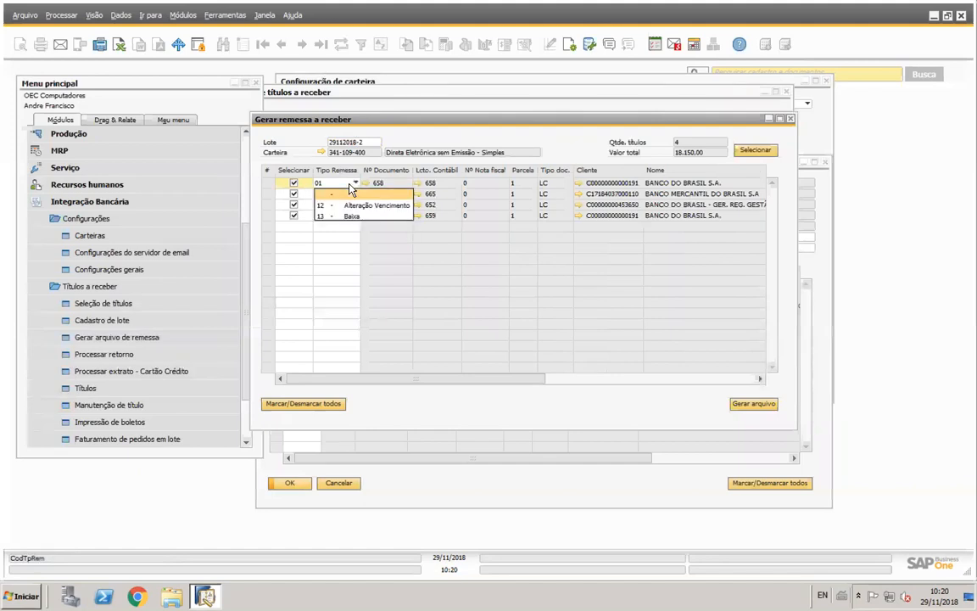
left_click(388, 245)
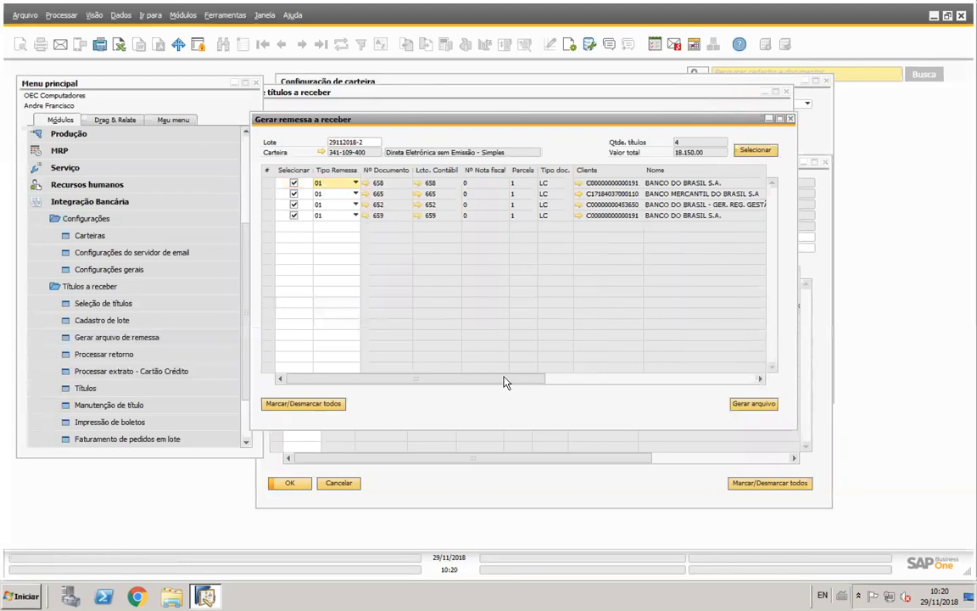
- Generate the remittance file for the titles of lot 29112018-2 and confirm it
left_click_drag(503, 382, 624, 389)
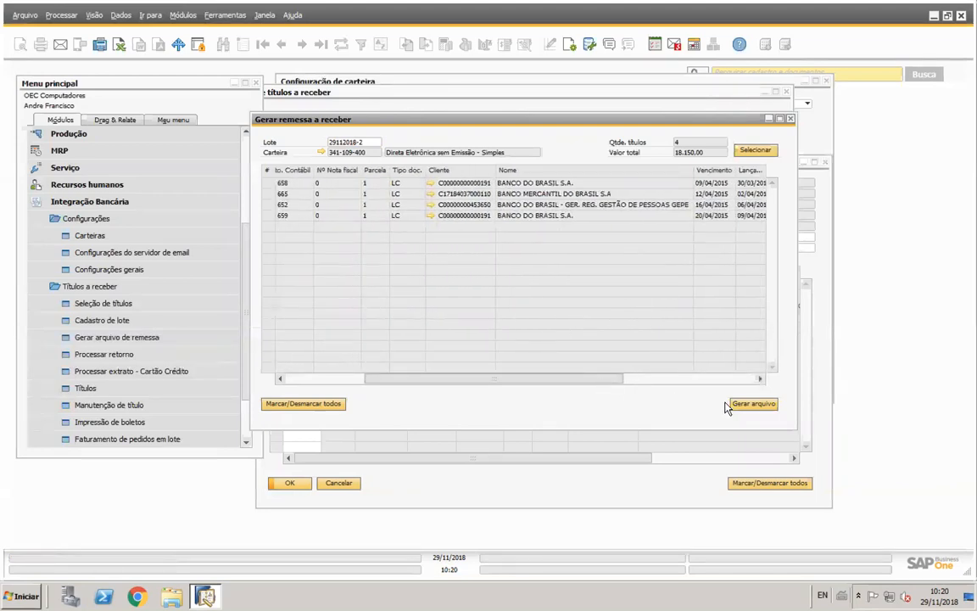
left_click(754, 404)
left_click(349, 311)
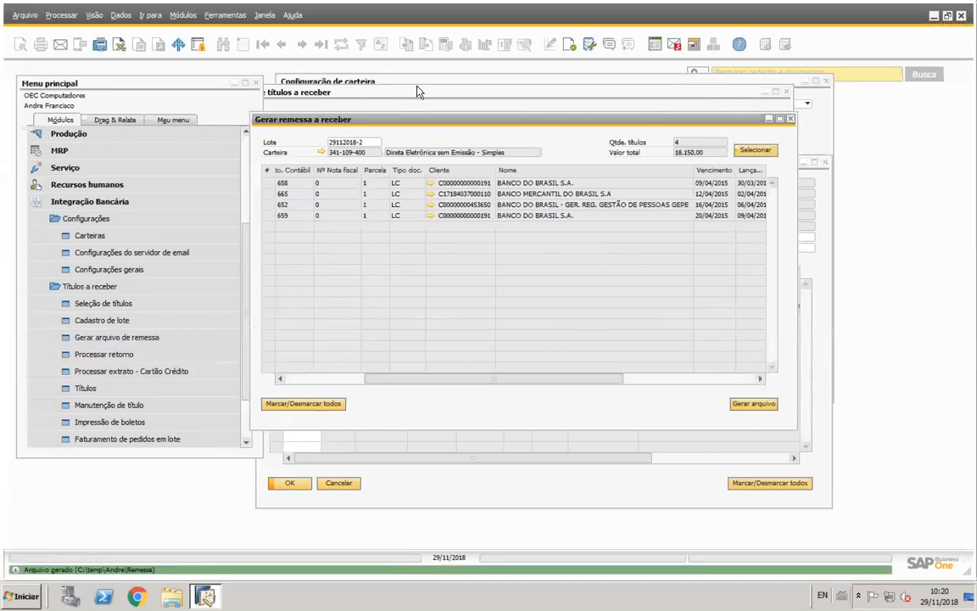
- Copy the Caminho remessa folder path from the configuration of wallet 341-109-400
left_click(380, 82)
right_click(436, 180)
key("ctrl+c")
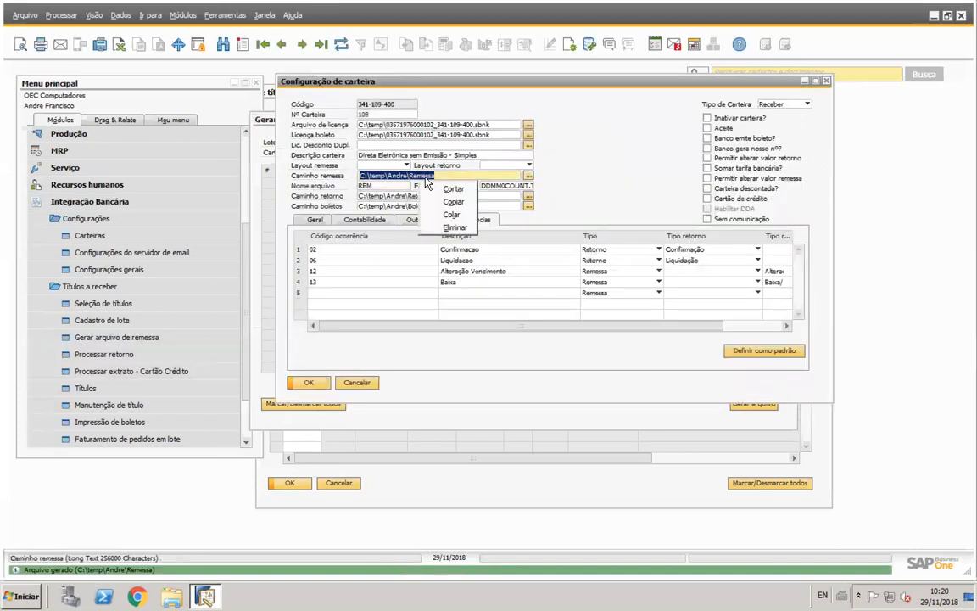
left_click(451, 204)
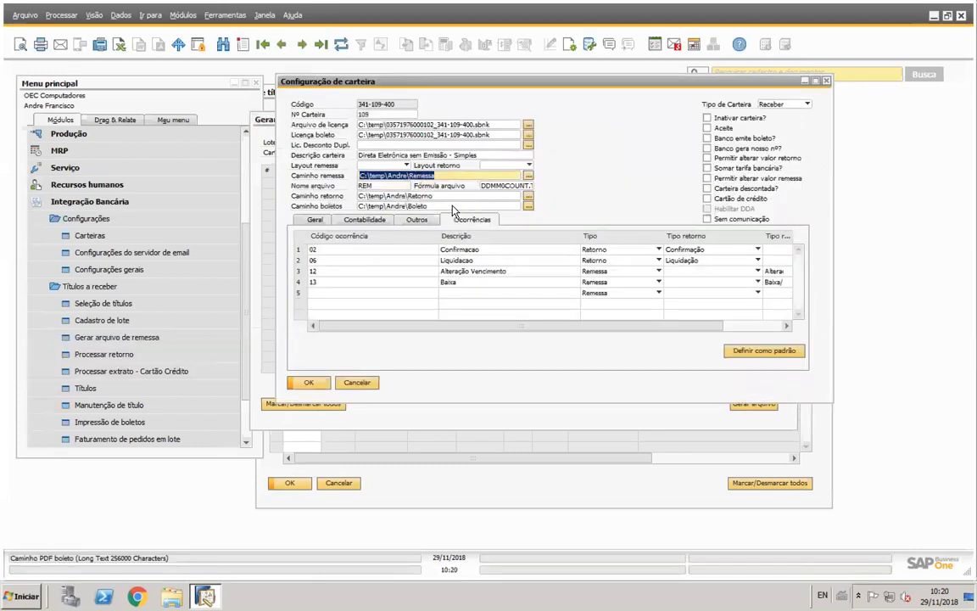
- Switch to Windows Explorer, go to the copied Remessa folder path and select the file REM2911029.TXT
key("super+e")
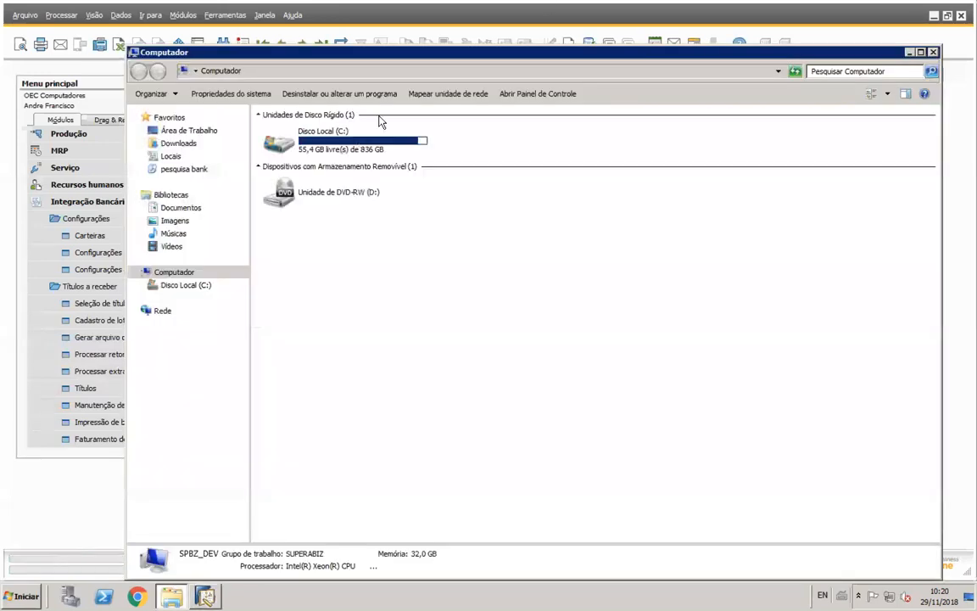
left_click(313, 72)
key("ctrl+v")
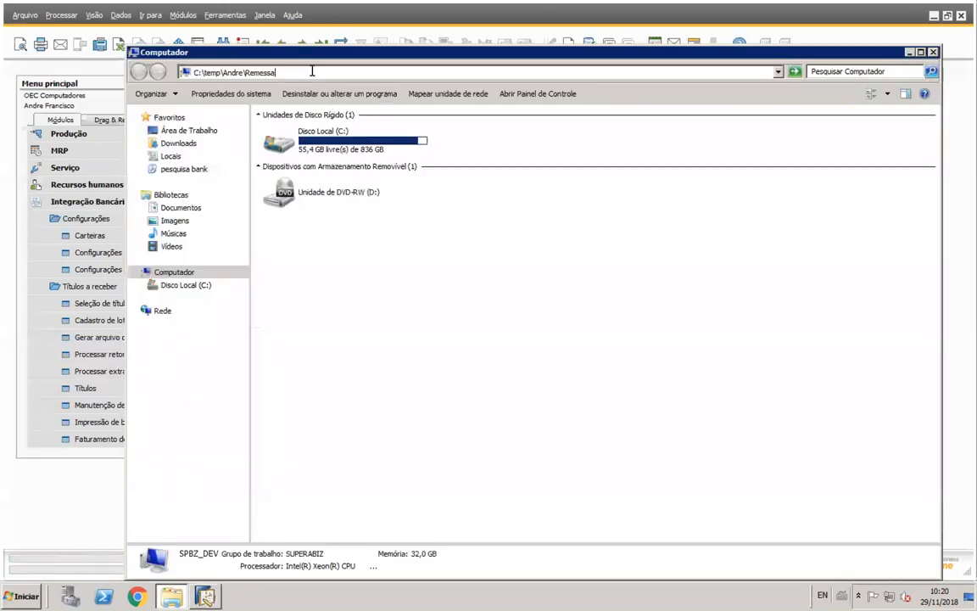
key("Return")
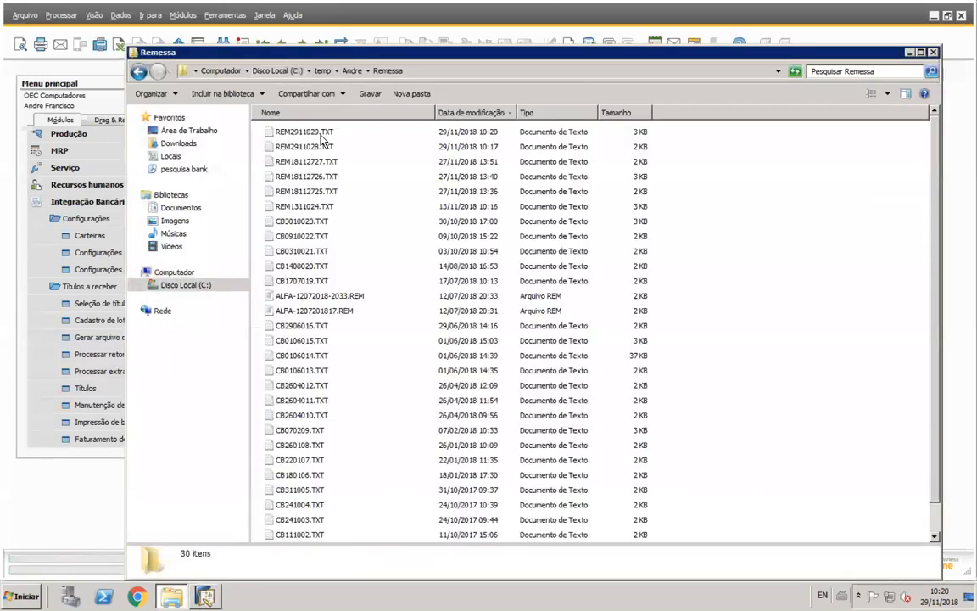
left_click(322, 136)
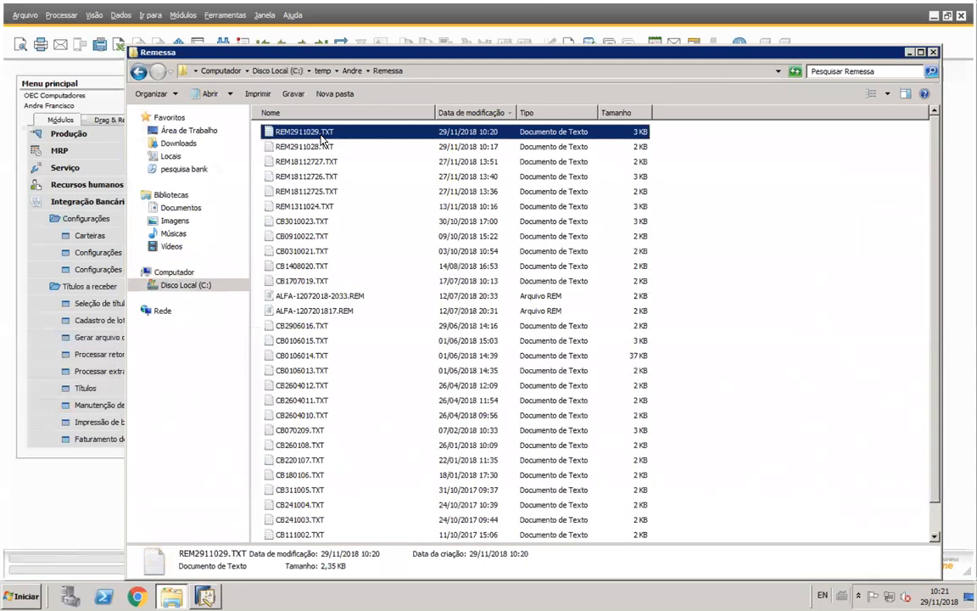
- Open REM2911029.TXT to view the remittance records, close it, and switch back to SAP Business One
double_click(309, 134)
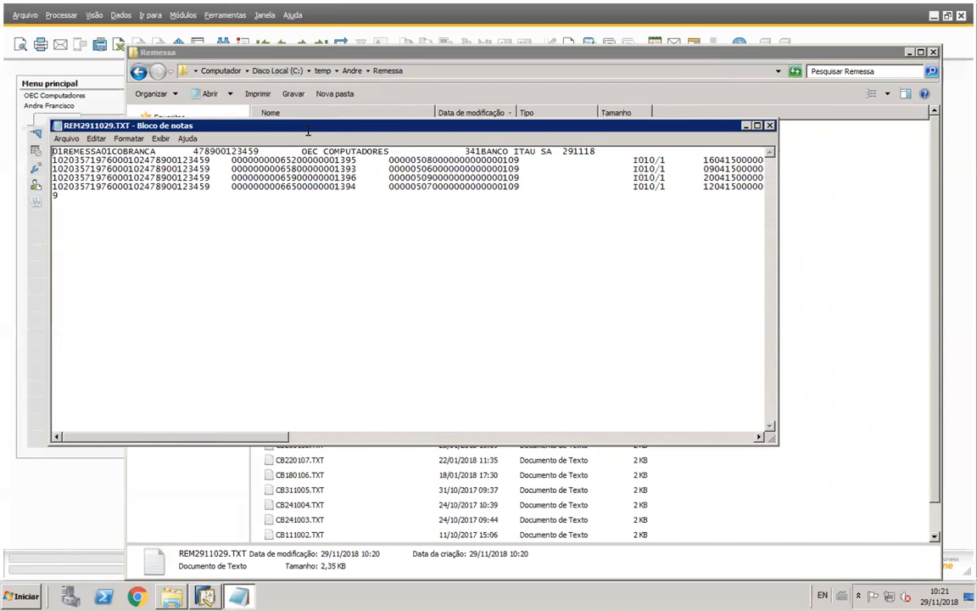
left_click(771, 126)
left_click(208, 596)
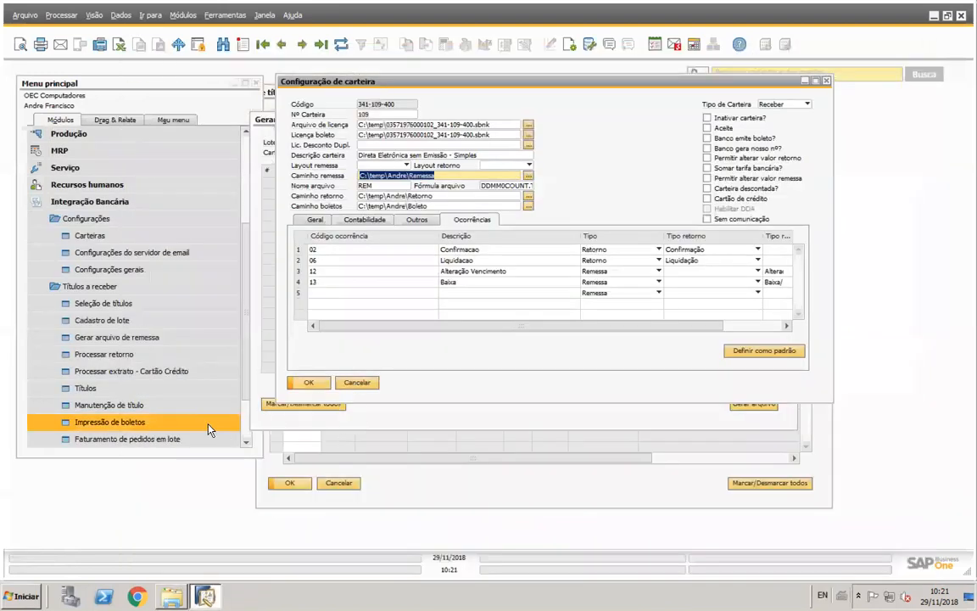
- Open Processar retorno for receivables and choose wallet 341-109-400
left_click(161, 356)
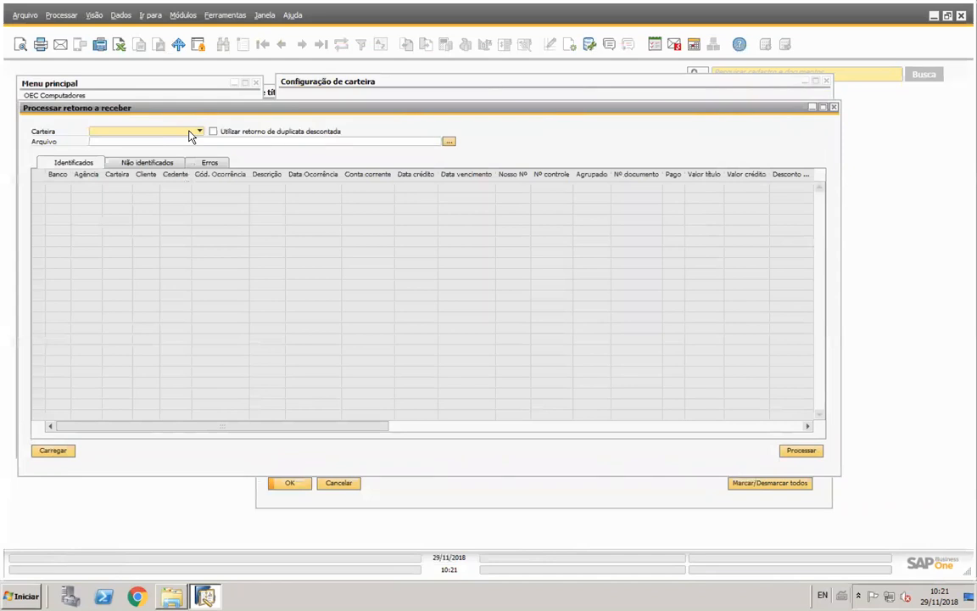
left_click(193, 141)
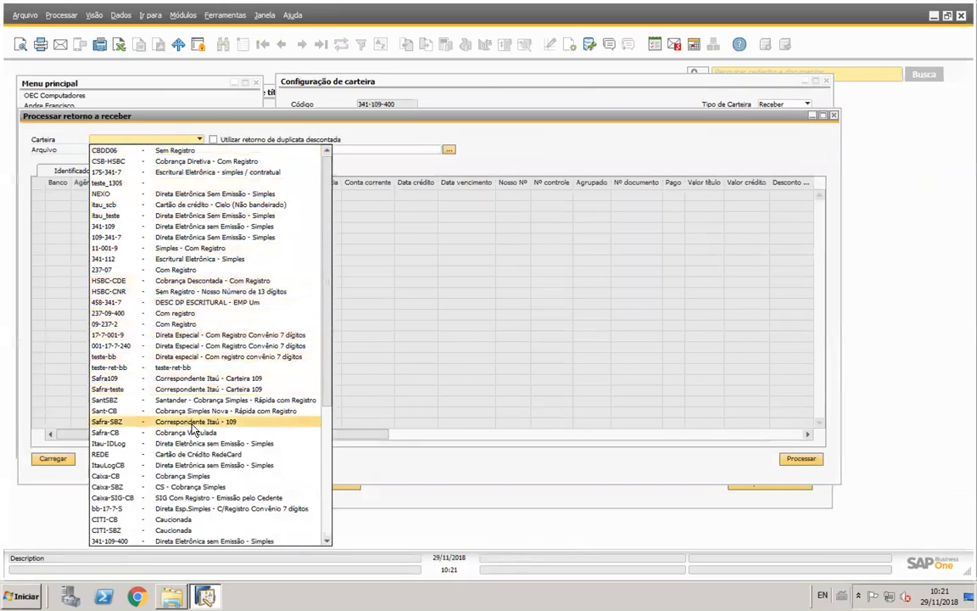
scroll(193, 430, "down", 4)
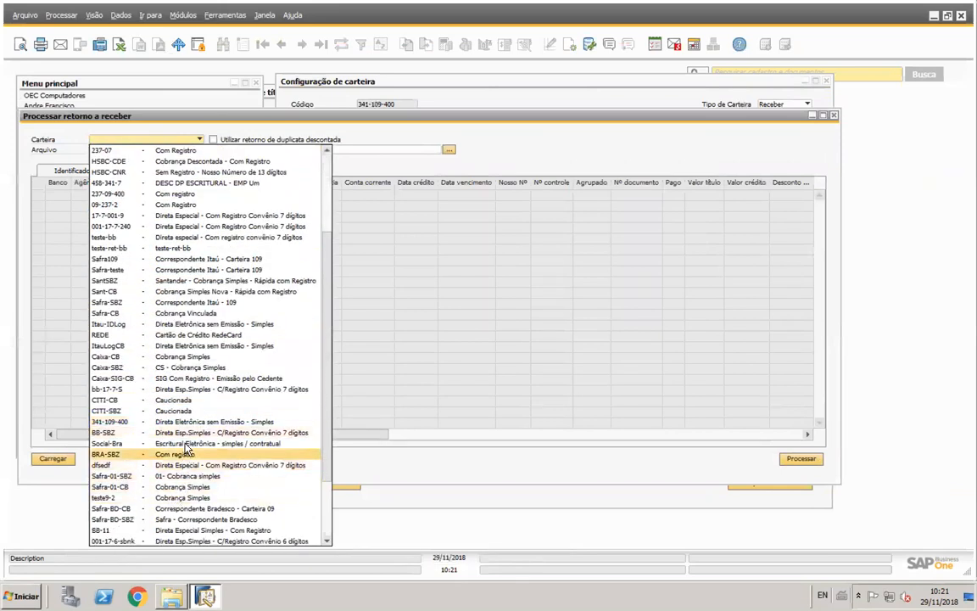
left_click(182, 424)
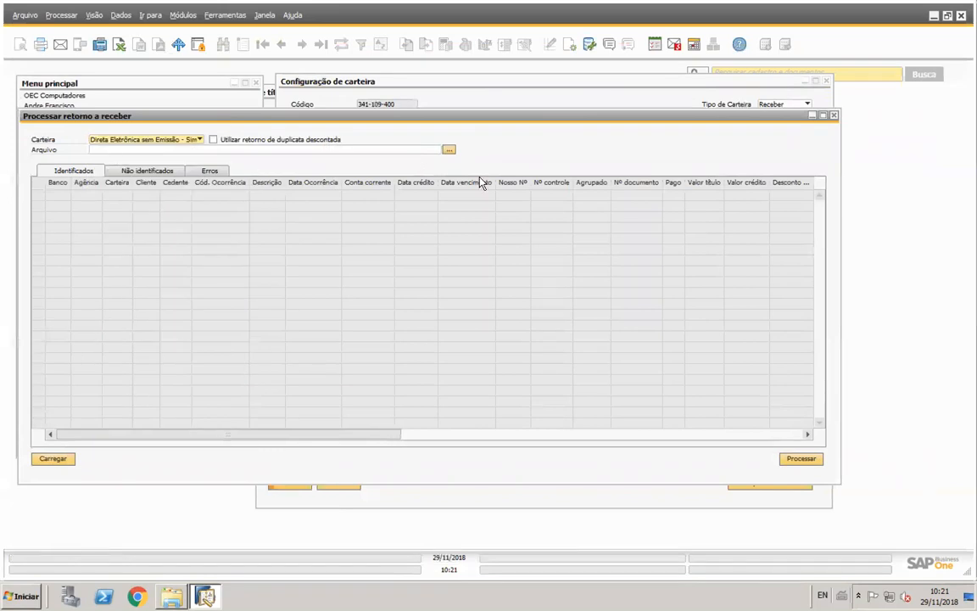
- Select the return file ITAURETONOREC-Confirmacao.RET from the Retorno folder and load it
left_click(448, 149)
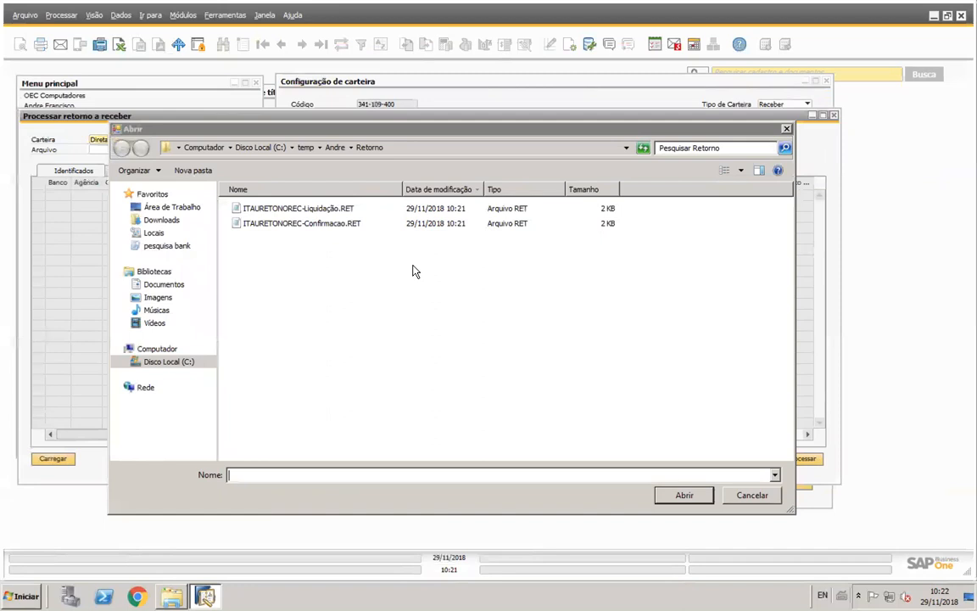
left_click(282, 225)
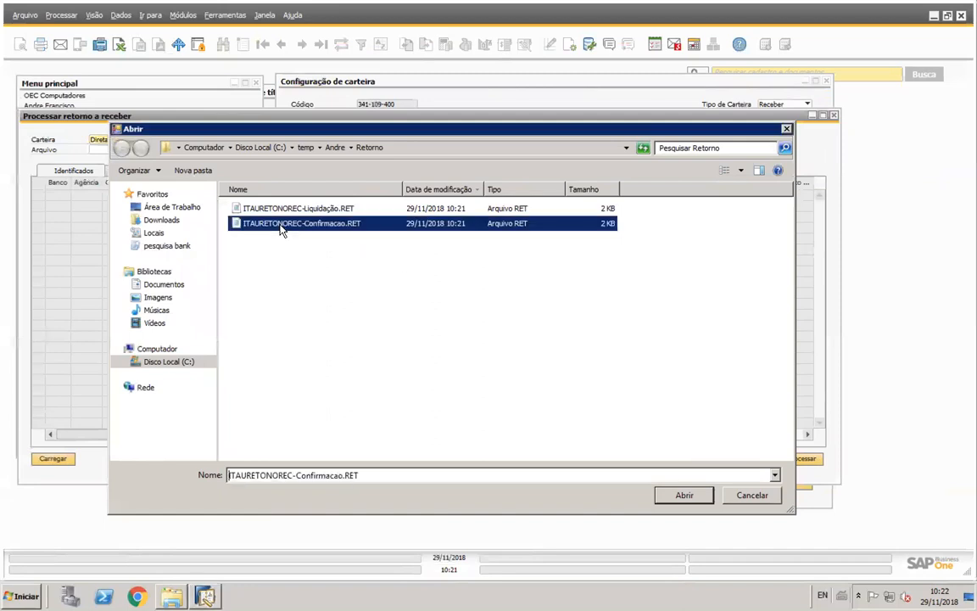
left_click(683, 496)
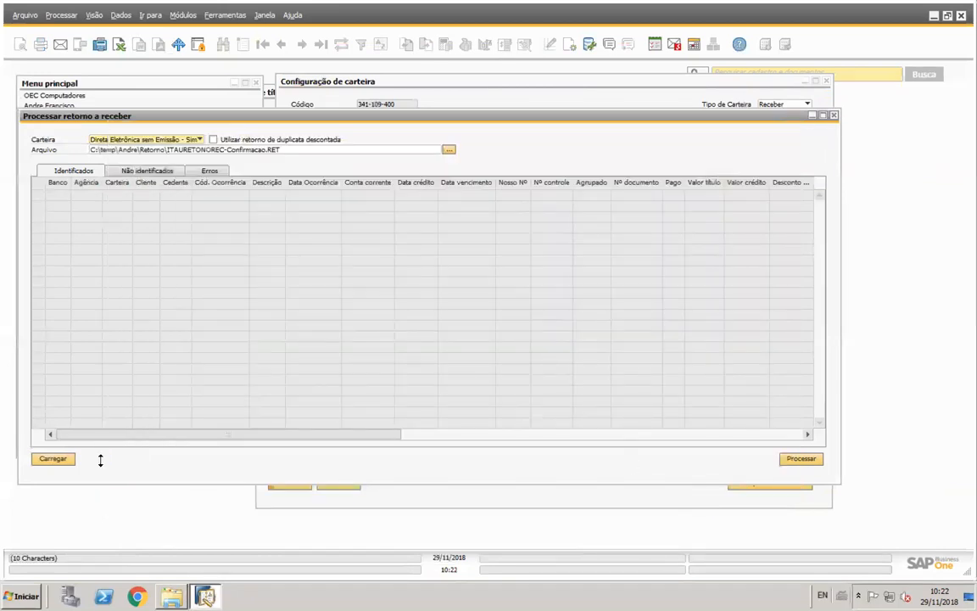
left_click(56, 458)
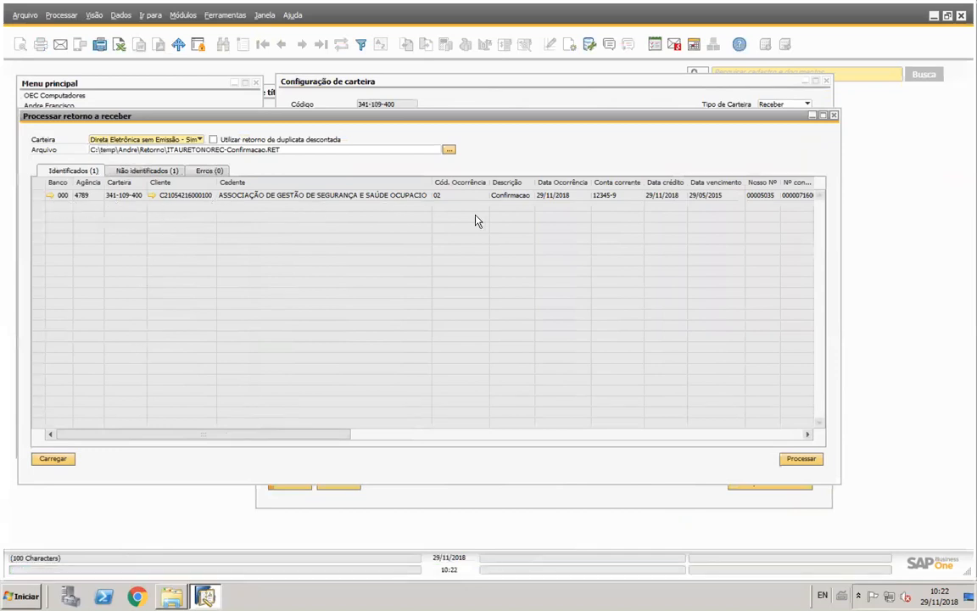
- Review the identified, error and unidentified records of the confirmation return, including their document and amount columns
left_click_drag(333, 438, 407, 443)
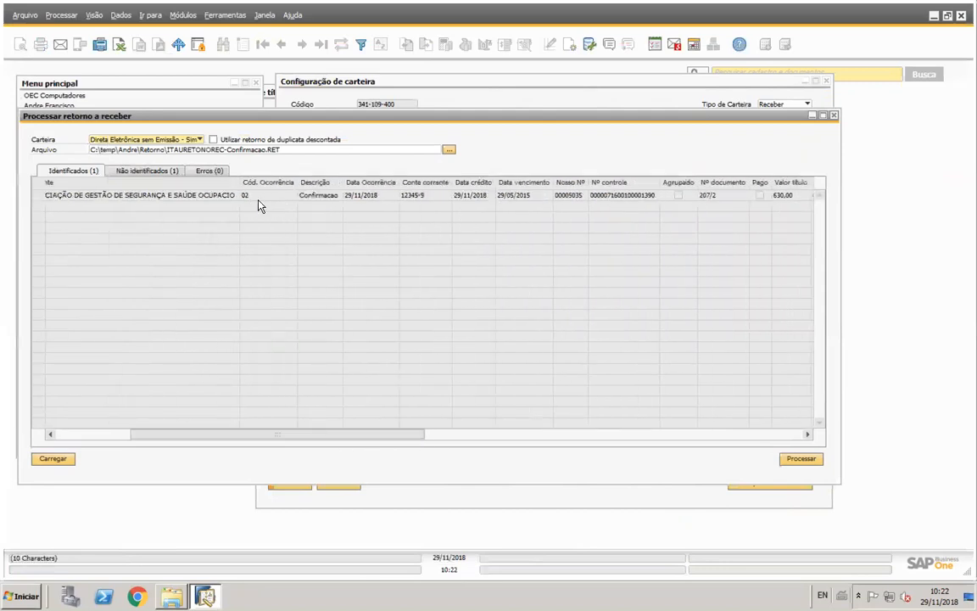
left_click_drag(412, 436, 527, 439)
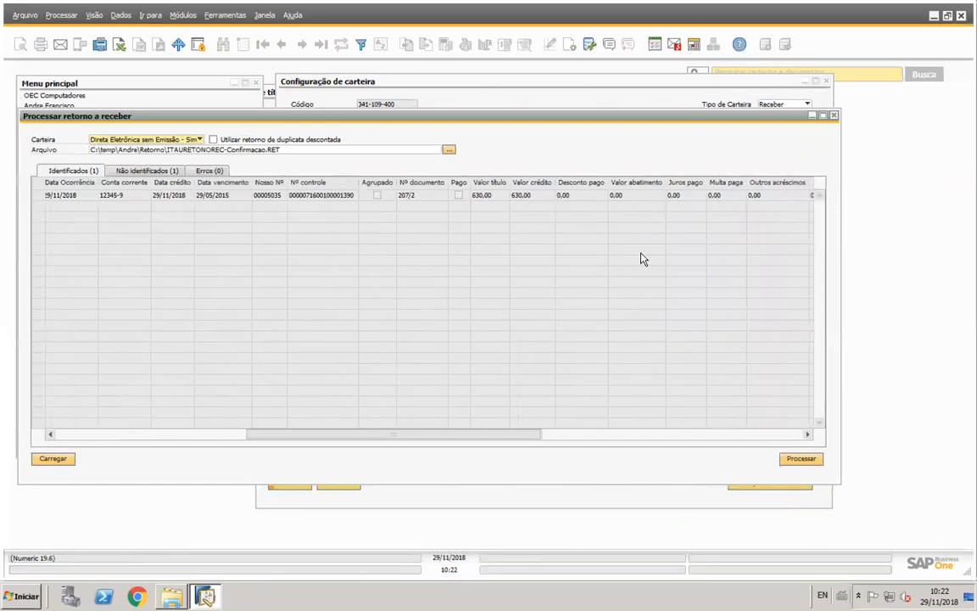
left_click_drag(490, 442, 257, 427)
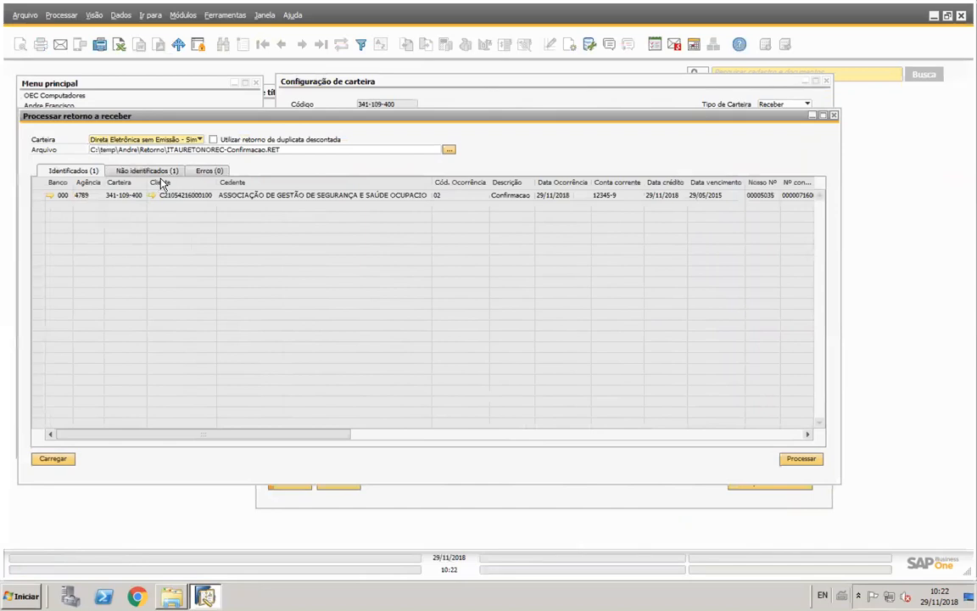
left_click(217, 174)
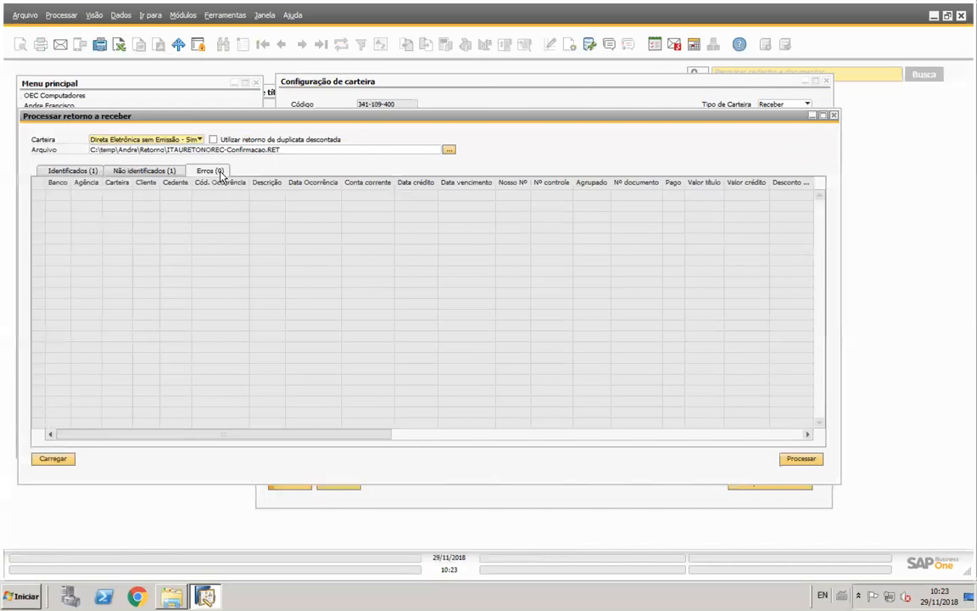
left_click(154, 174)
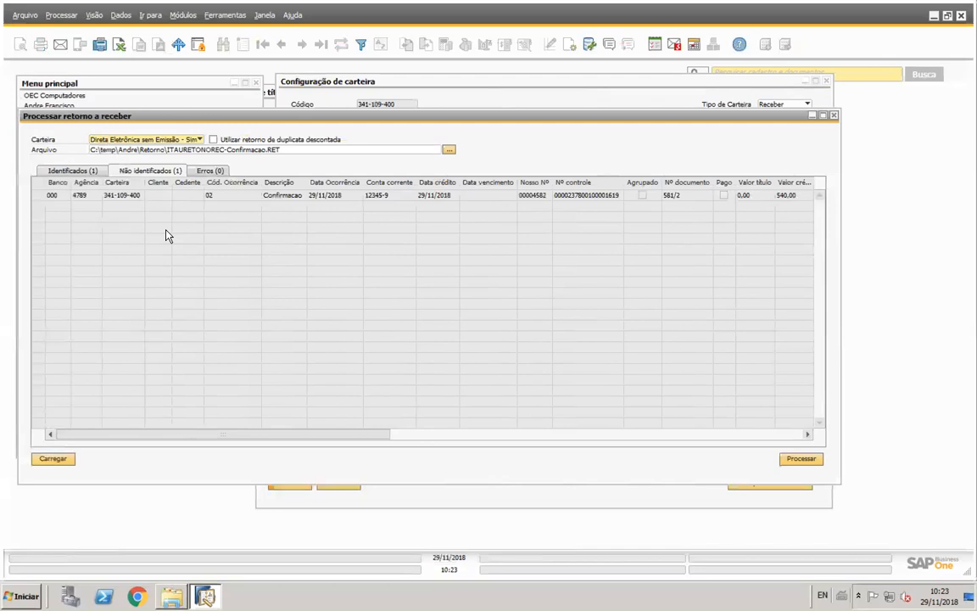
left_click_drag(313, 434, 492, 451)
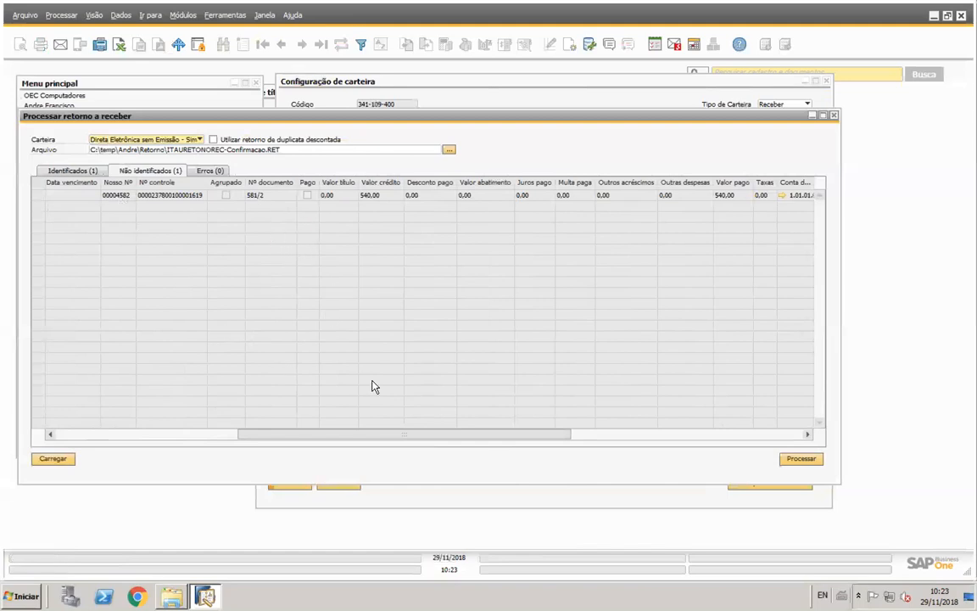
left_click_drag(388, 440, 379, 440)
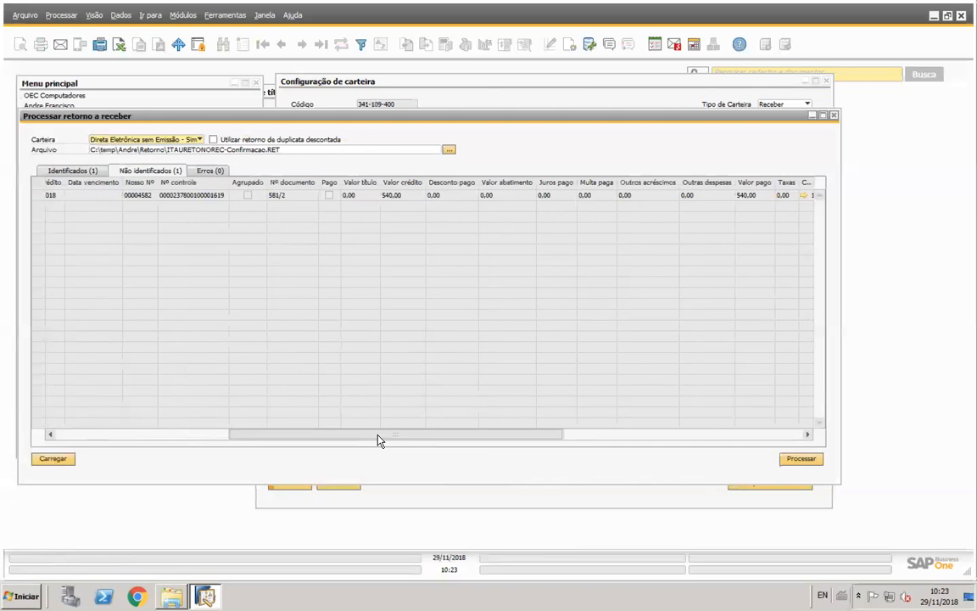
left_click_drag(375, 439, 125, 420)
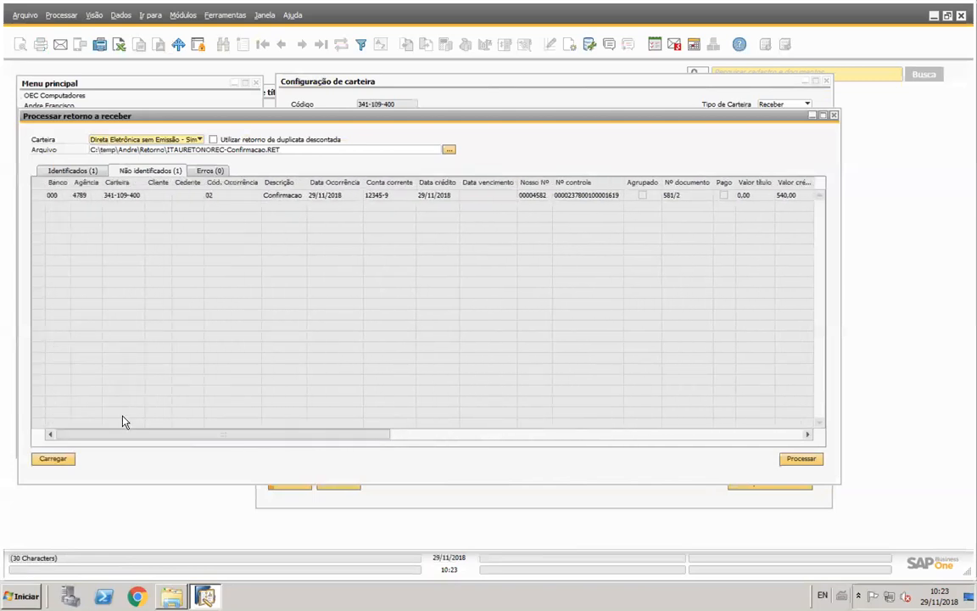
left_click(89, 174)
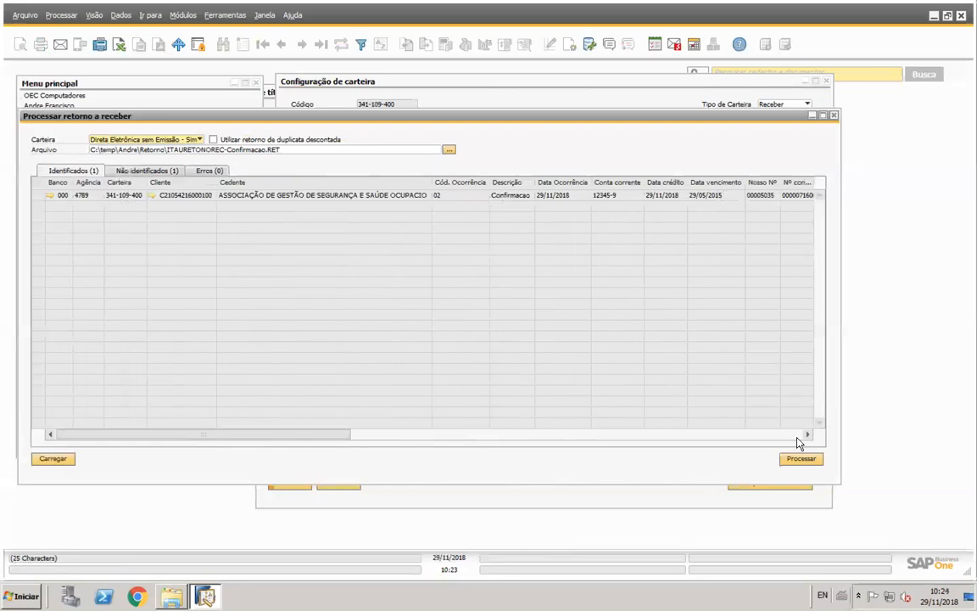
- Process the confirmation return, check the file data and occurrences of title 1390, and close the processing result
left_click(799, 460)
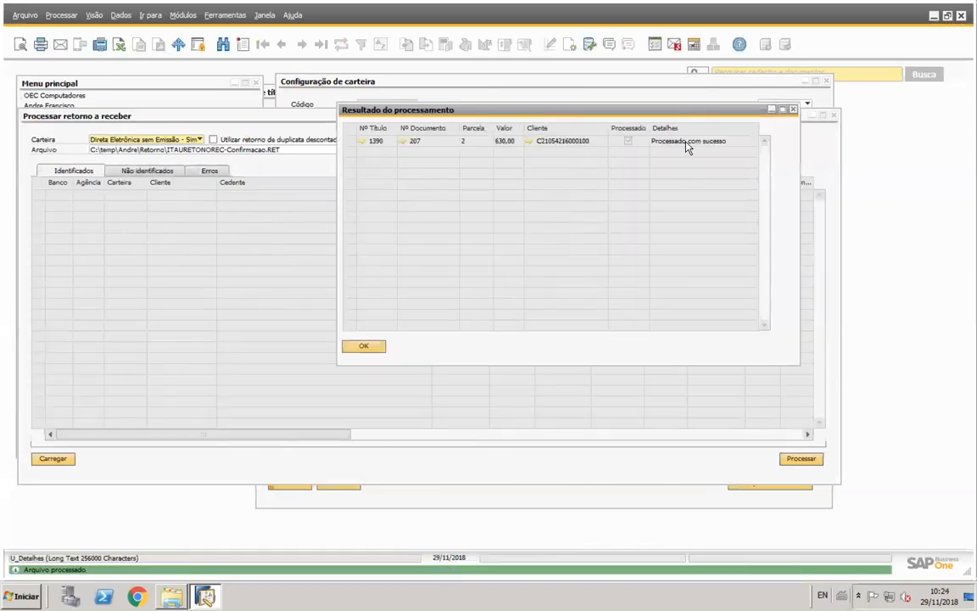
left_click(361, 143)
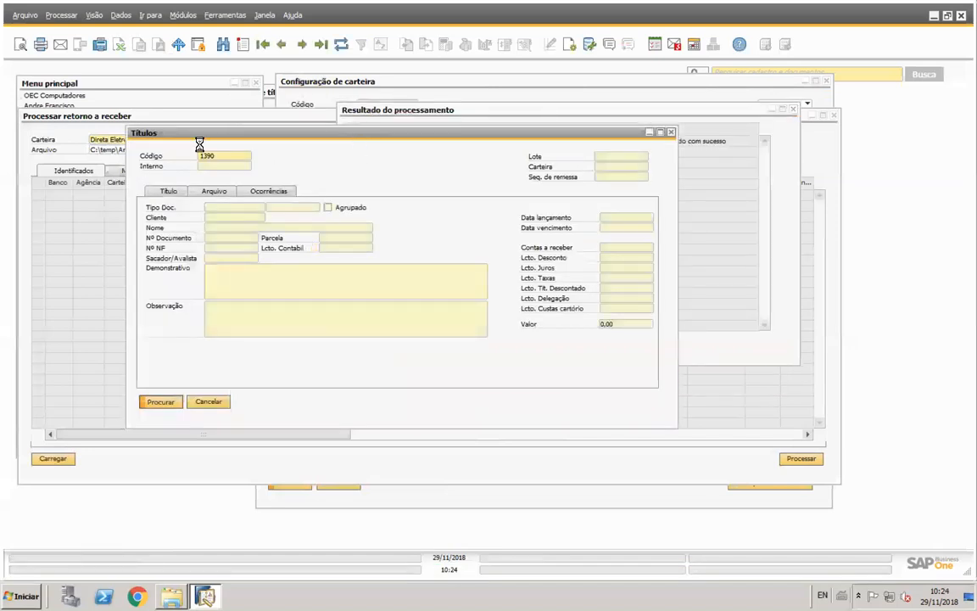
left_click(209, 191)
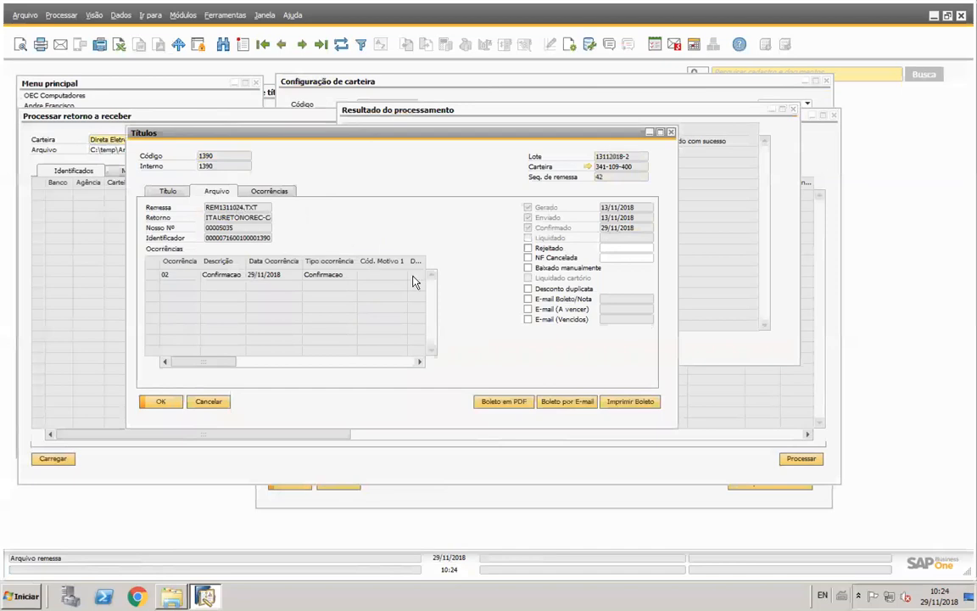
left_click(672, 138)
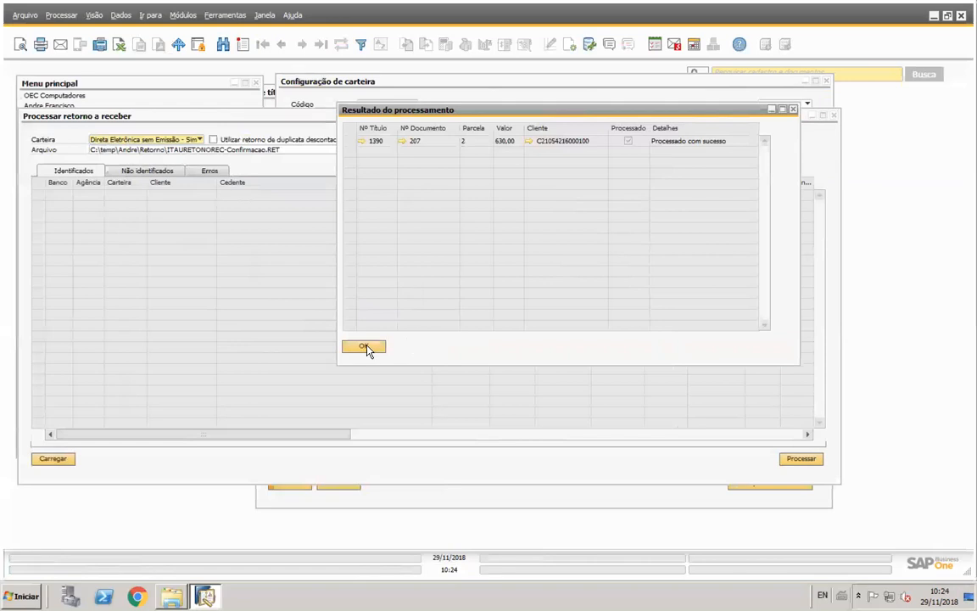
left_click(365, 347)
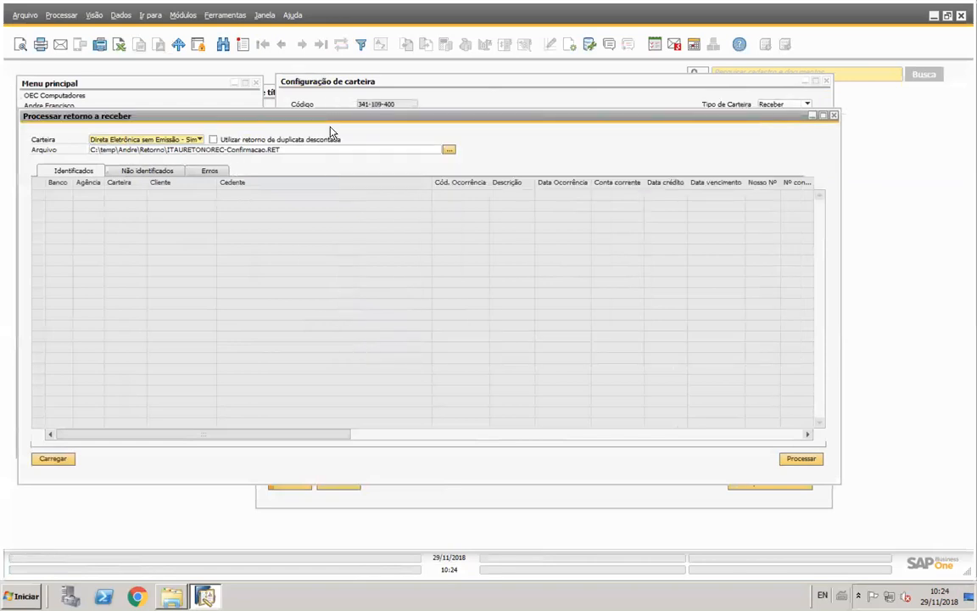
- Select the return file ITAURETONOREC-Liquidação.RET and load it for the same wallet
left_click(448, 150)
left_click(350, 224)
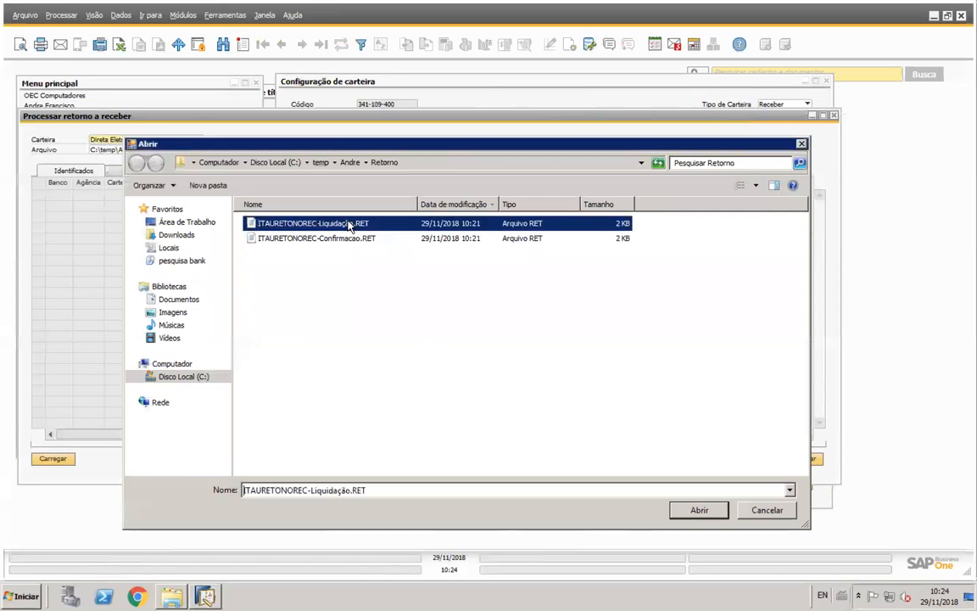
left_click(692, 510)
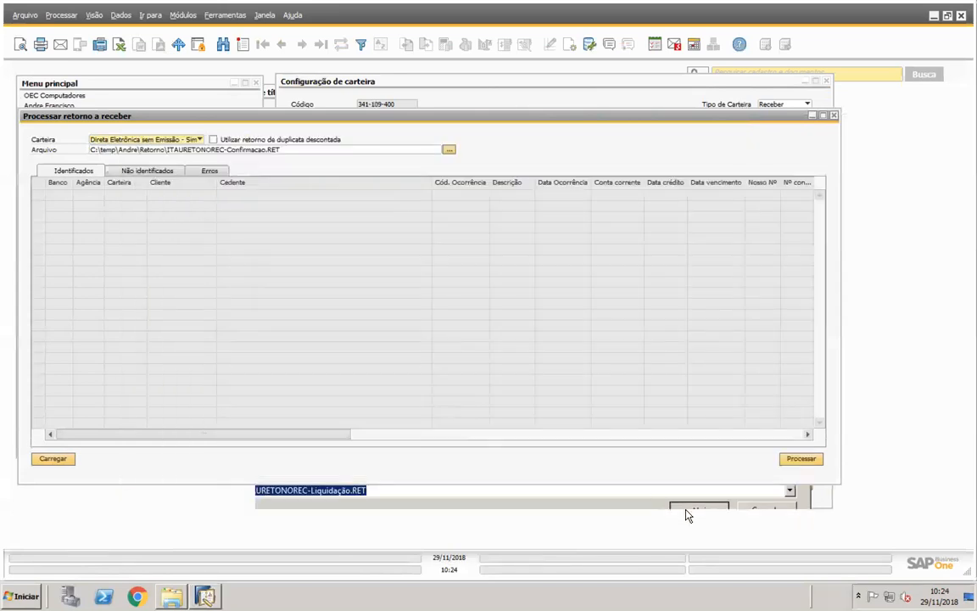
left_click(54, 463)
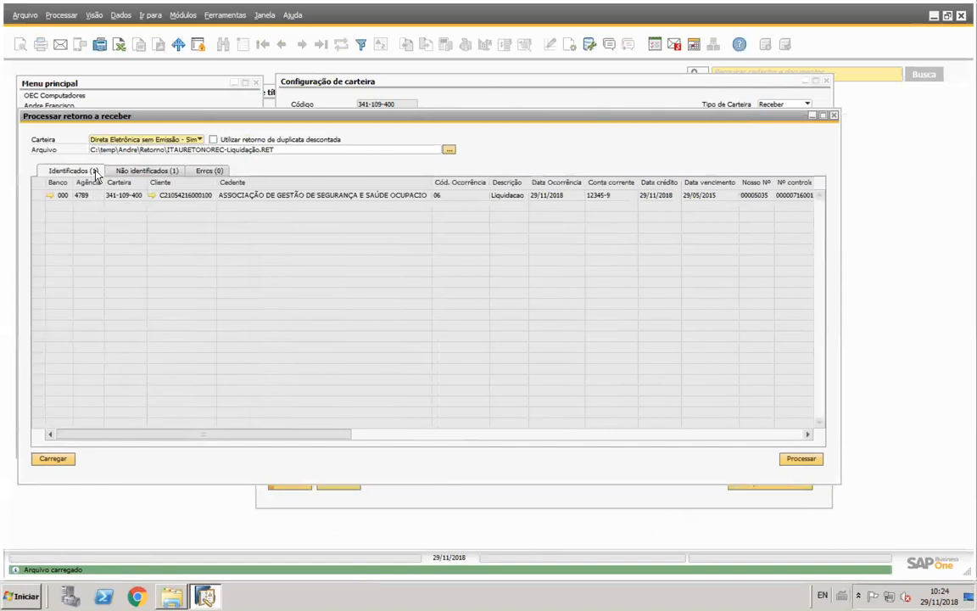
- Review the unidentified, error and identified records of the settlement return, including the paid flag and amounts
left_click(135, 171)
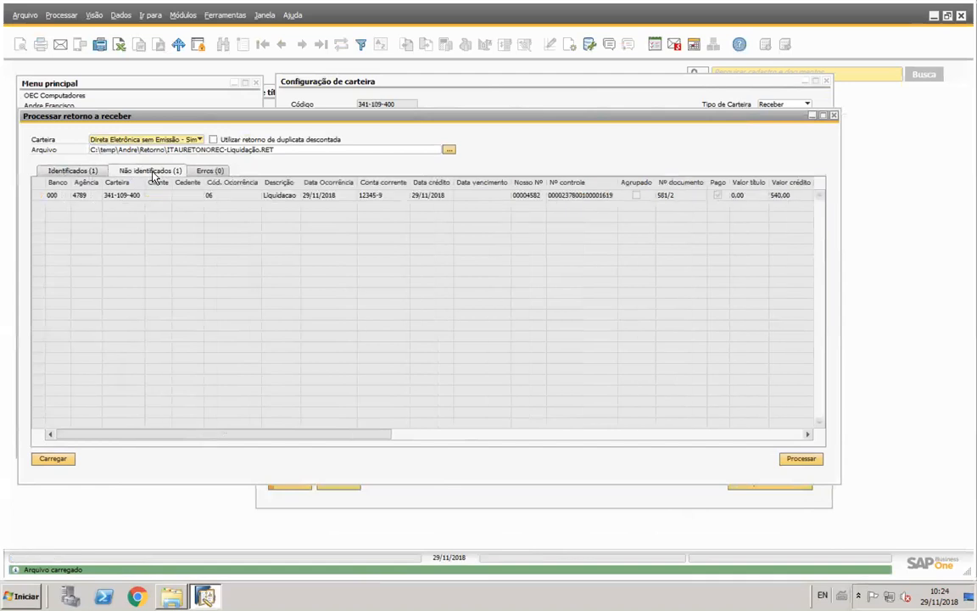
left_click(205, 170)
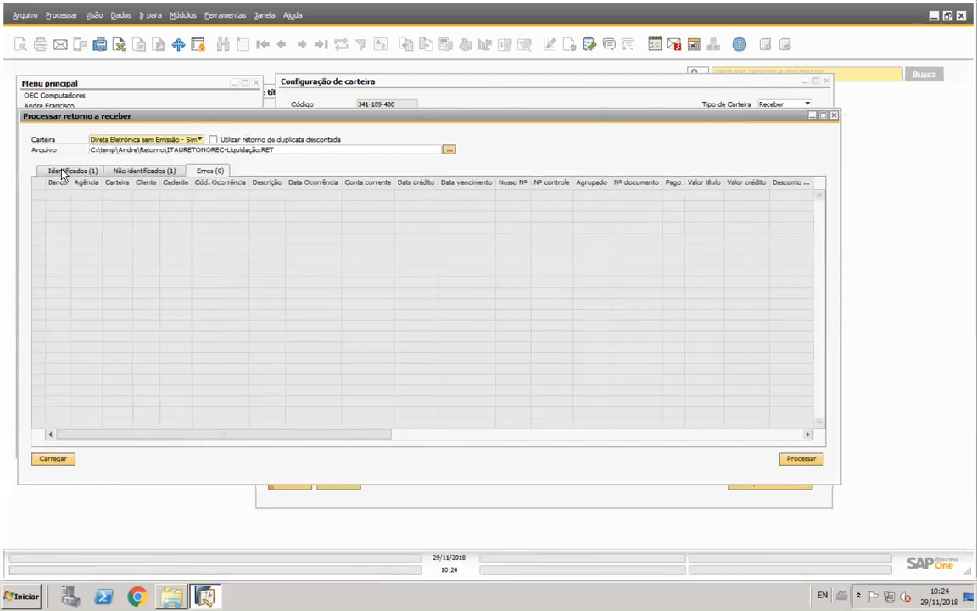
left_click(81, 175)
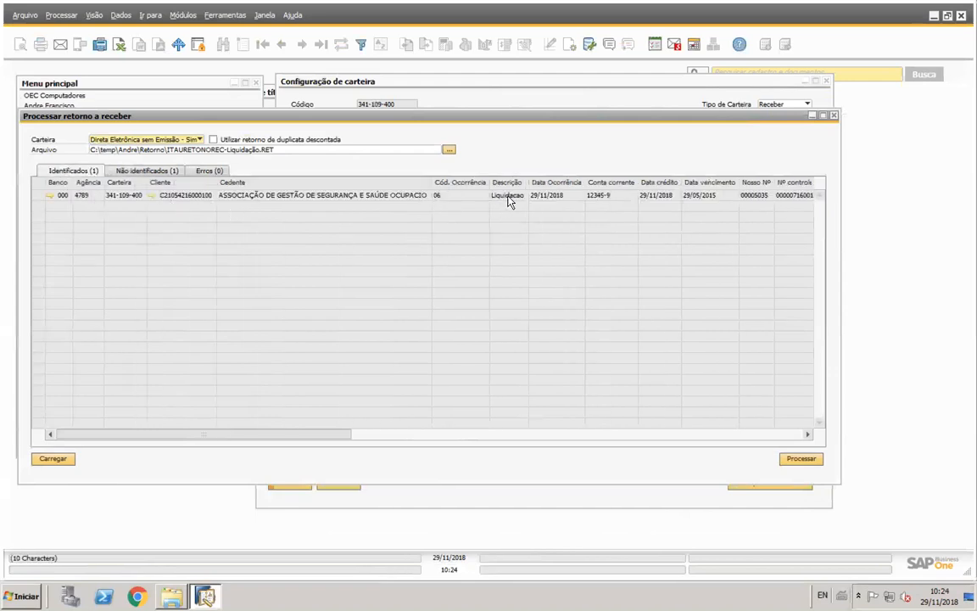
left_click_drag(286, 434, 456, 461)
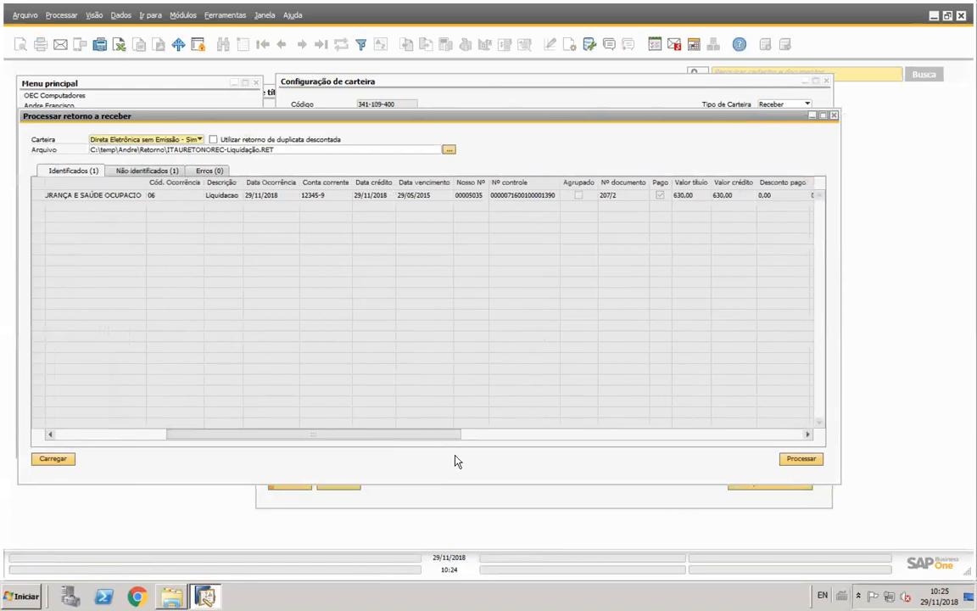
- Process the settlement return and check the file occurrences and the general data of title 1390
left_click(803, 458)
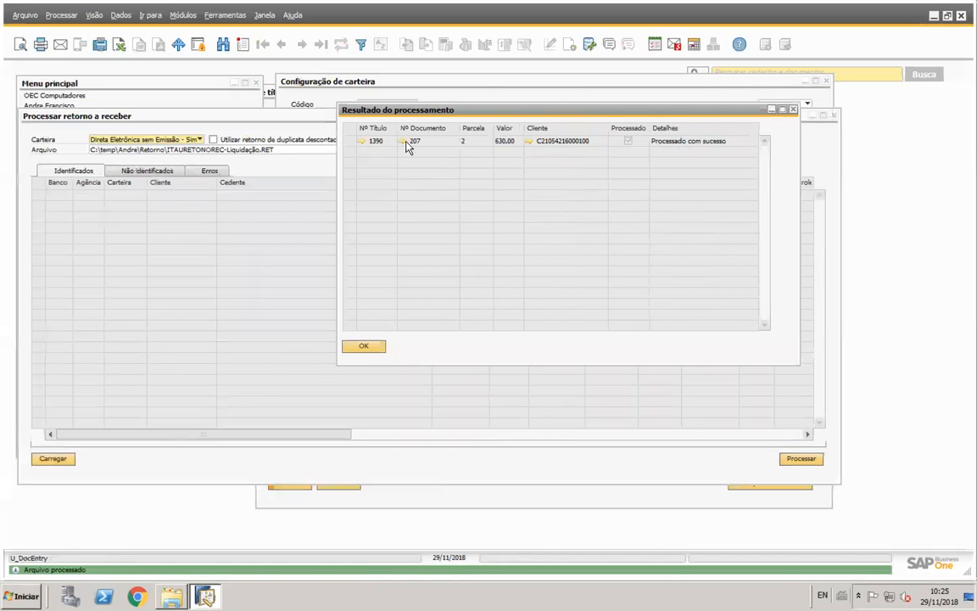
left_click(362, 141)
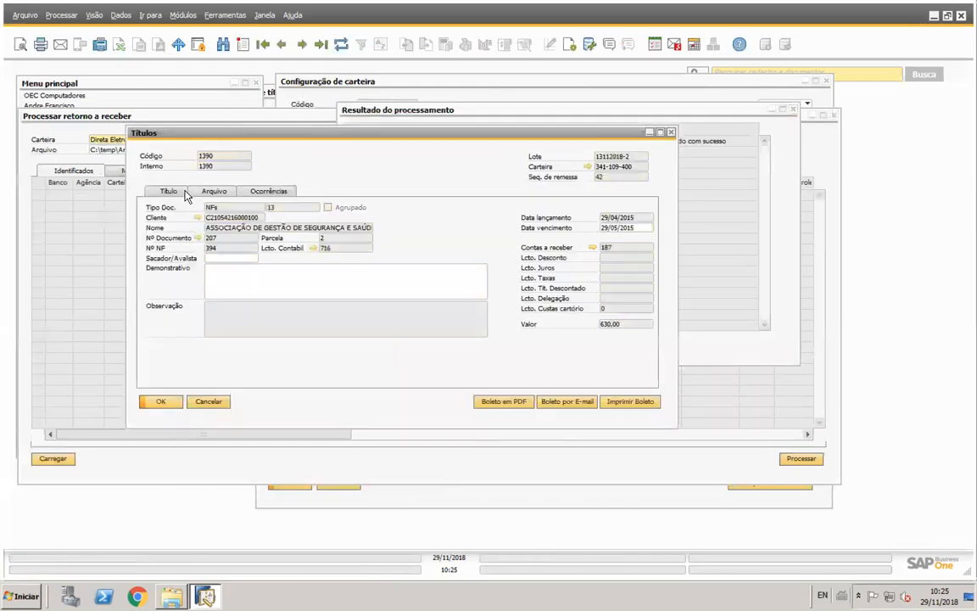
left_click(216, 192)
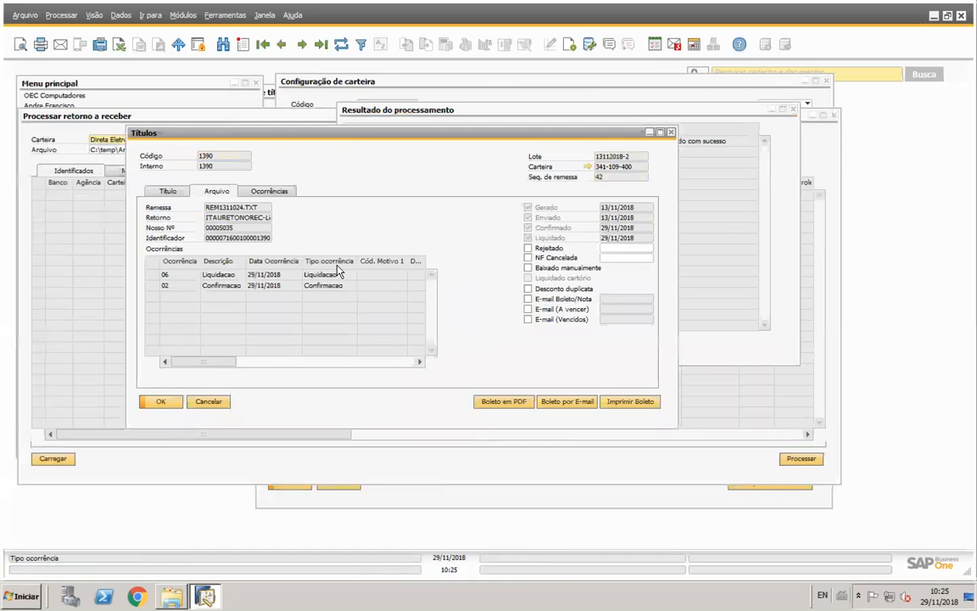
left_click(174, 192)
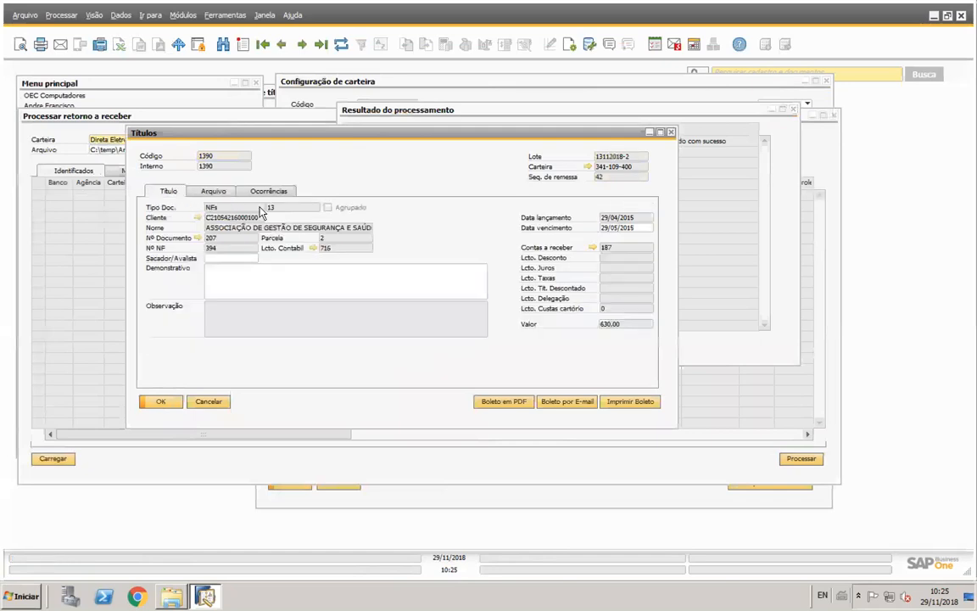
- Examine the incoming payment record linked to title 1390, widening its window to show the document total, and close it
left_click(593, 247)
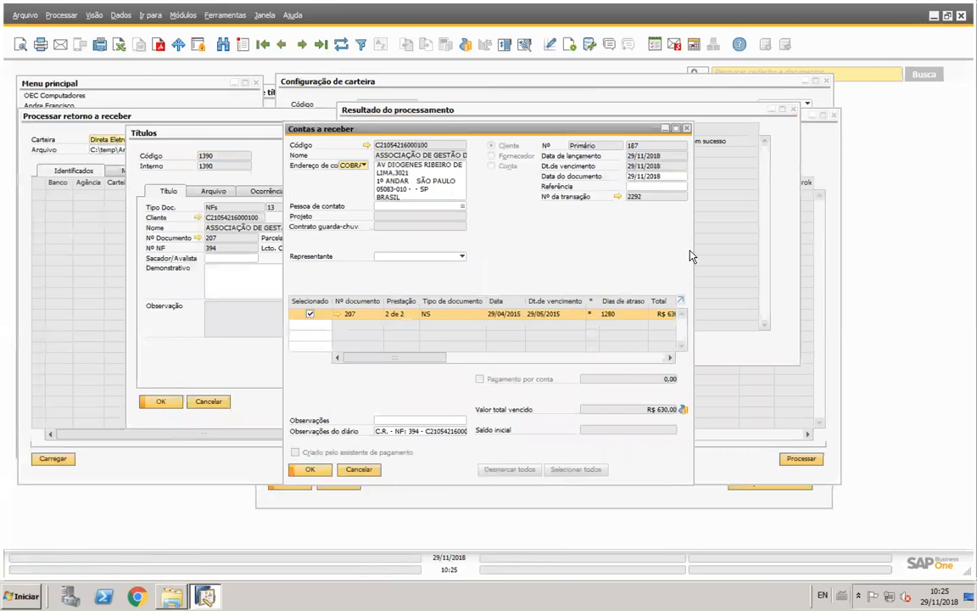
left_click_drag(692, 249, 715, 258)
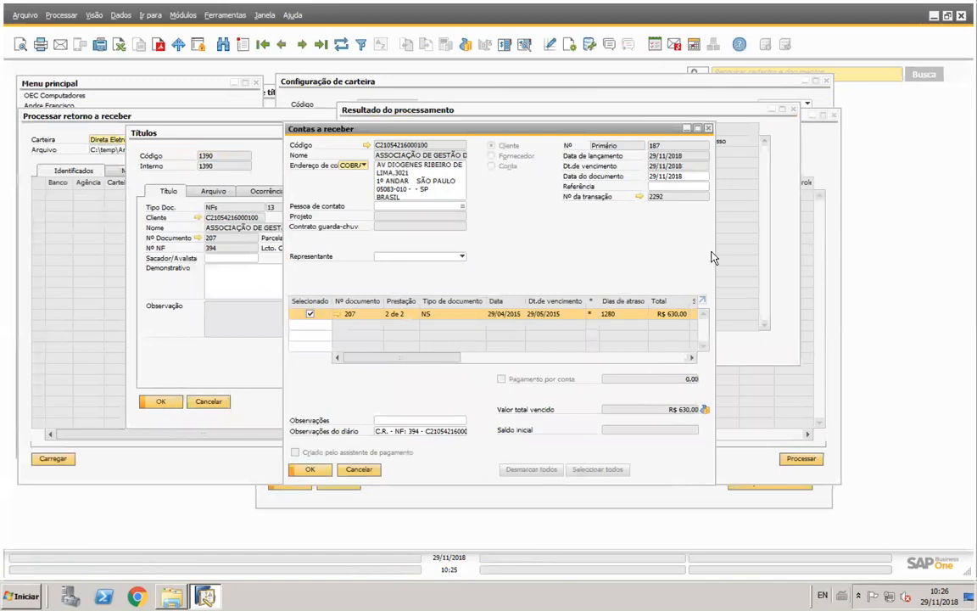
left_click(709, 128)
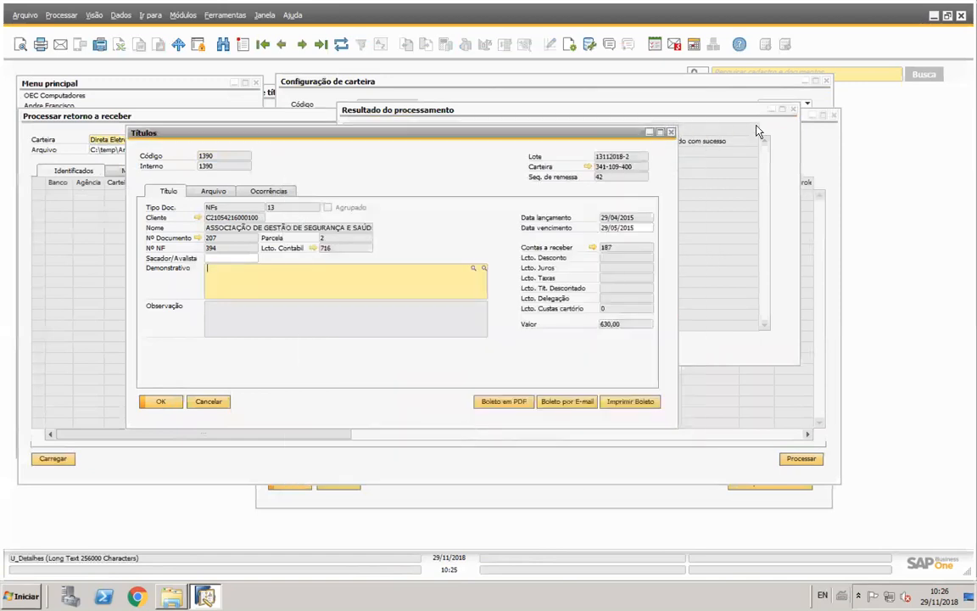
- Close title 1390, the processing result and all remaining return, wallet, remittance, title selection and batch windows
left_click(672, 133)
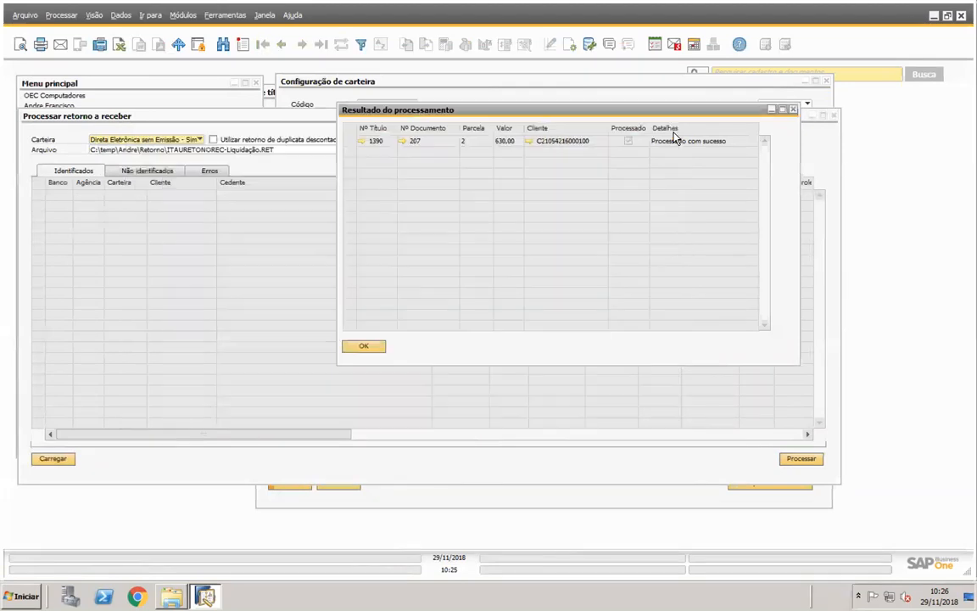
left_click(794, 110)
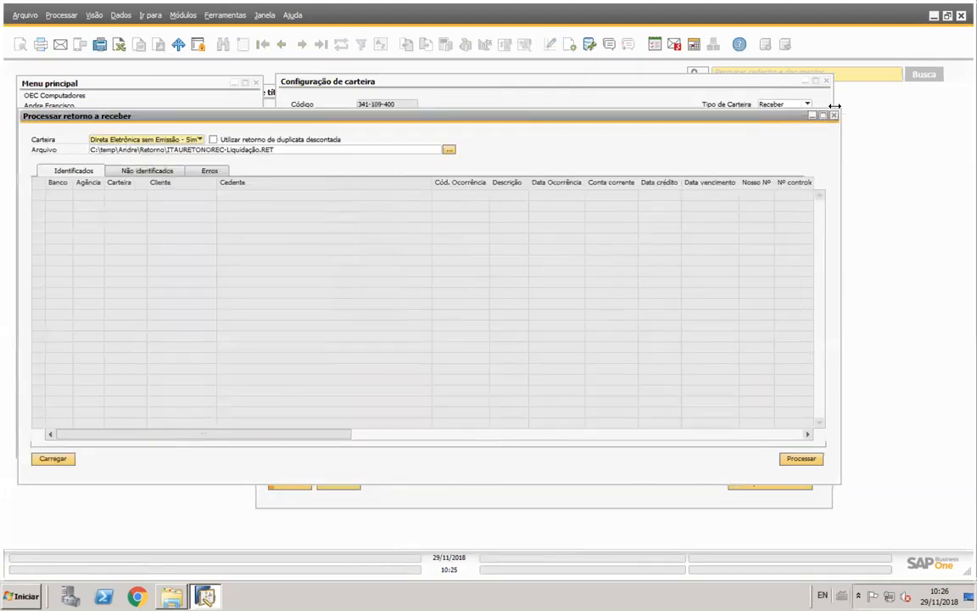
left_click(836, 117)
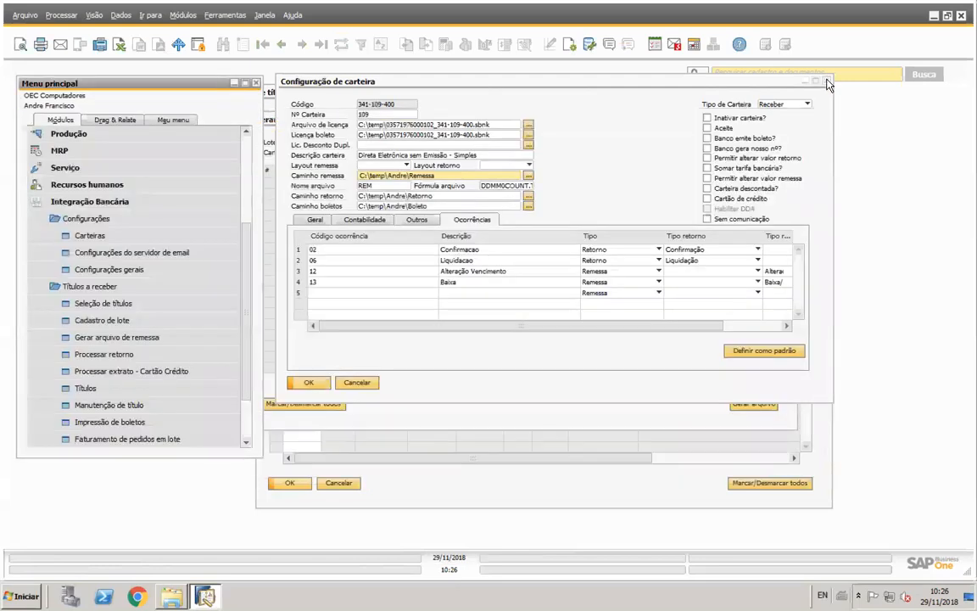
left_click(821, 82)
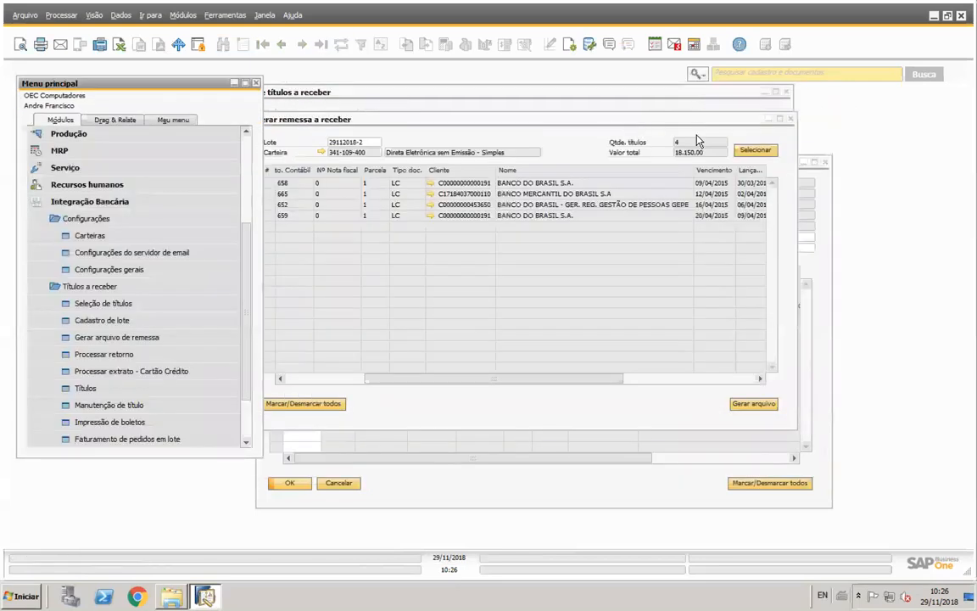
left_click(792, 117)
left_click(790, 91)
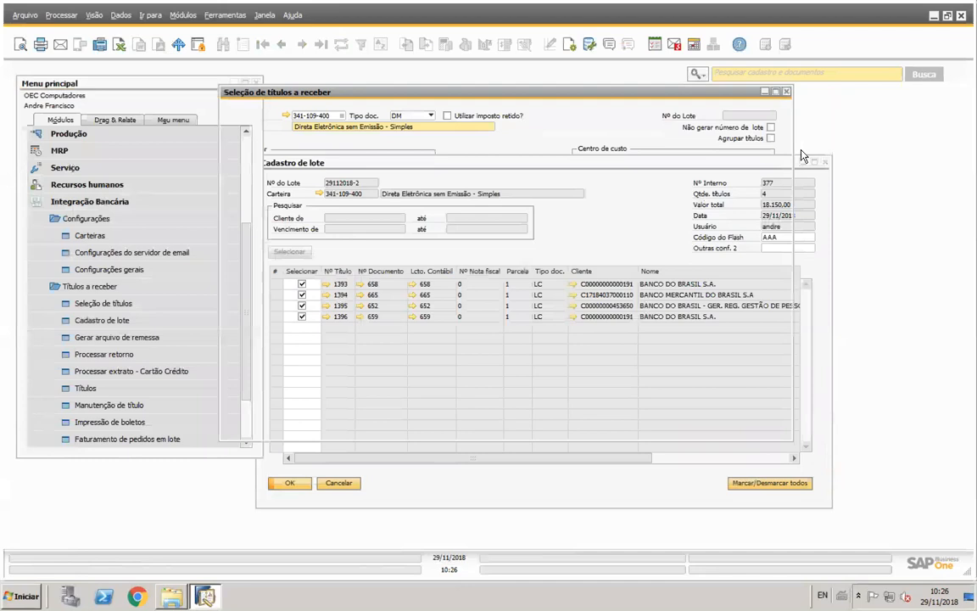
left_click(826, 163)
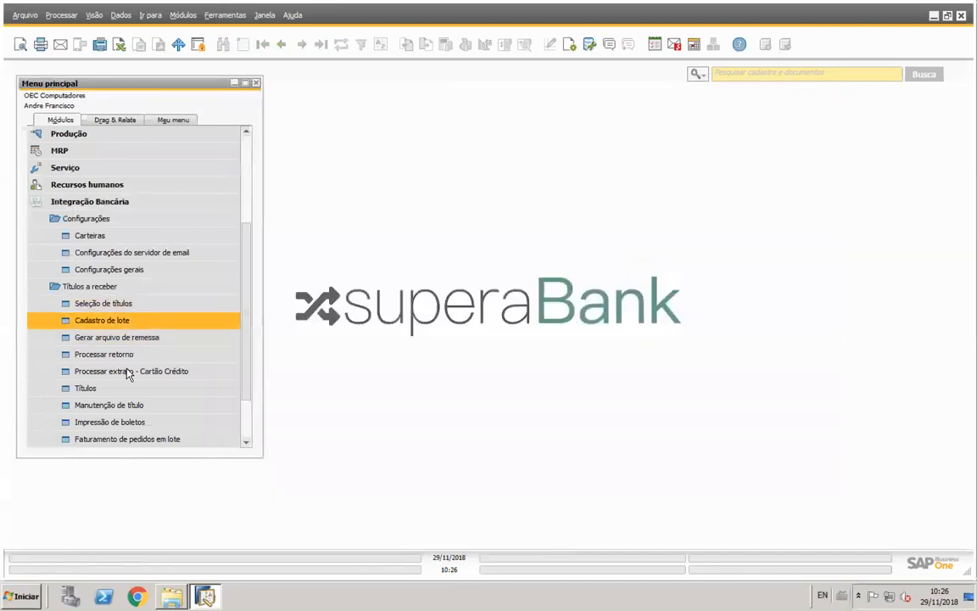
- Open the last record in the receivable titles register and check its file data, occurrences and general data
left_click(86, 388)
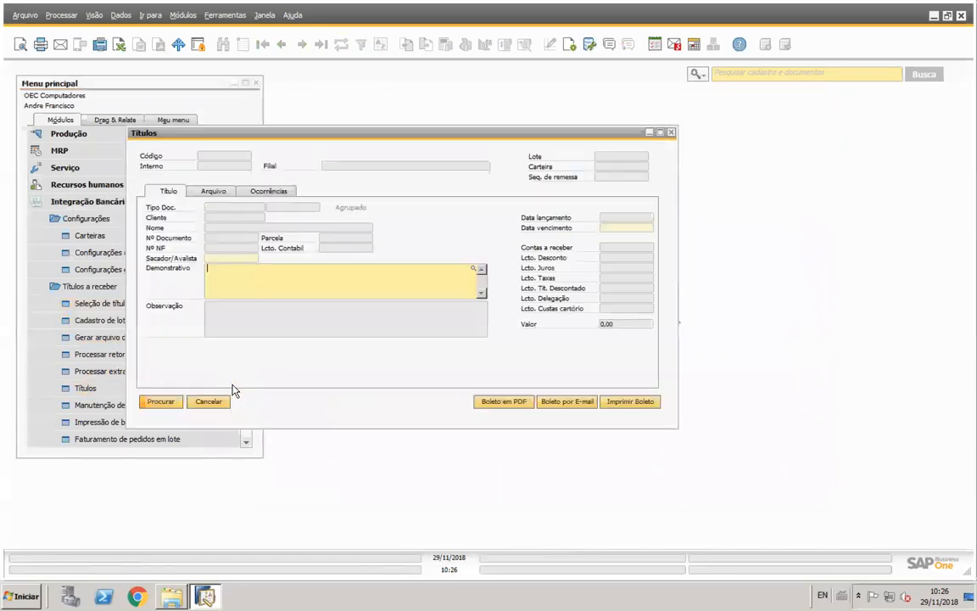
left_click(308, 270)
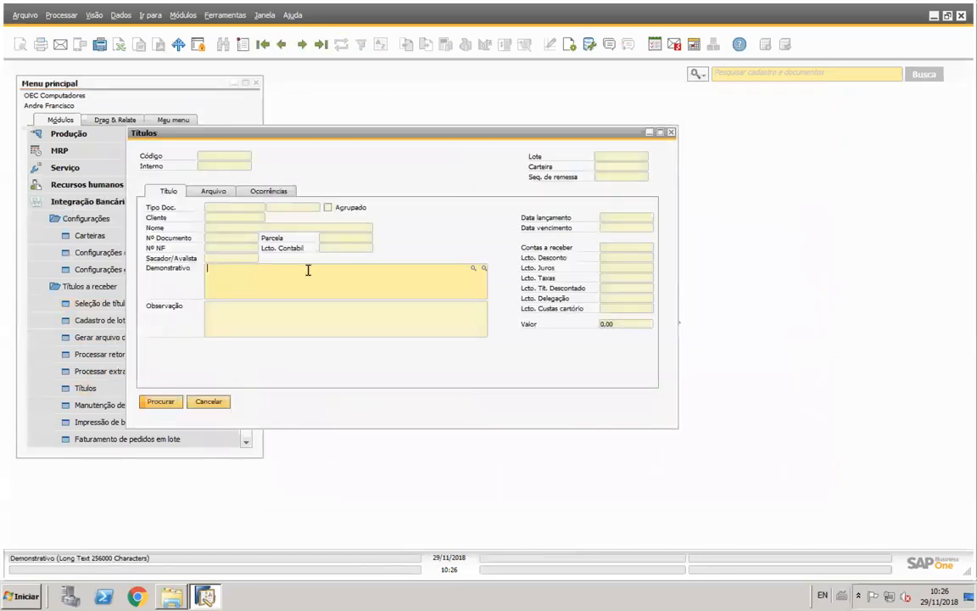
left_click(321, 44)
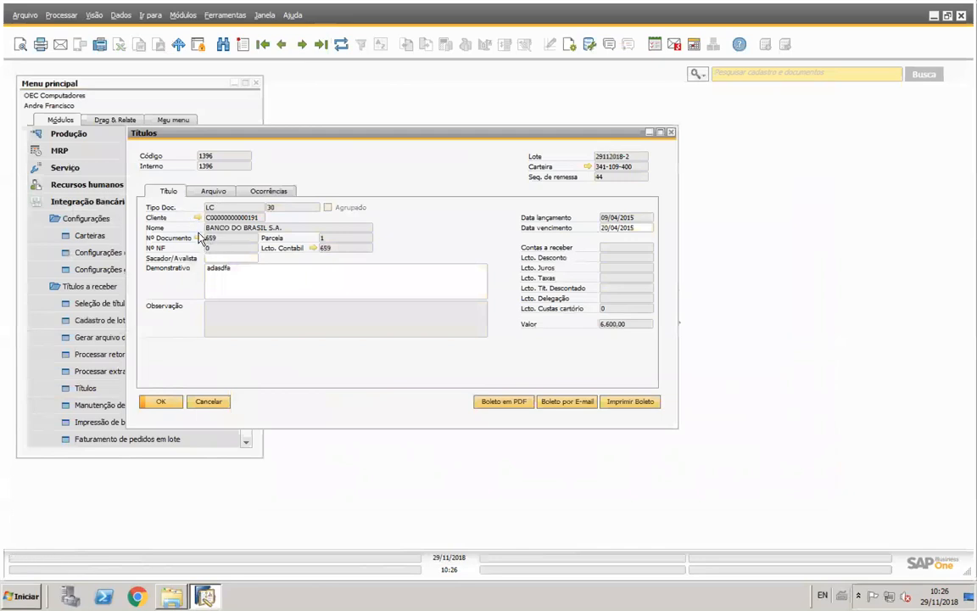
left_click(217, 191)
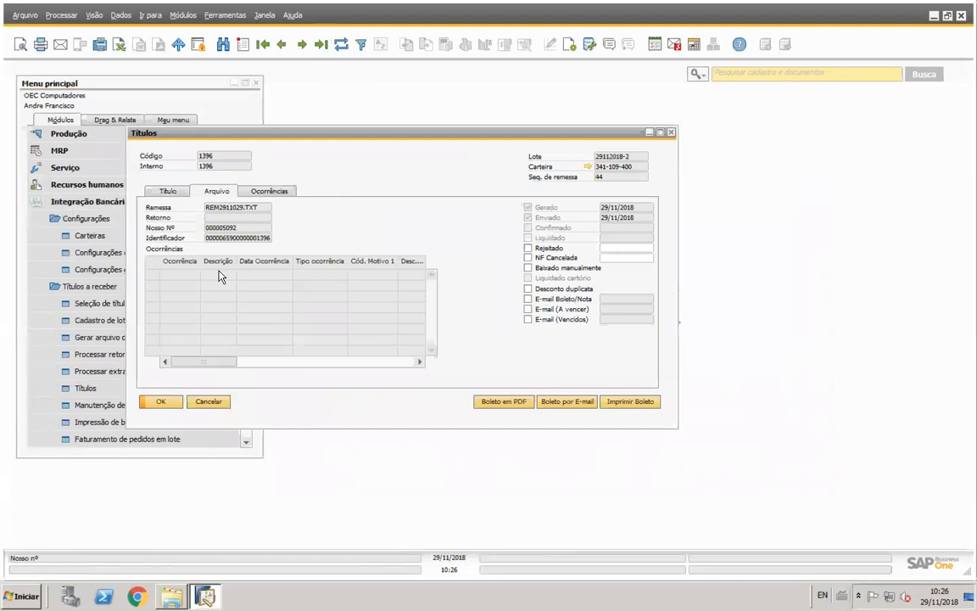
left_click(266, 193)
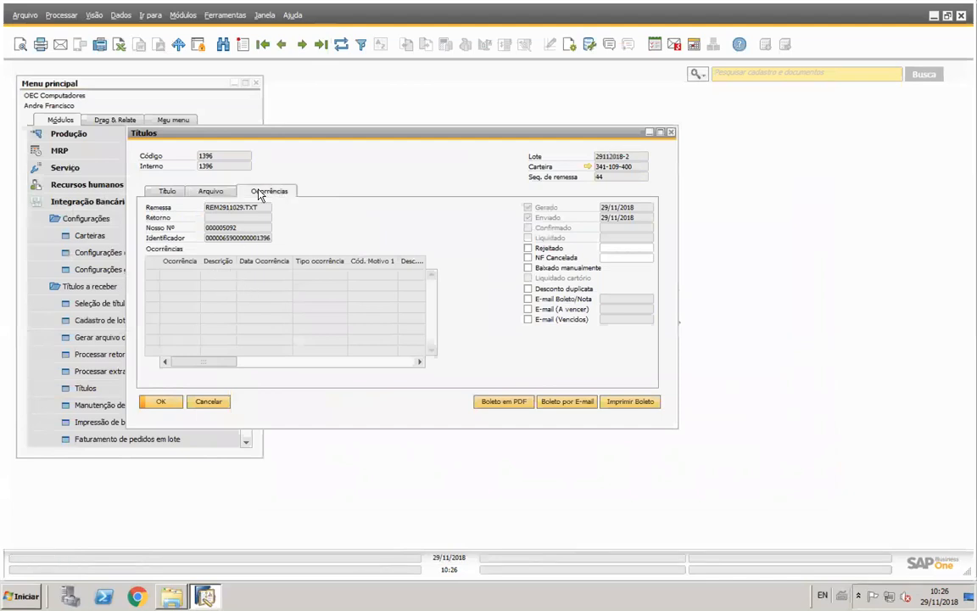
left_click(167, 193)
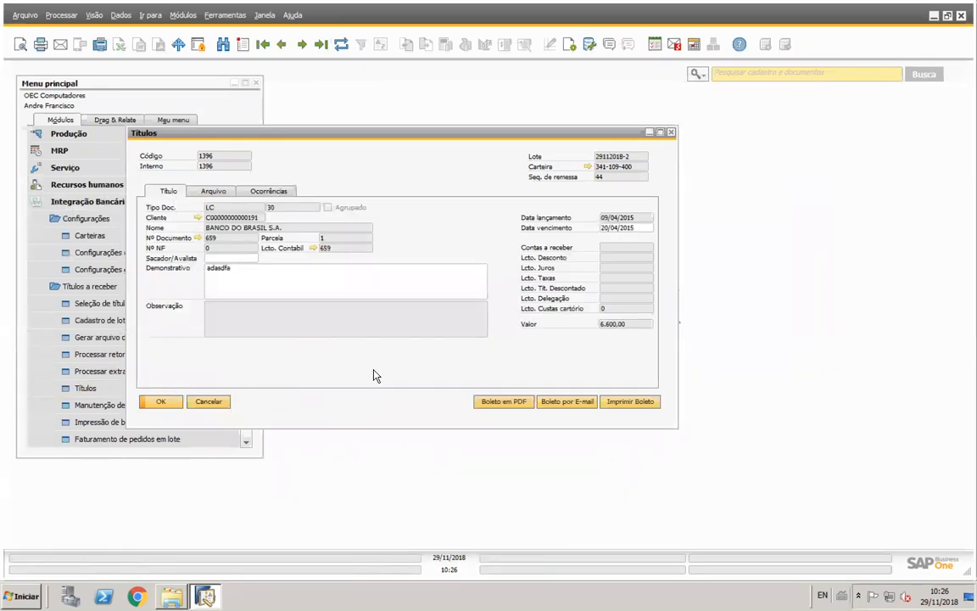
- Print the boleto of title 1396, review the whole slip down to the barcode, and close the PDF reader
left_click(625, 405)
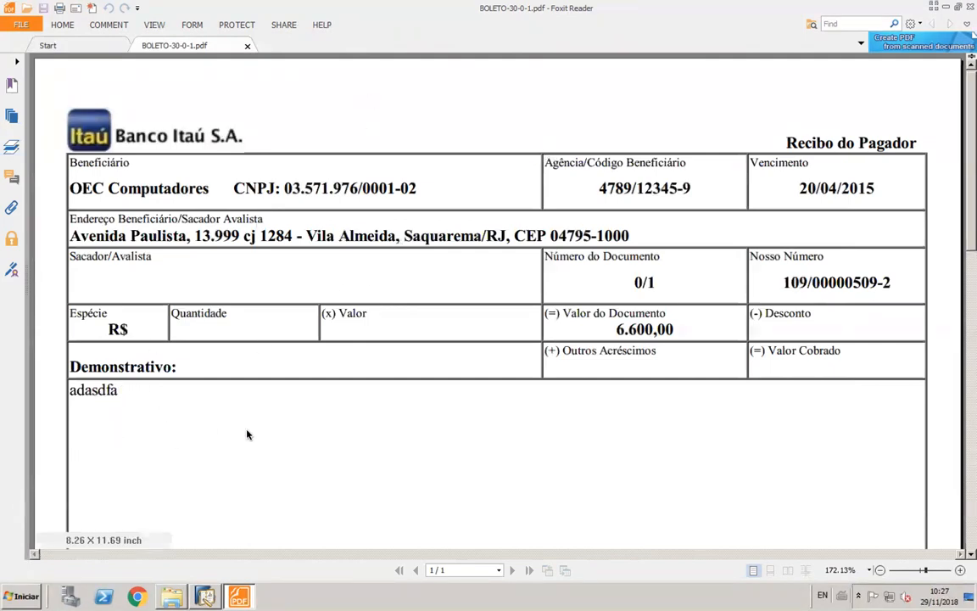
scroll(247, 434, "down", 3)
scroll(246, 434, "down", 8)
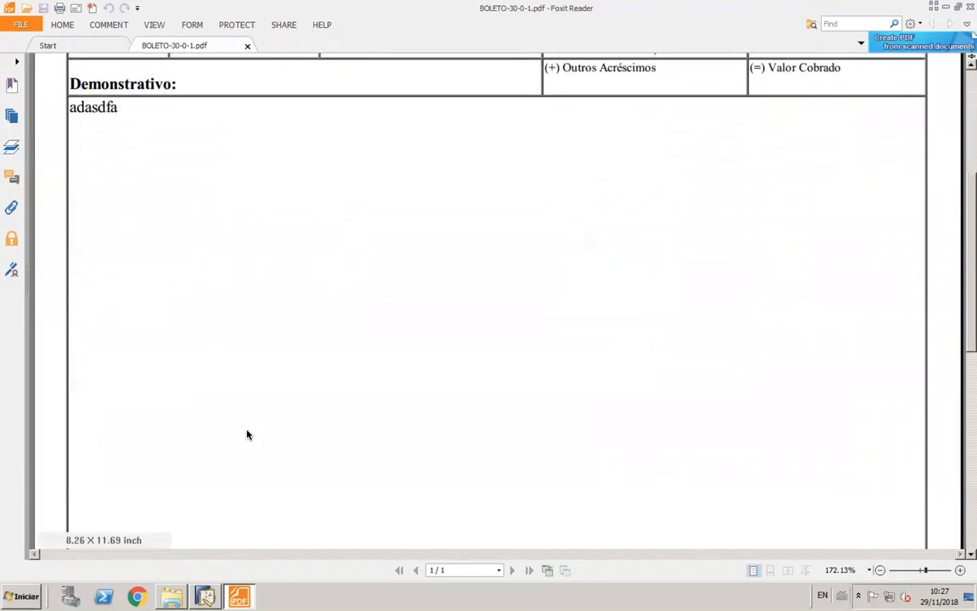
scroll(246, 434, "down", 7)
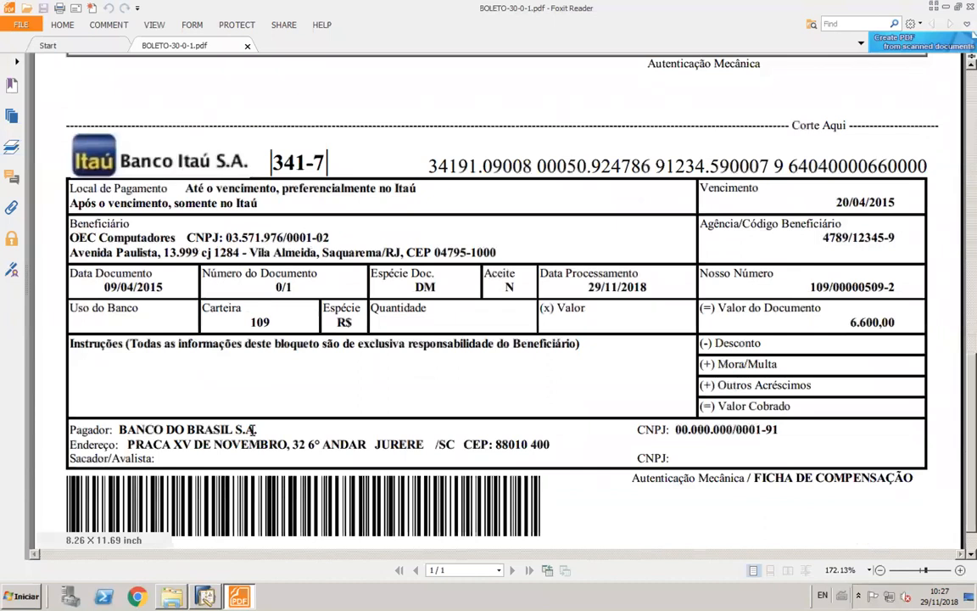
scroll(252, 429, "down", 1)
scroll(252, 430, "down", 1)
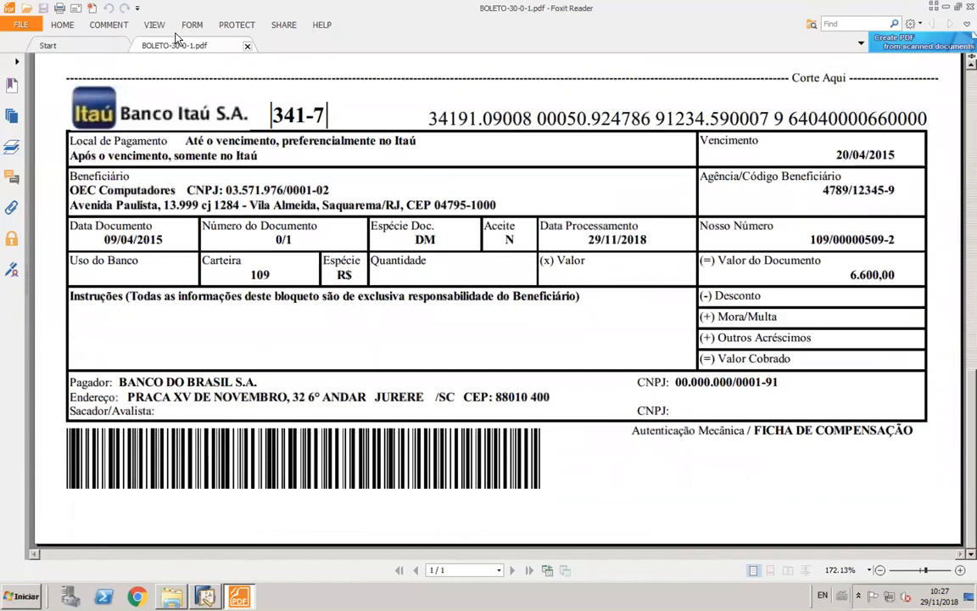
left_click(247, 48)
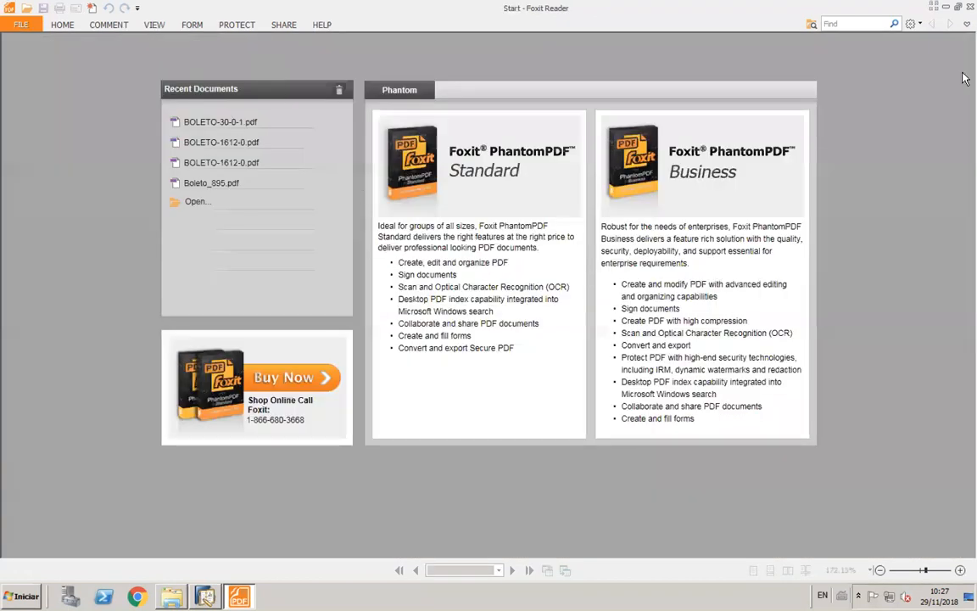
left_click(969, 8)
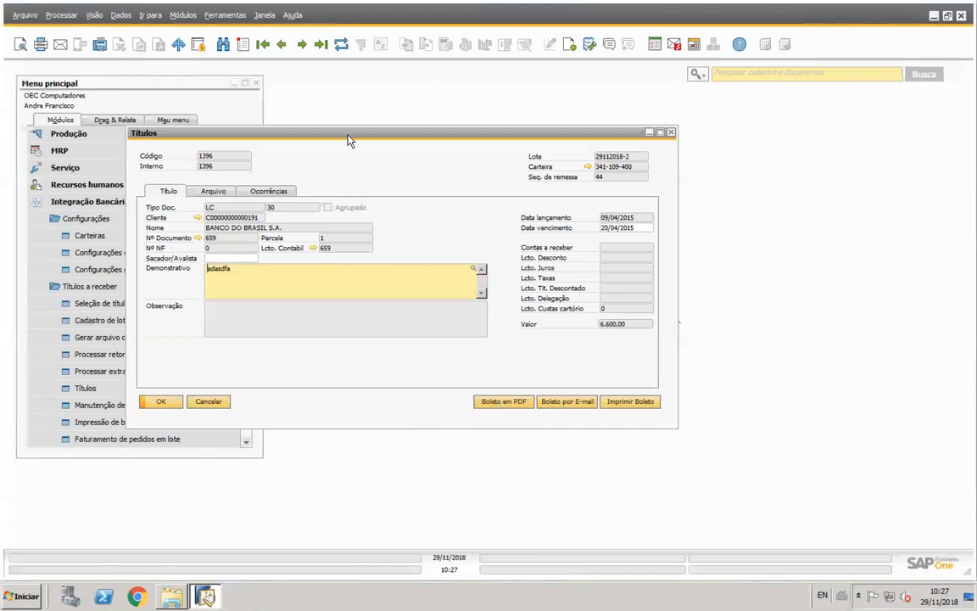
- Copy the boleto path from the configuration of wallet 341-109-400 and open C:\temp\Andre\Boleto in Windows Explorer
left_click(587, 167)
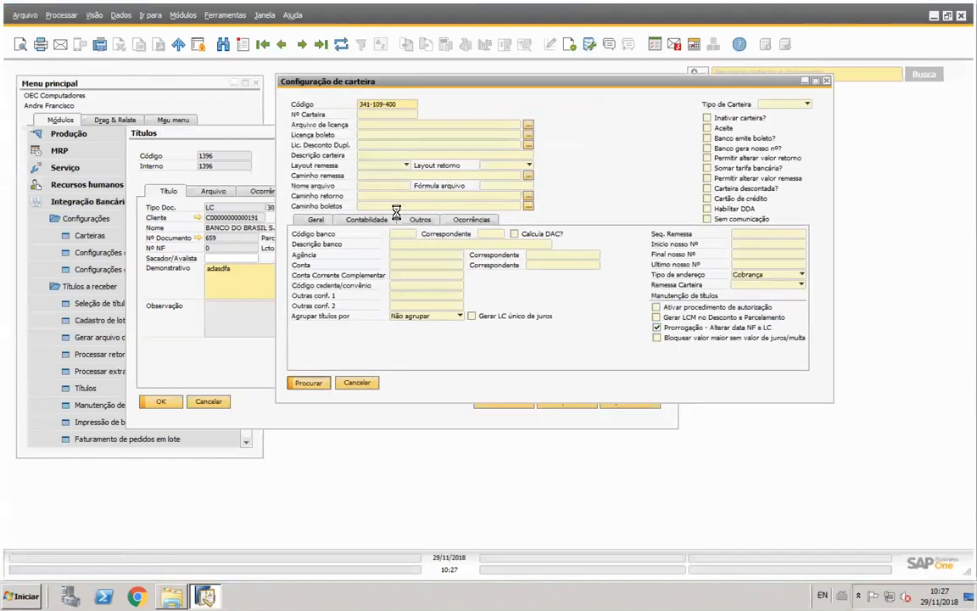
left_click(405, 208)
key("ctrl+c")
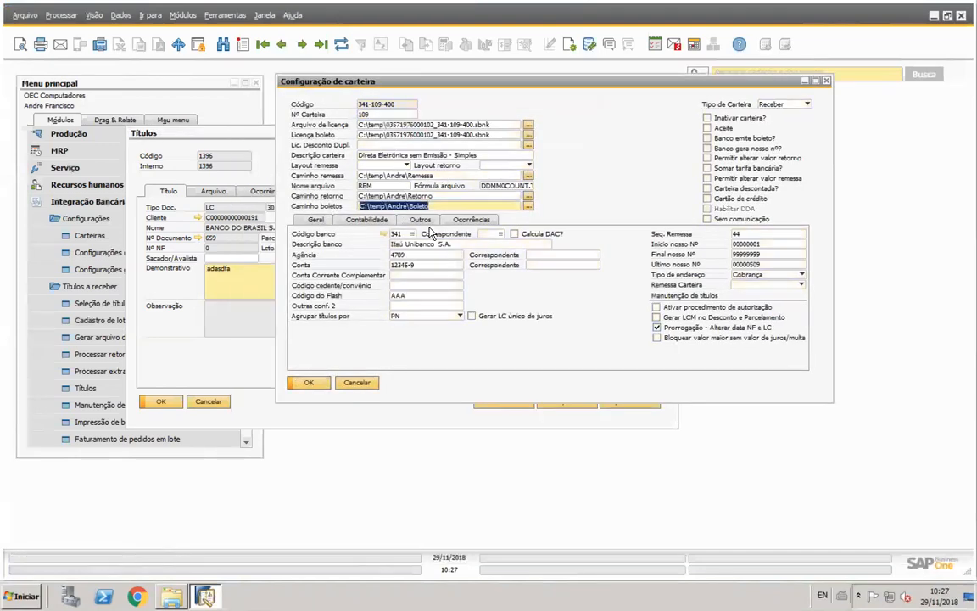
left_click(170, 598)
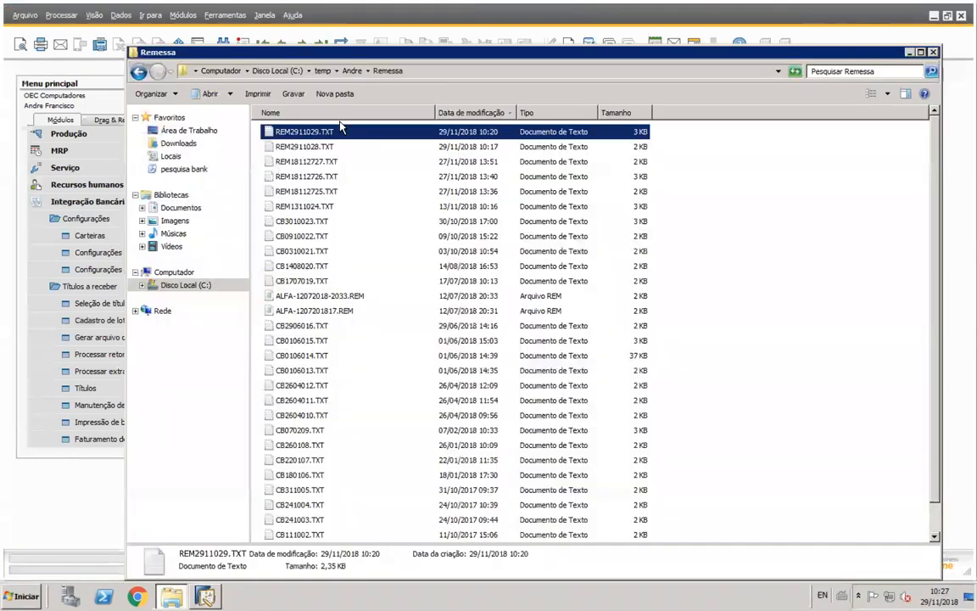
left_click(431, 72)
key("ctrl+v")
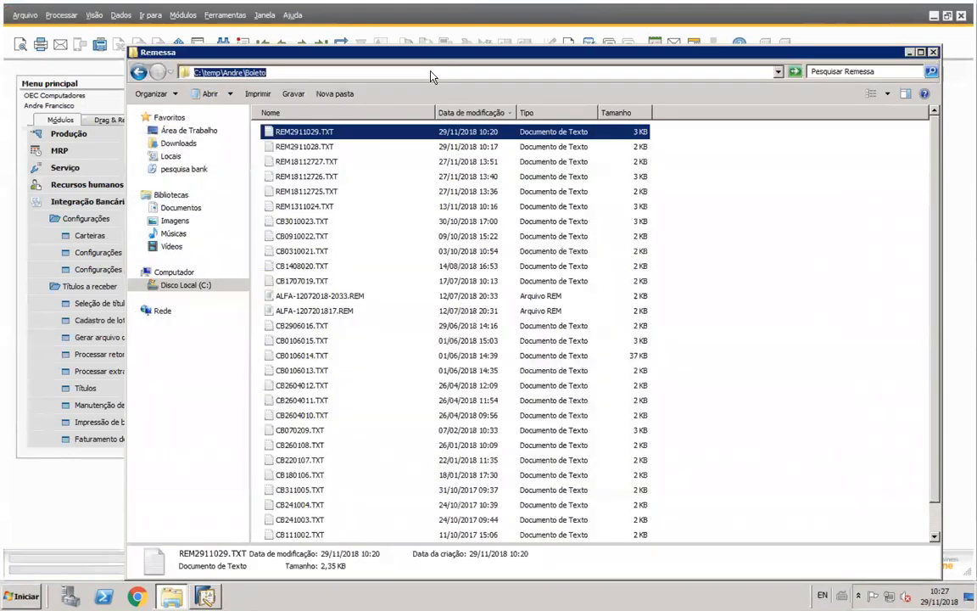
key("Return")
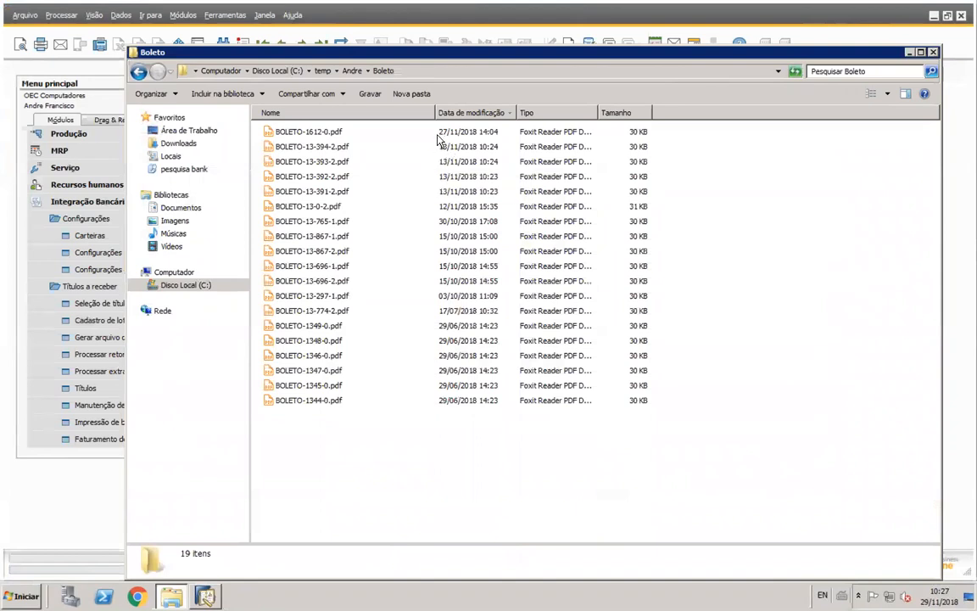
- Return to title 1396 in SAP Business One and generate its boleto as a PDF file
left_click(204, 596)
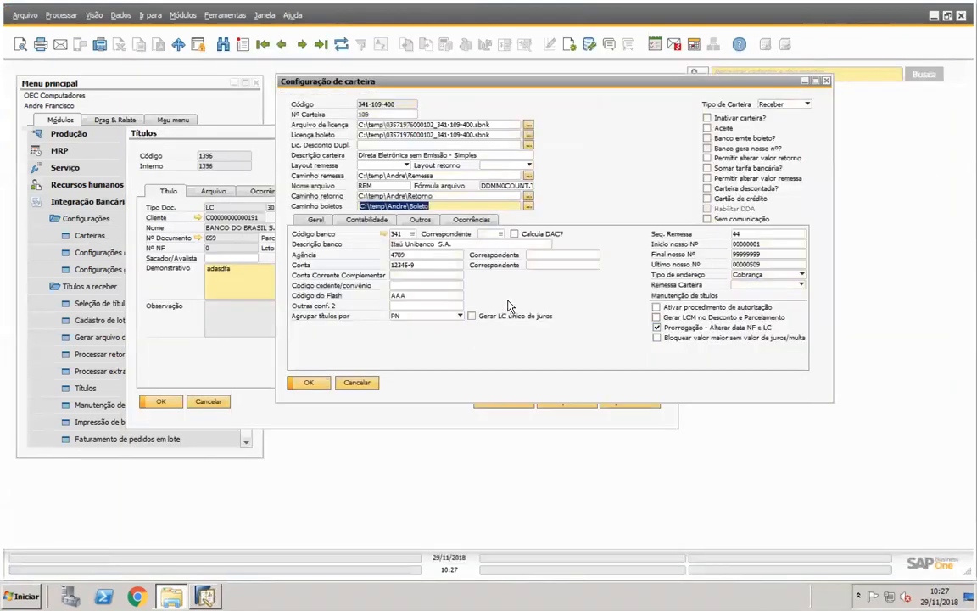
left_click(409, 361)
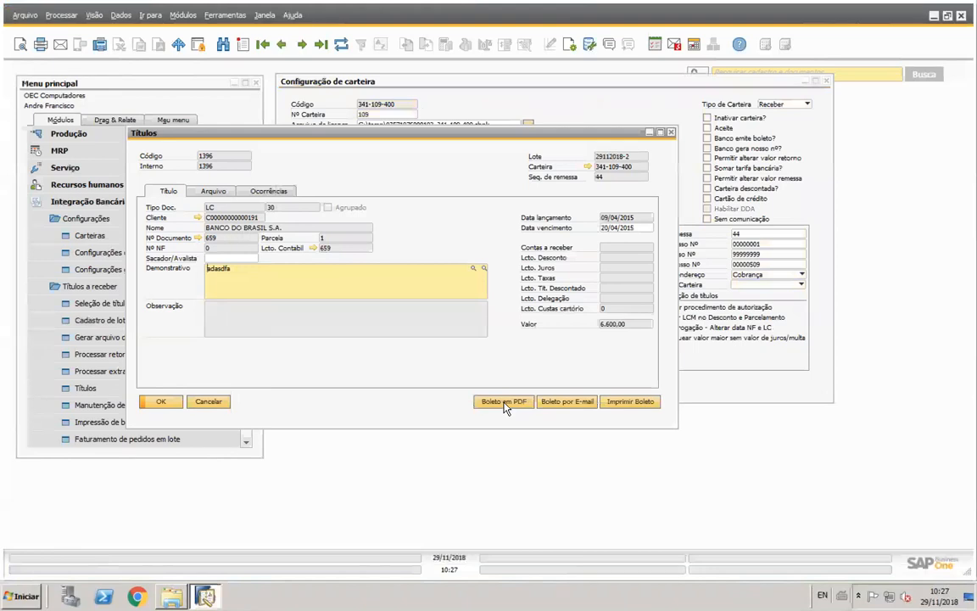
left_click(505, 405)
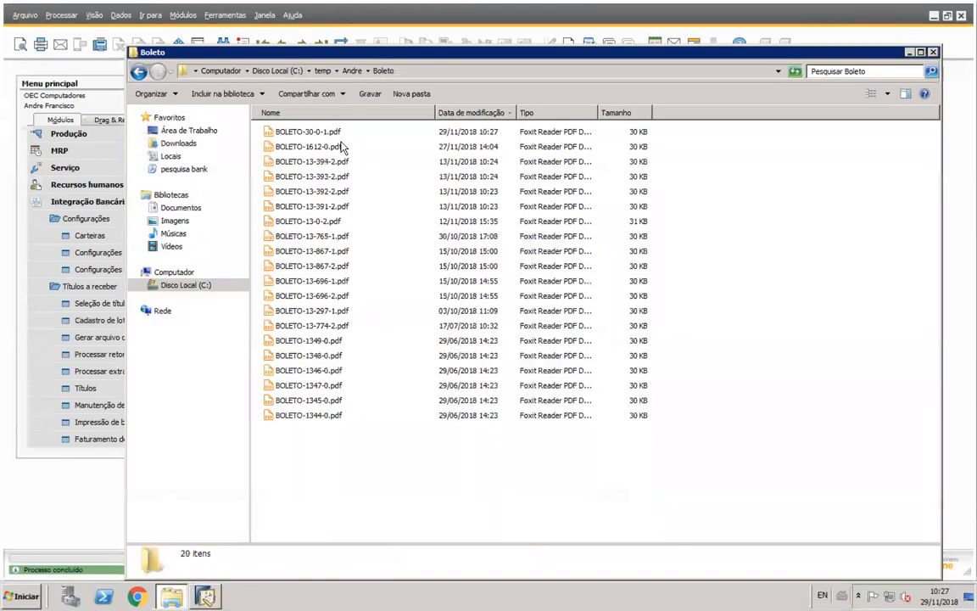
- Open BOLETO-30-0-1.pdf from the Boleto folder, review the slip, and return to title 1396, moving its window clear of the main menu
left_click(296, 132)
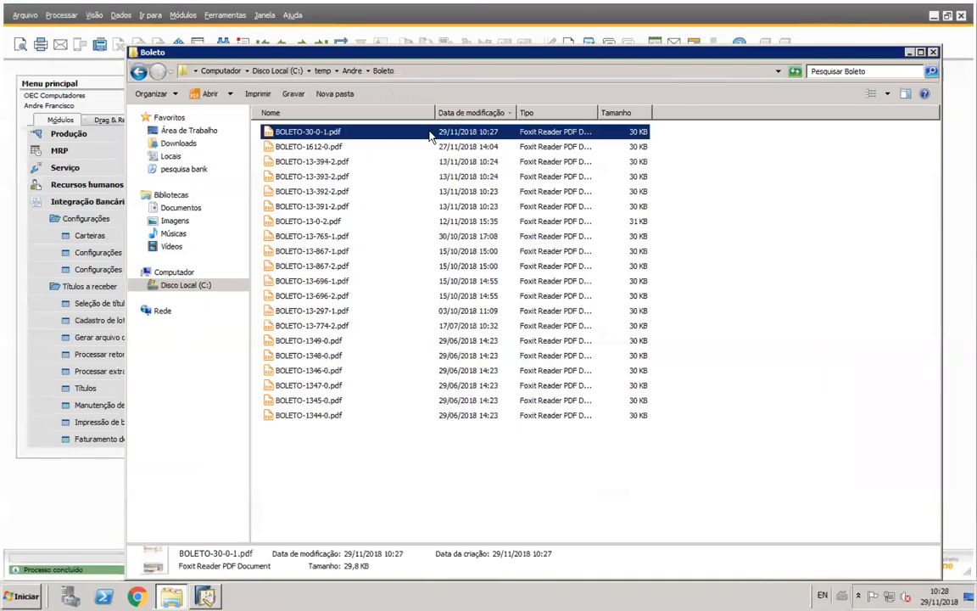
double_click(316, 134)
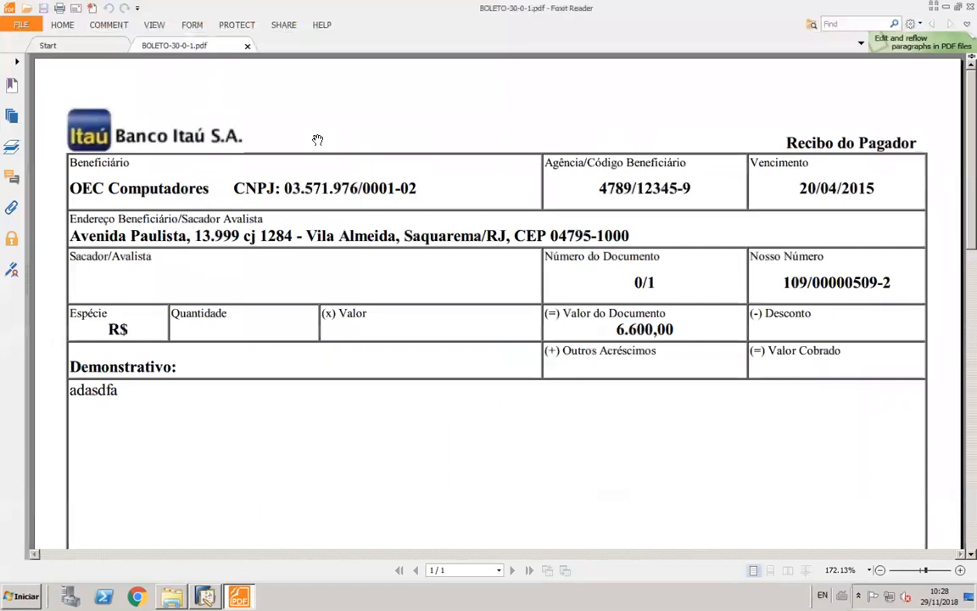
scroll(377, 225, "down", 2)
scroll(378, 287, "down", 6)
scroll(380, 287, "down", 6)
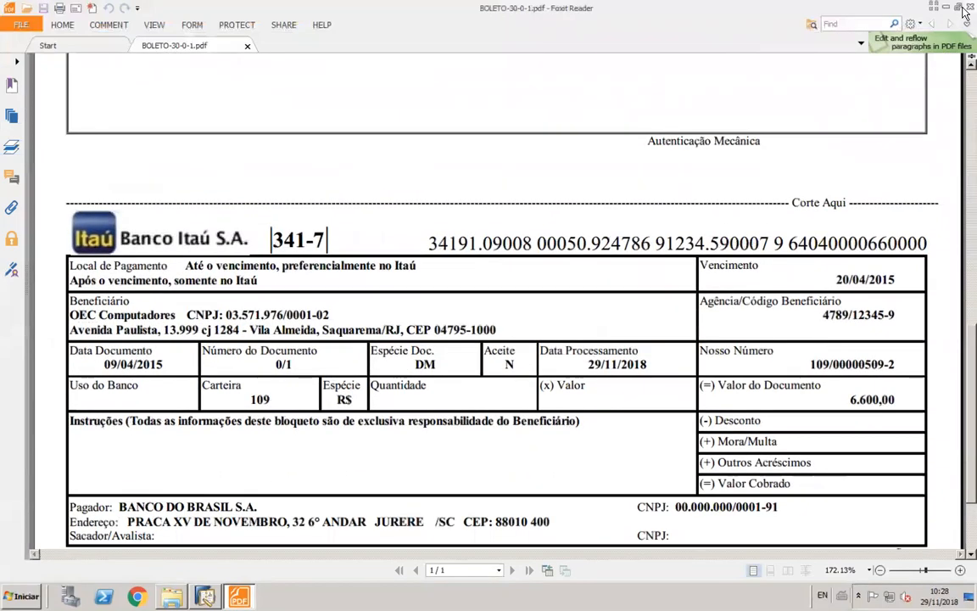
left_click(964, 9)
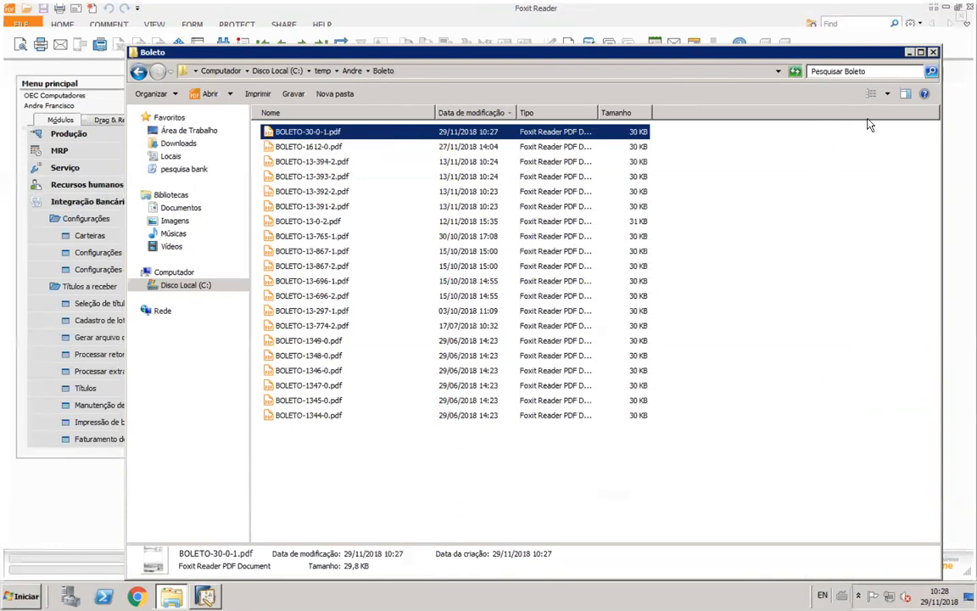
left_click(909, 53)
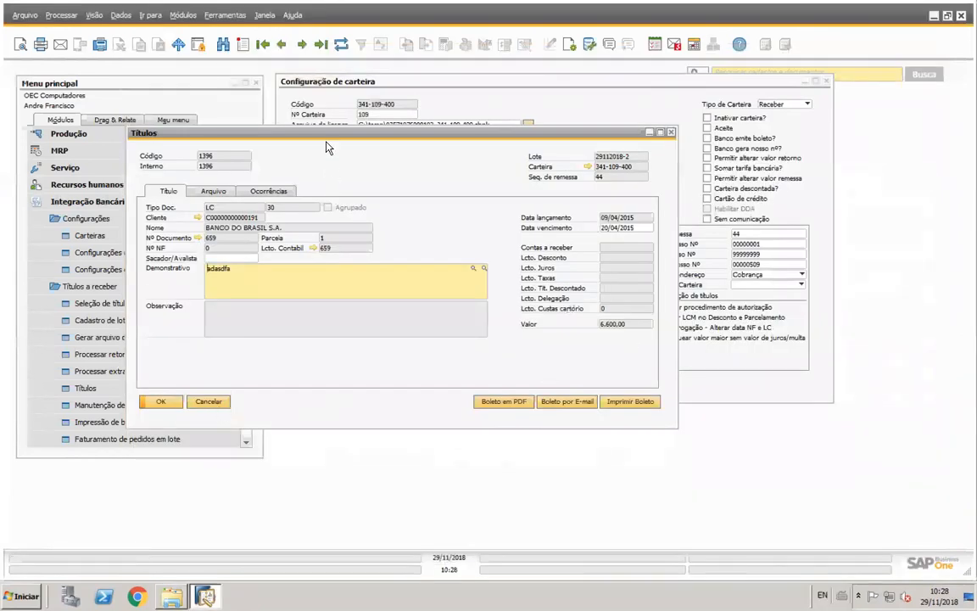
left_click_drag(336, 141, 510, 148)
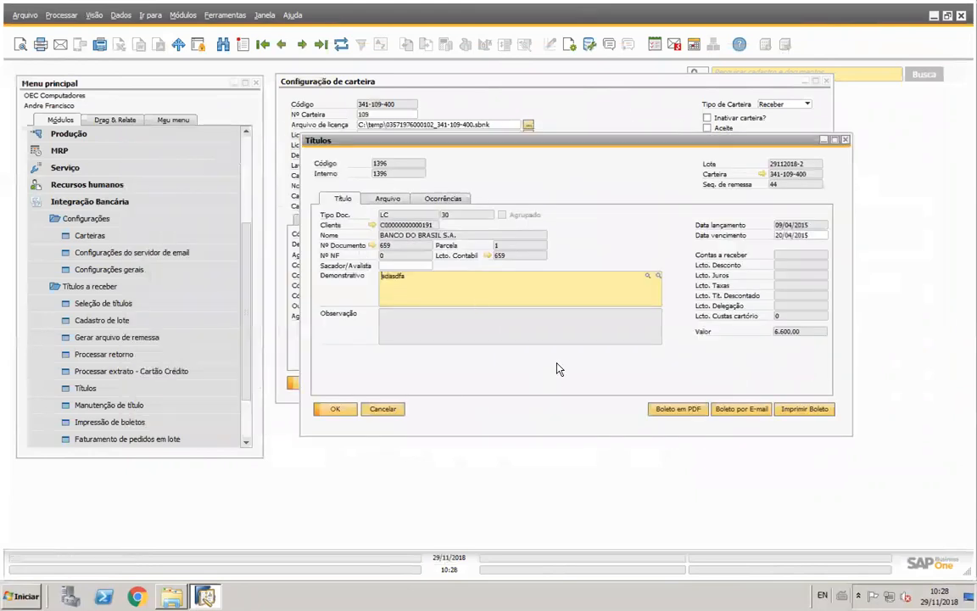
- List all titles without filters in Impressão de boletos, and close that window together with title 1396 and the wallet configuration
left_click(121, 424)
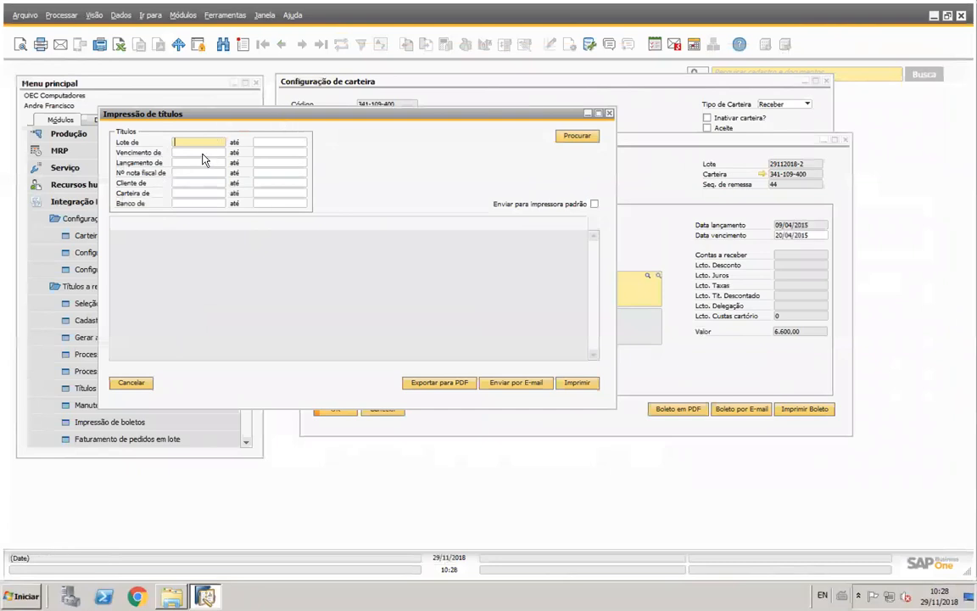
left_click(579, 137)
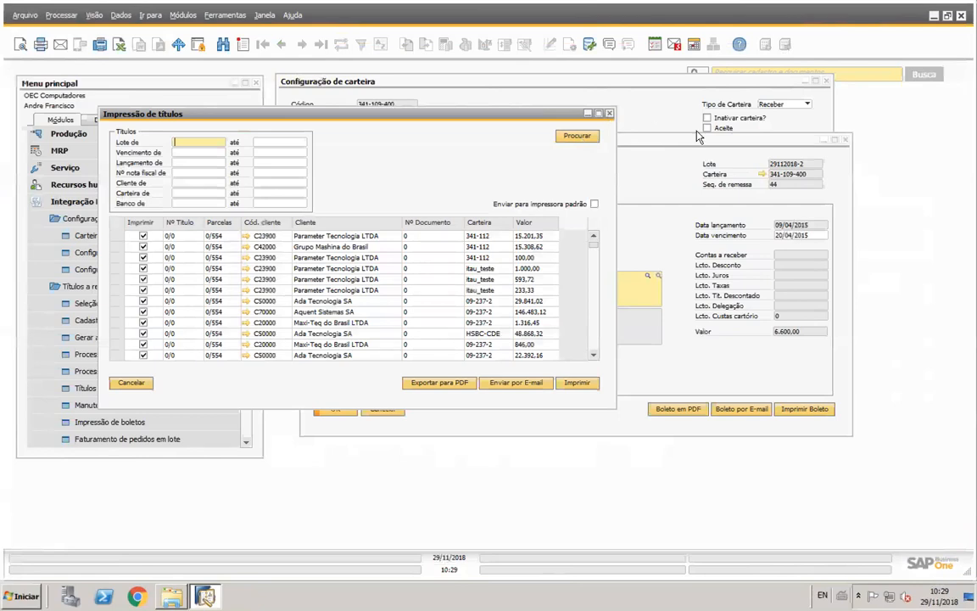
left_click(610, 115)
key("Escape")
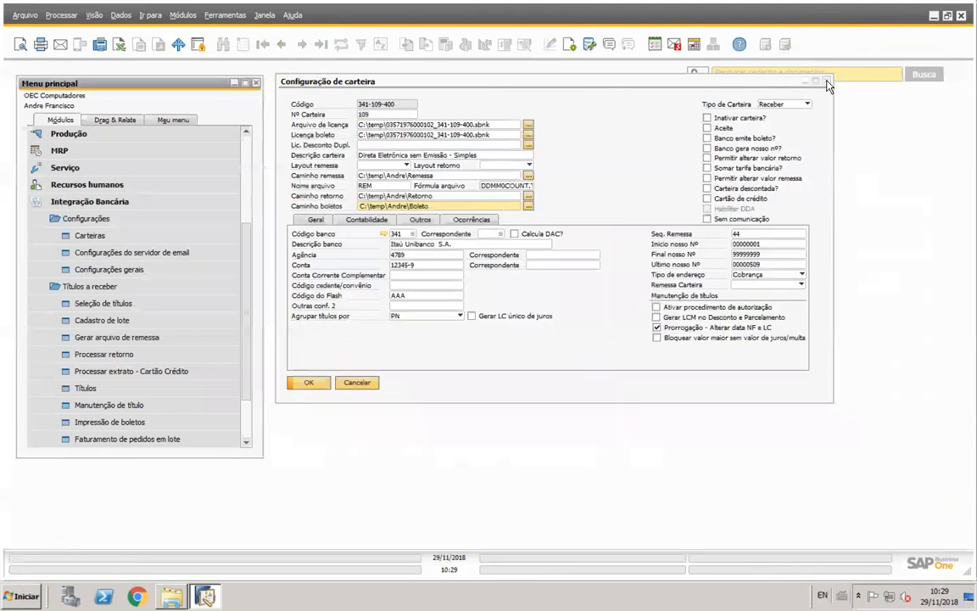
left_click(826, 81)
- Open the last receivable title record and copy its lot number
left_click(248, 444)
left_click(249, 444)
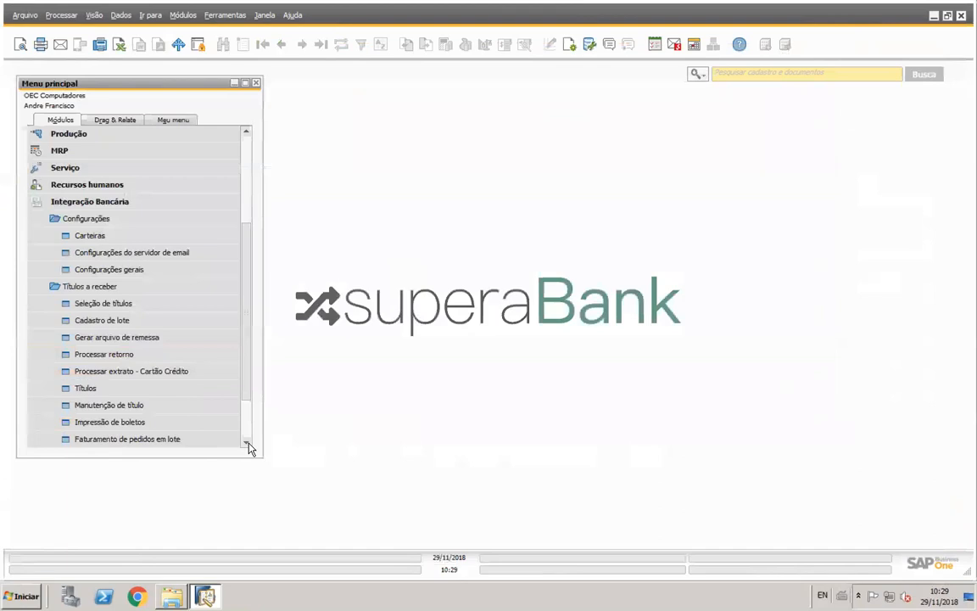
left_click(248, 443)
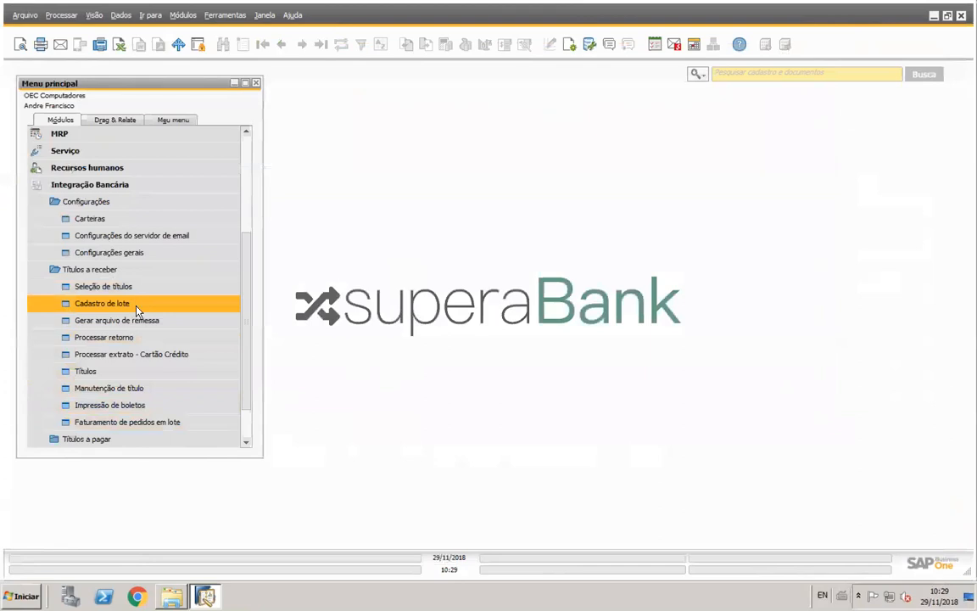
left_click(120, 371)
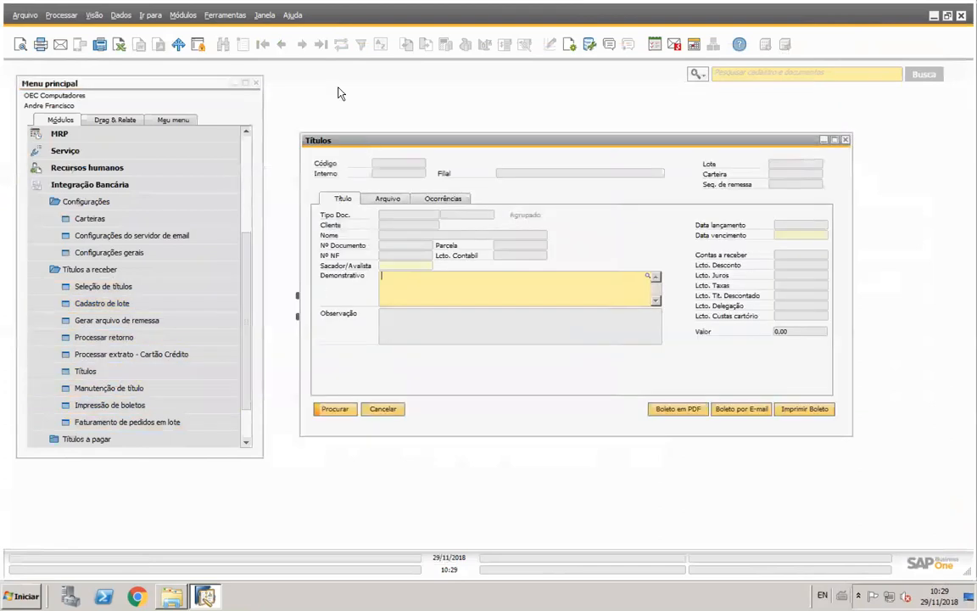
left_click(322, 46)
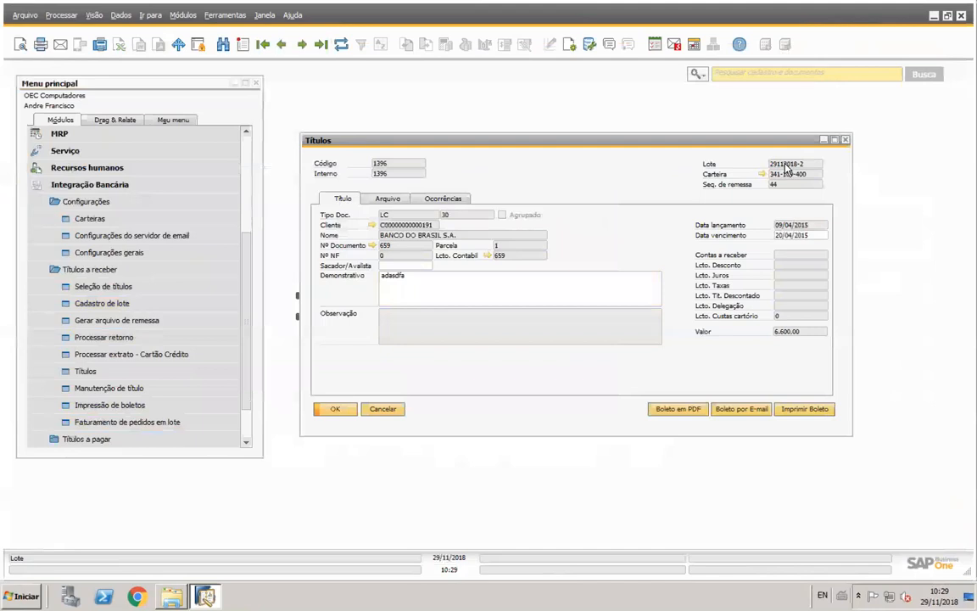
right_click(786, 168)
left_click(820, 179)
- Open Impressão de boletos and set the starting lot of the title filter to 29112018-2
left_click(141, 406)
left_click(199, 142)
key("Tab")
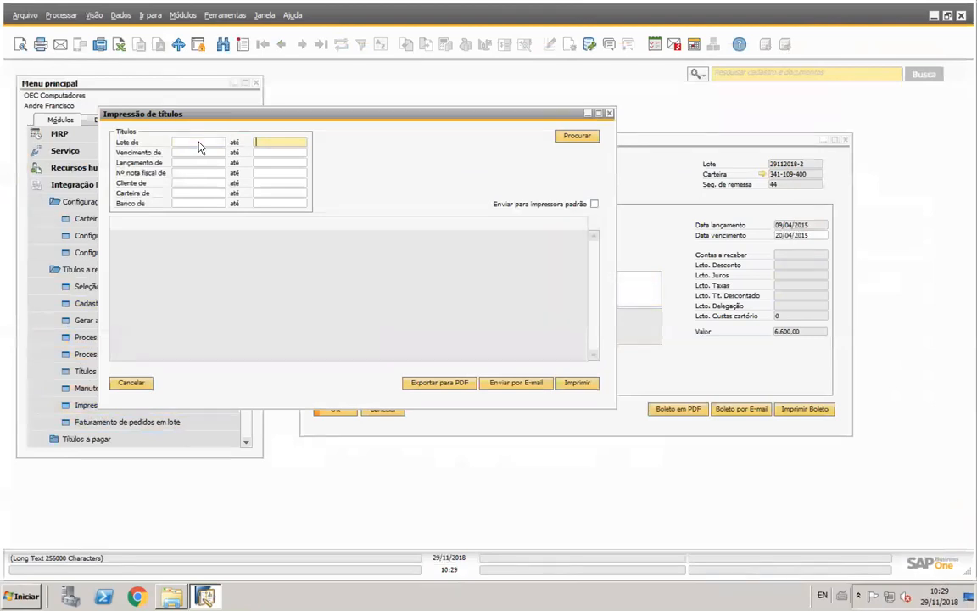
left_click(199, 141)
type("29112018-2")
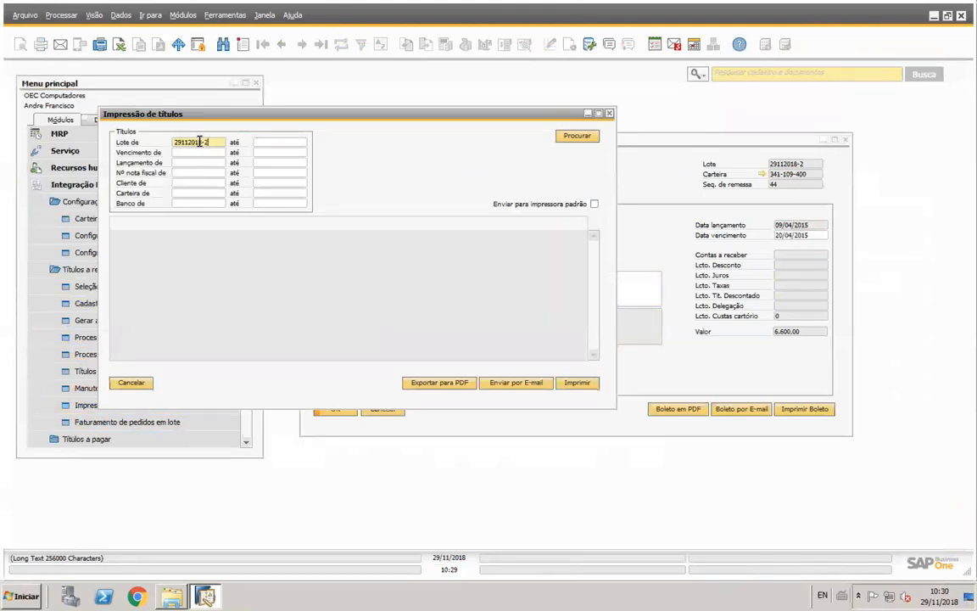
key("Tab")
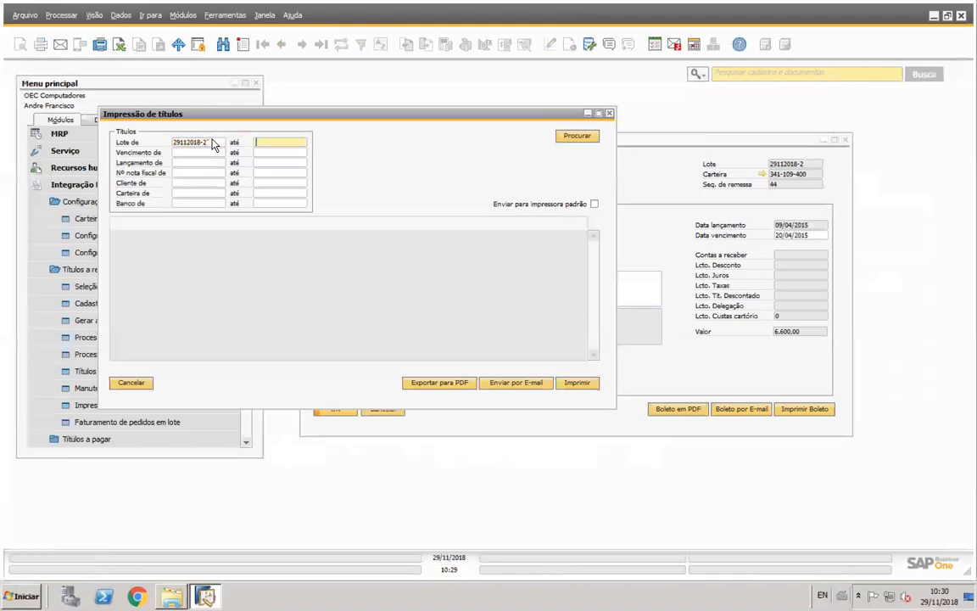
- Set the ending lot to 29112018-2 as well, search for the matching boletos, and close the printing and title windows
double_click(216, 144)
key("ctrl+c")
key("Tab")
key("ctrl+v")
key("Tab")
left_click(563, 139)
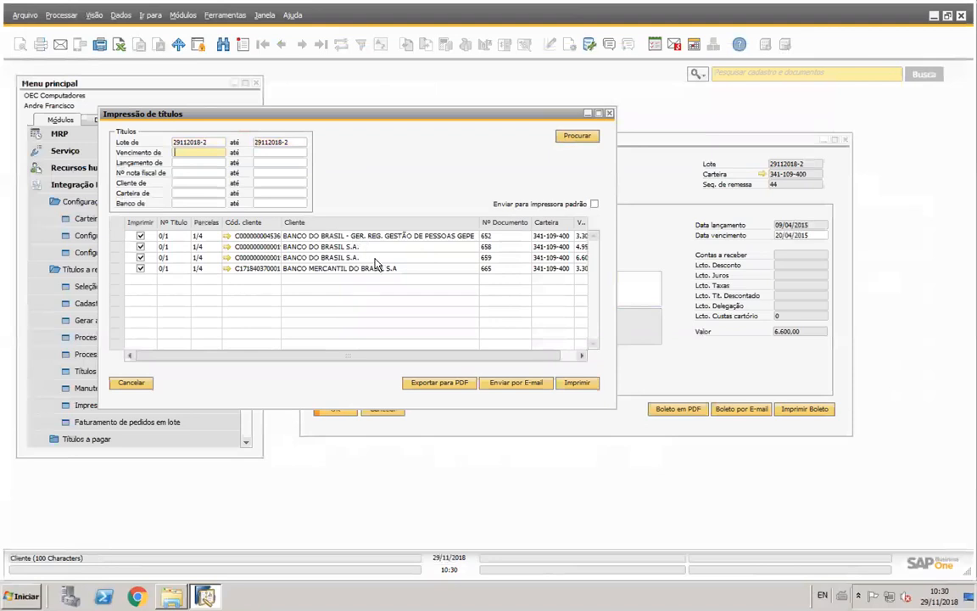
left_click(610, 114)
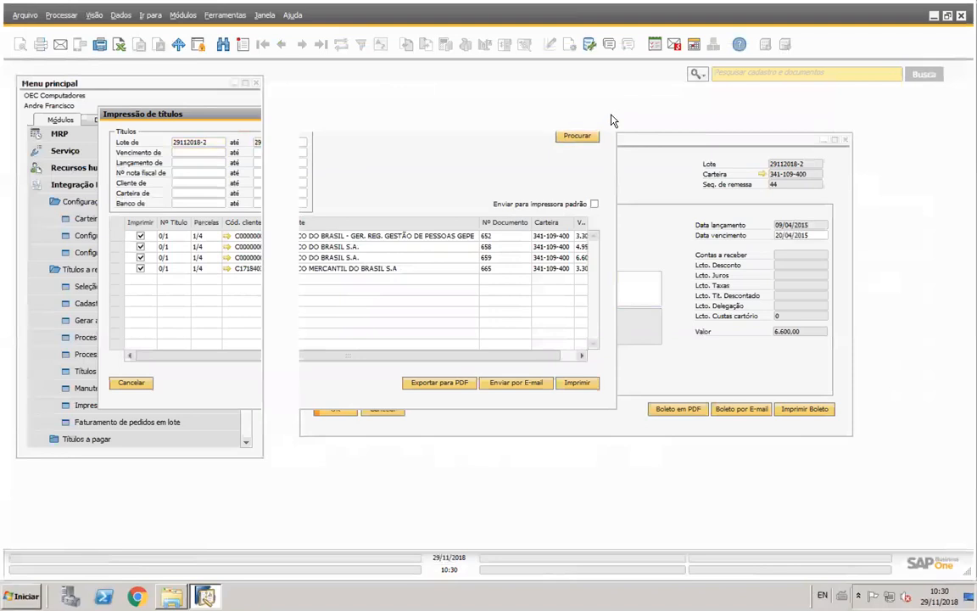
left_click(848, 138)
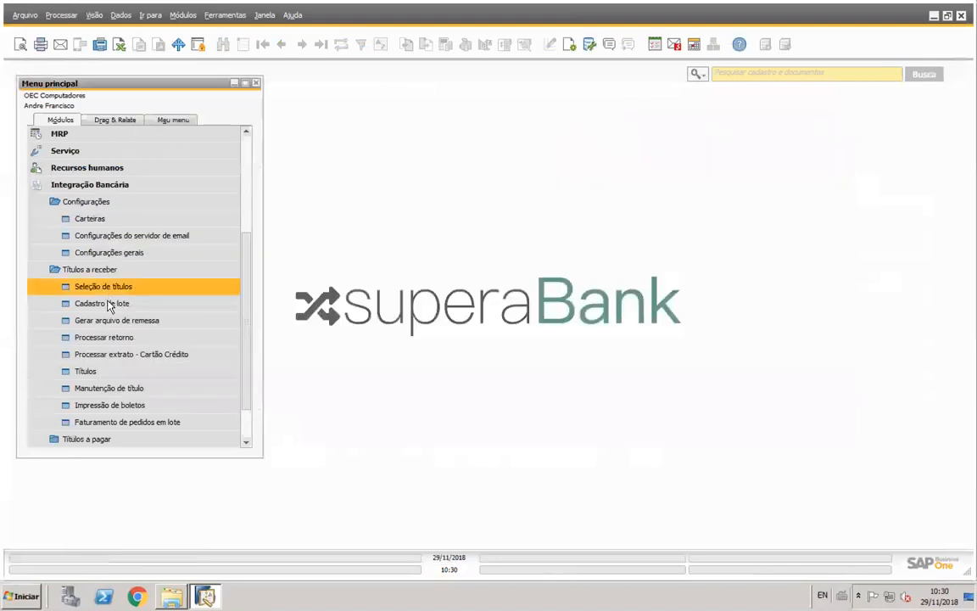
- Collapse Títulos a receber in the module tree and open Seleção de títulos under Títulos a pagar
left_click(119, 272)
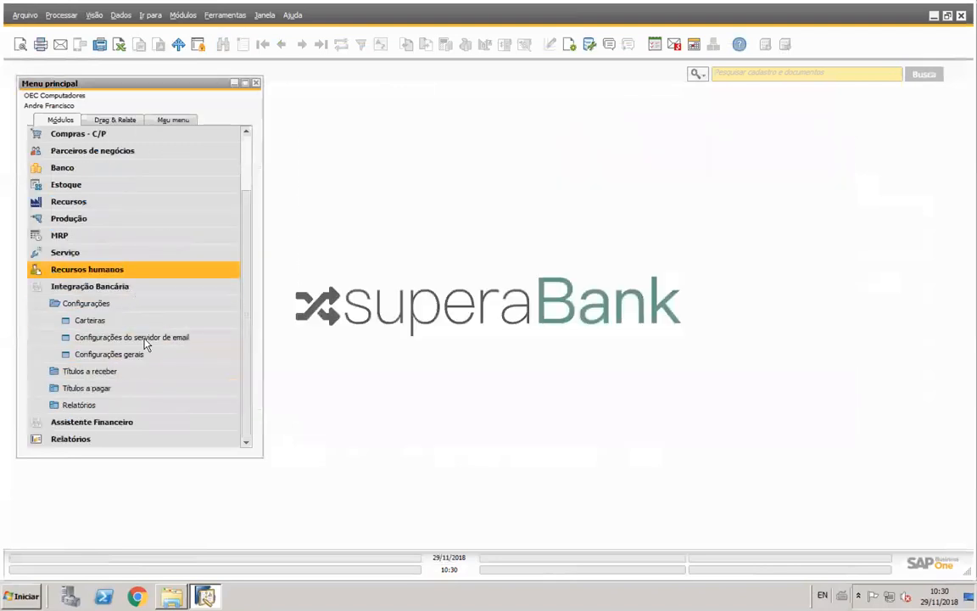
left_click(140, 395)
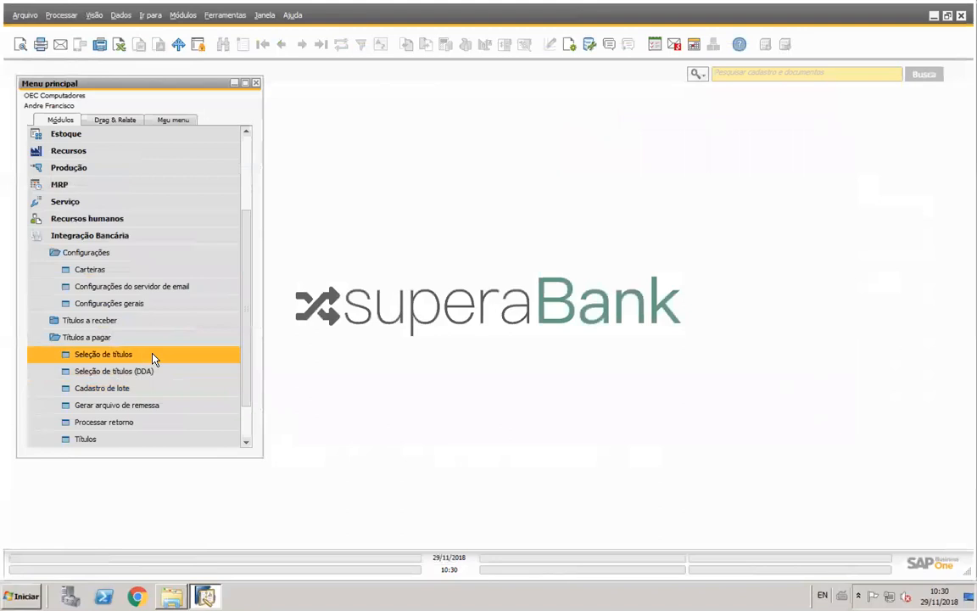
left_click(152, 356)
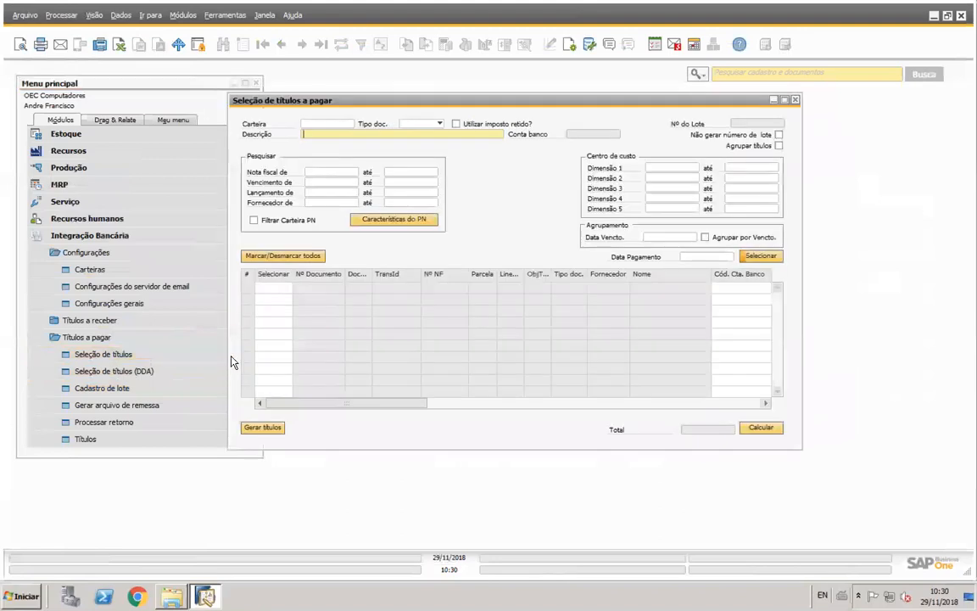
- Choose wallet 341-ALL for the payable titles selection, list its titles without other filters, and maximize the window
left_click(314, 124)
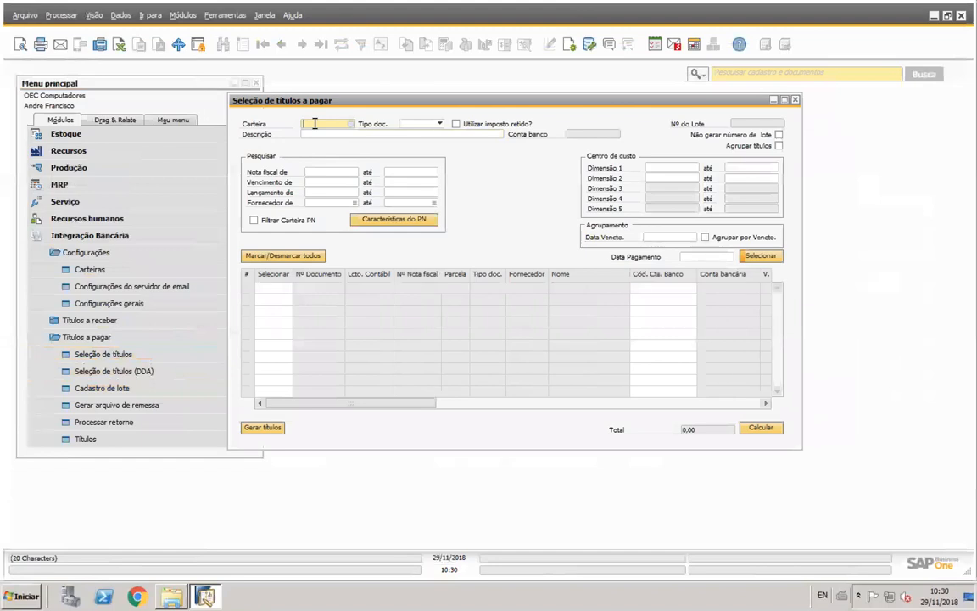
type("34")
key("Tab")
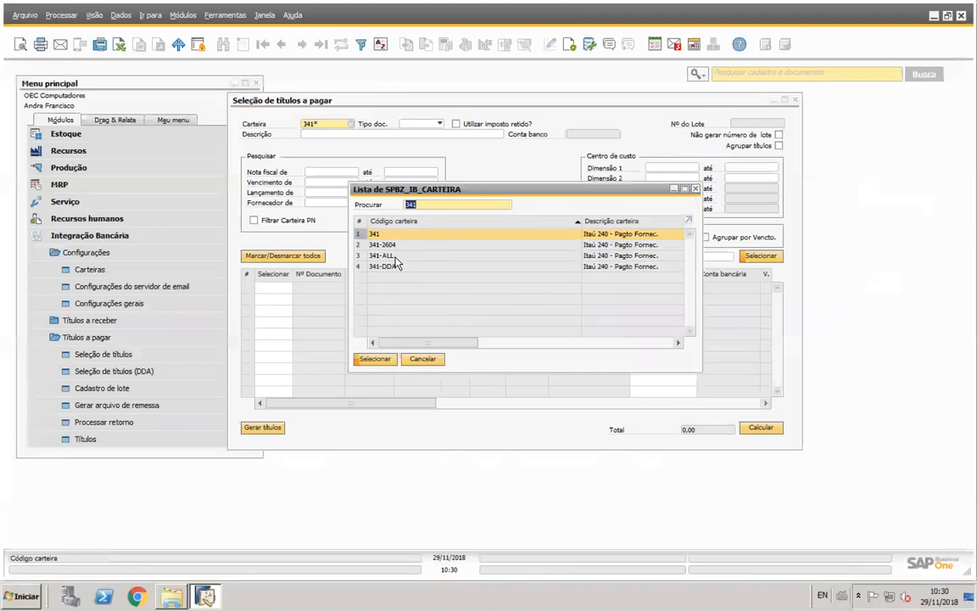
left_click(387, 257)
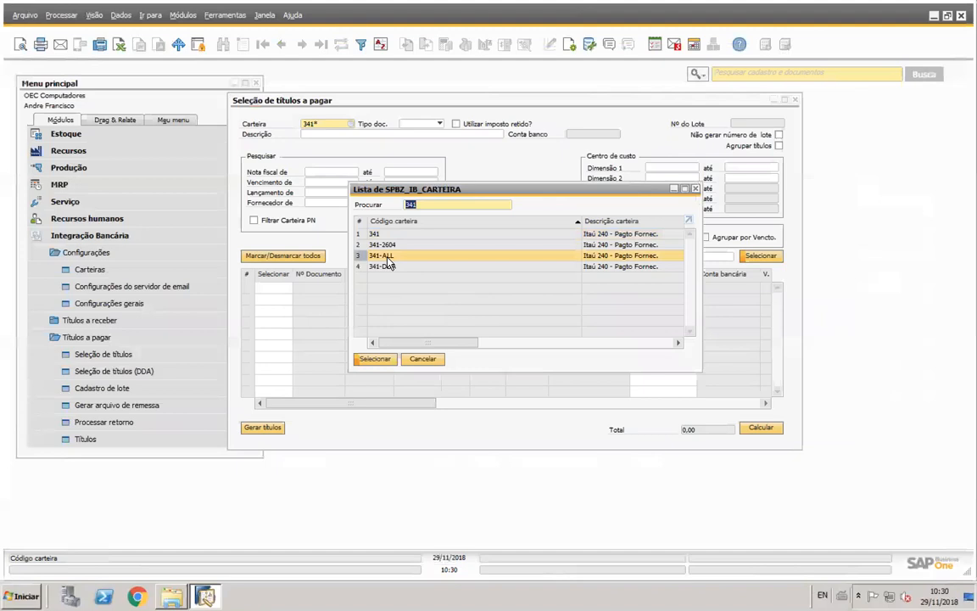
double_click(387, 257)
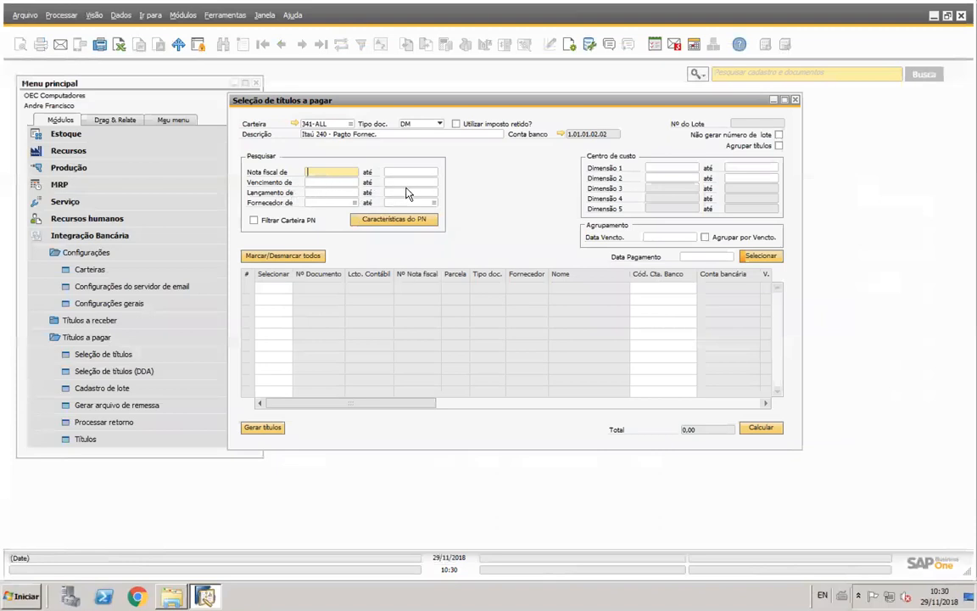
left_click(753, 261)
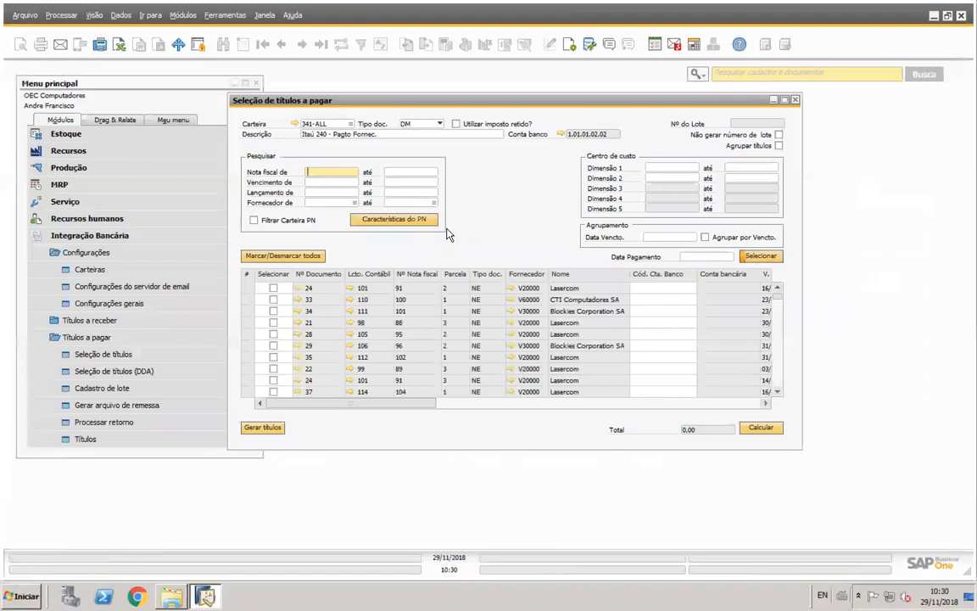
double_click(442, 102)
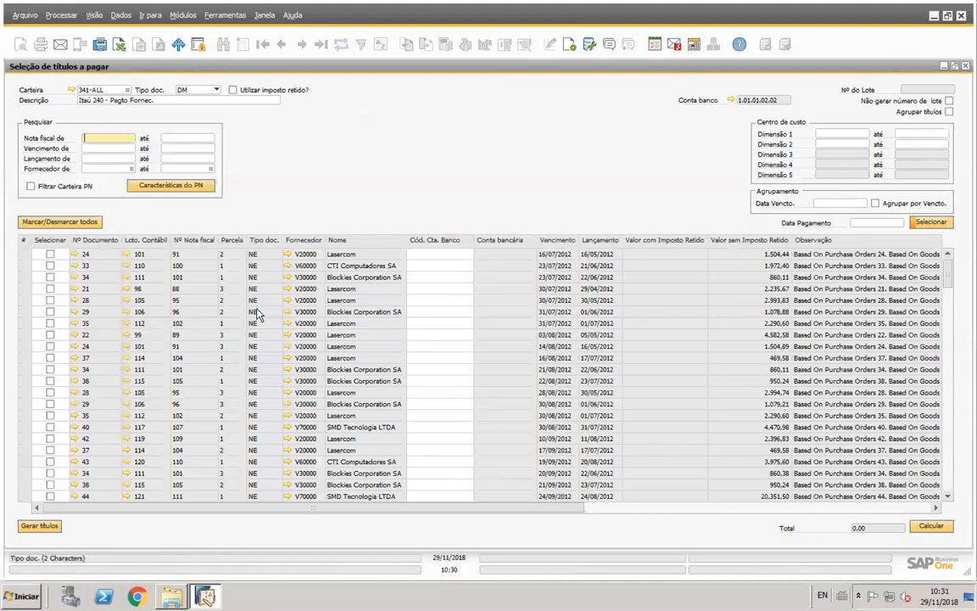
- Review the payable titles of wallet 341-ALL through the later due dates and return to the start of the list
scroll(260, 334, "down", 2)
scroll(265, 400, "down", 10)
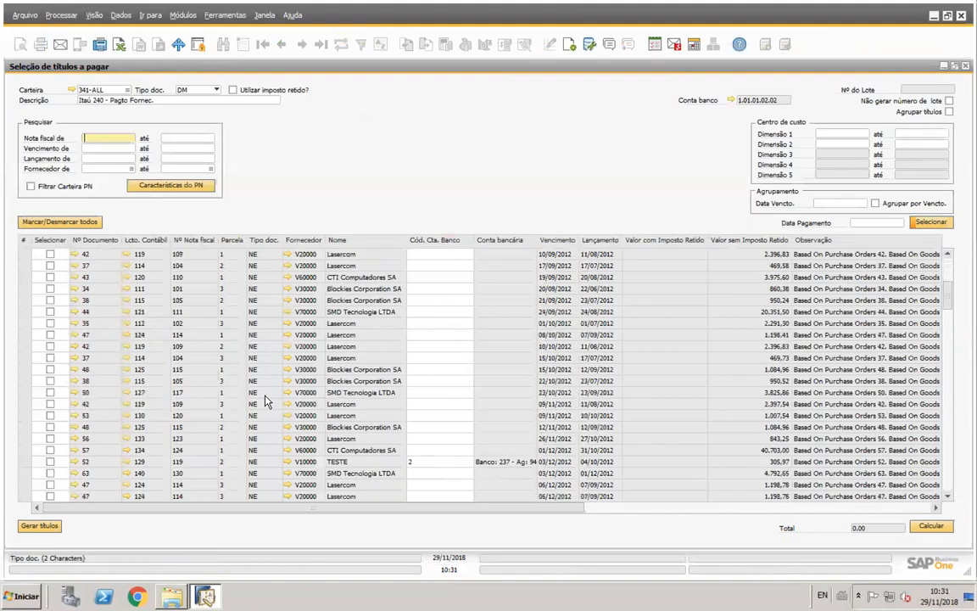
scroll(265, 400, "down", 10)
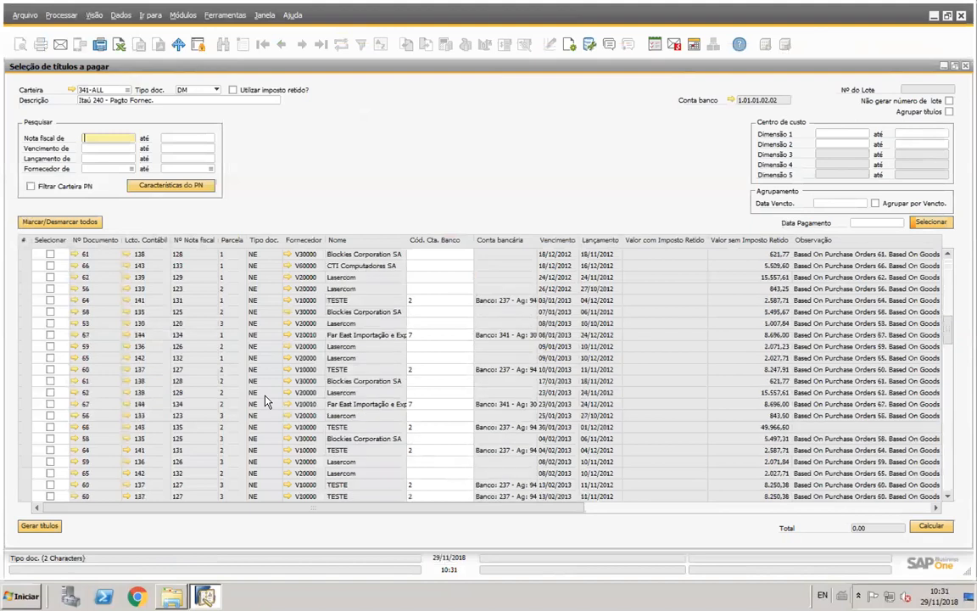
scroll(264, 400, "down", 6)
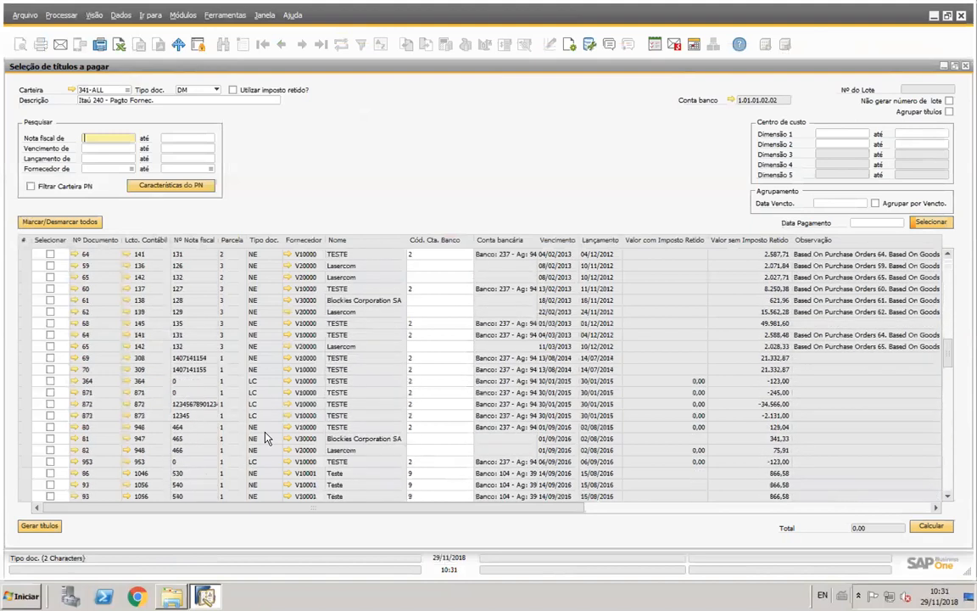
scroll(264, 437, "down", 8)
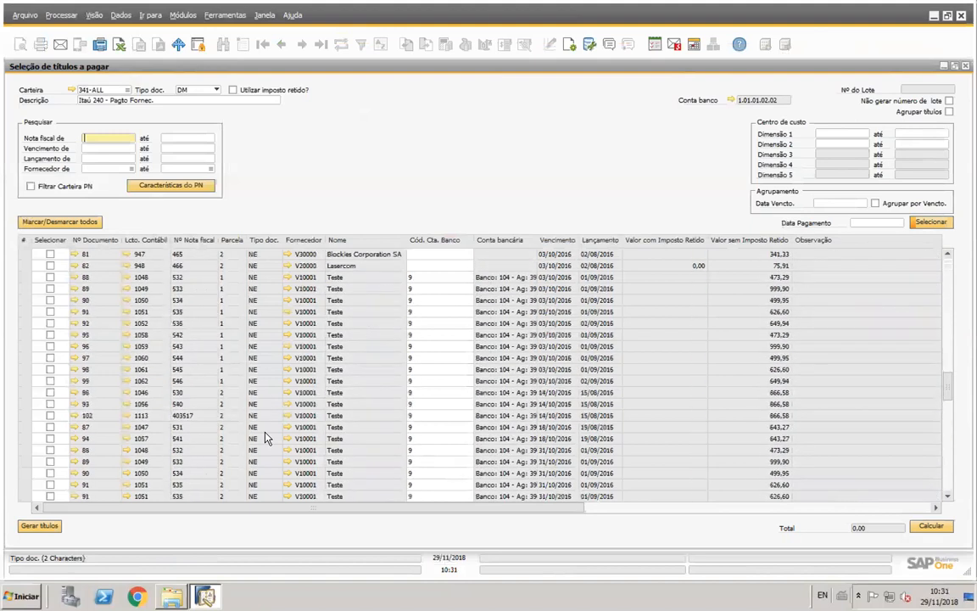
scroll(265, 438, "down", 8)
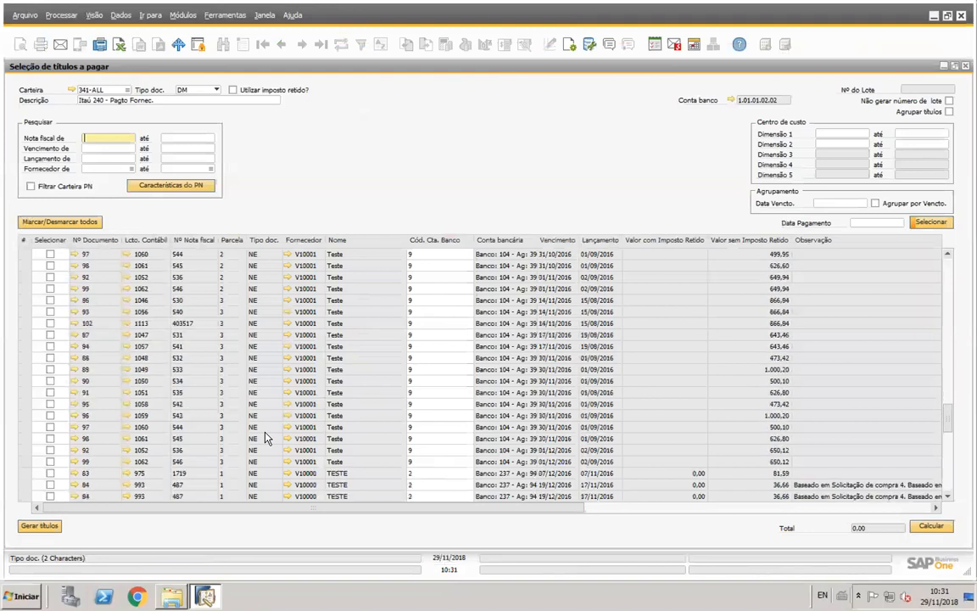
scroll(266, 436, "down", 5)
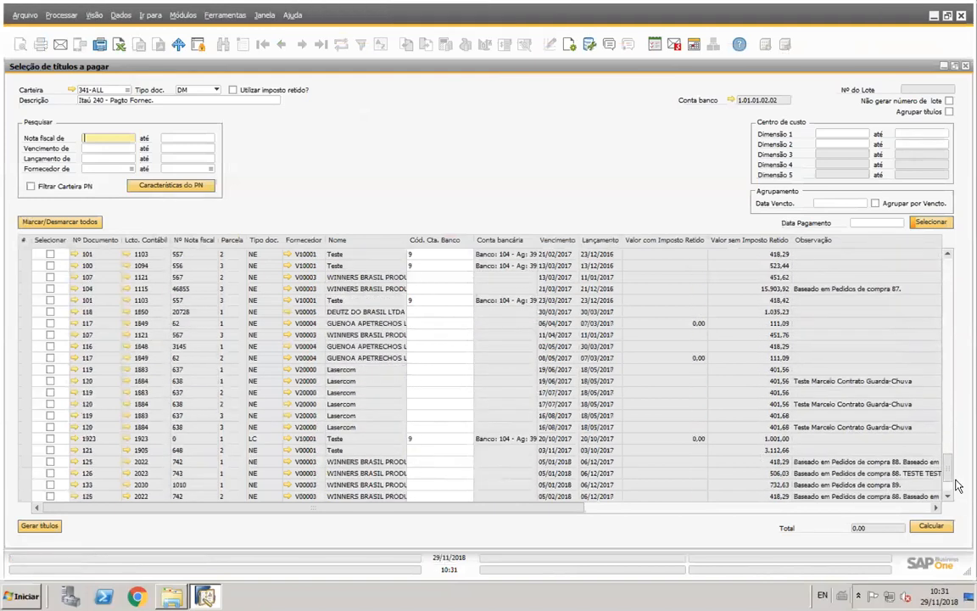
left_click_drag(949, 469, 950, 257)
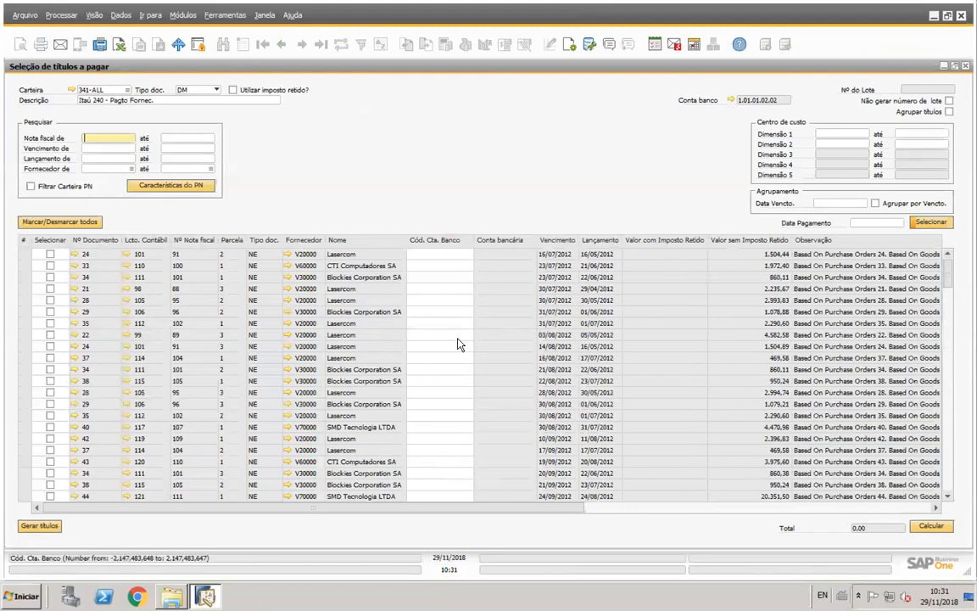
- Examine the payment method options for the payable title of document 34, keeping IPTU selected
left_click_drag(418, 510, 700, 536)
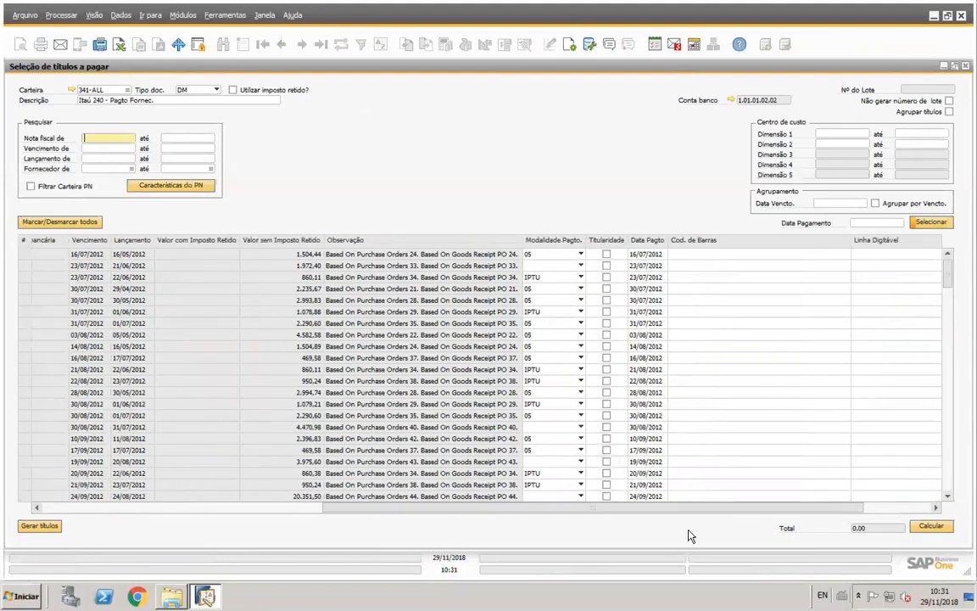
left_click(543, 282)
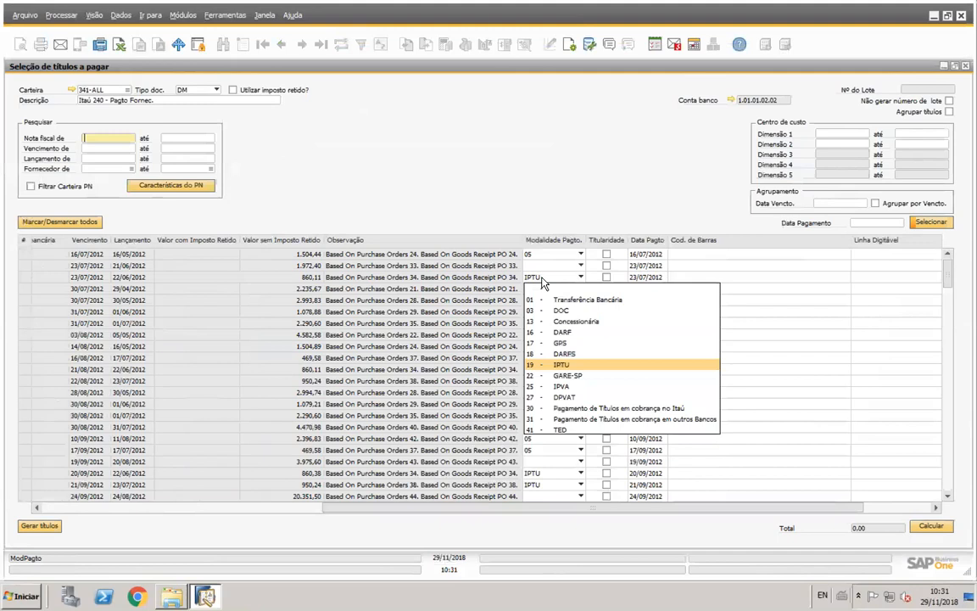
key("Return")
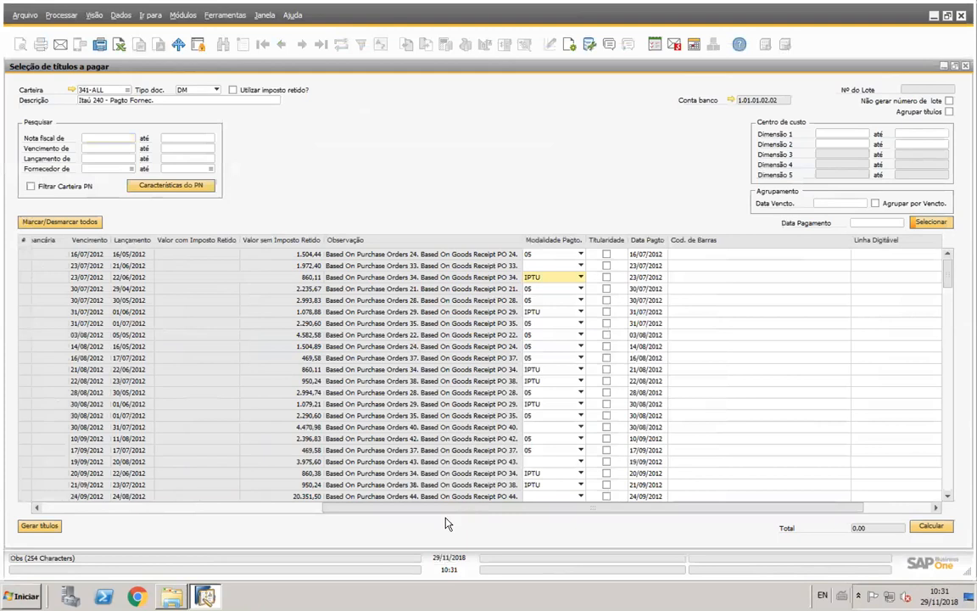
- Look up the supplier bank accounts available for the TESTE title of document 52, and close the list without changing the account code
left_click_drag(436, 508, 264, 441)
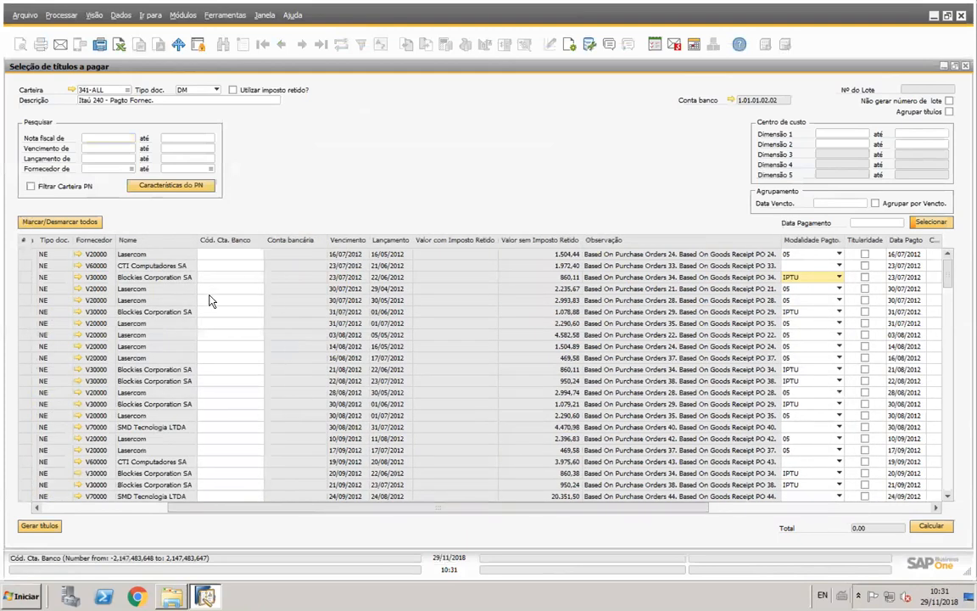
left_click(219, 299)
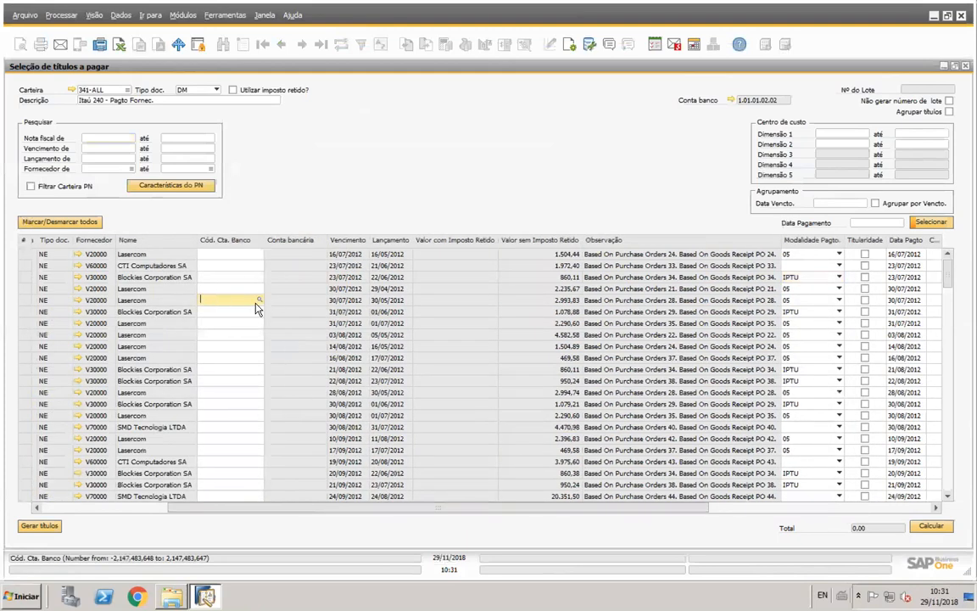
scroll(255, 315, "down", 5)
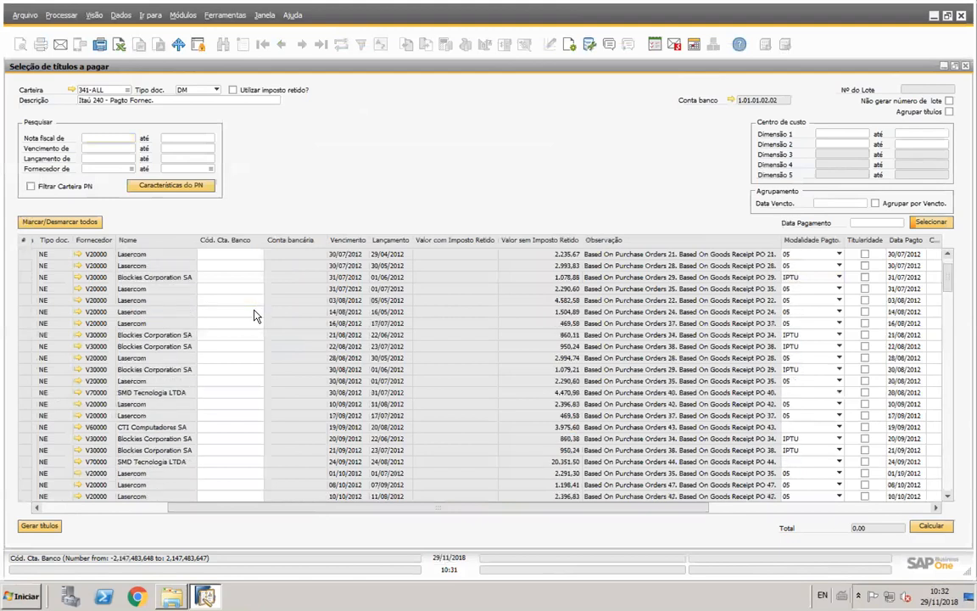
scroll(254, 316, "down", 2)
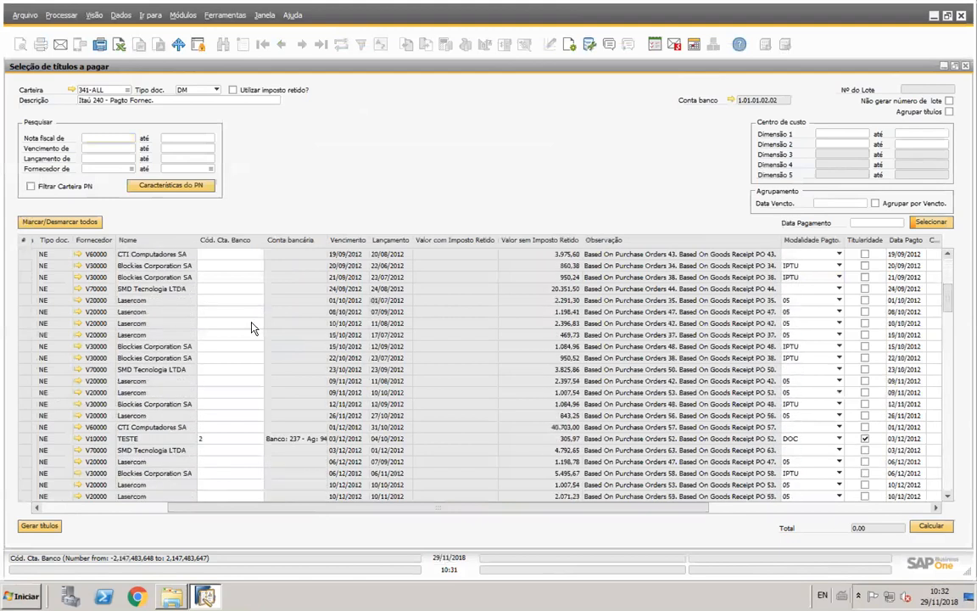
left_click(258, 428)
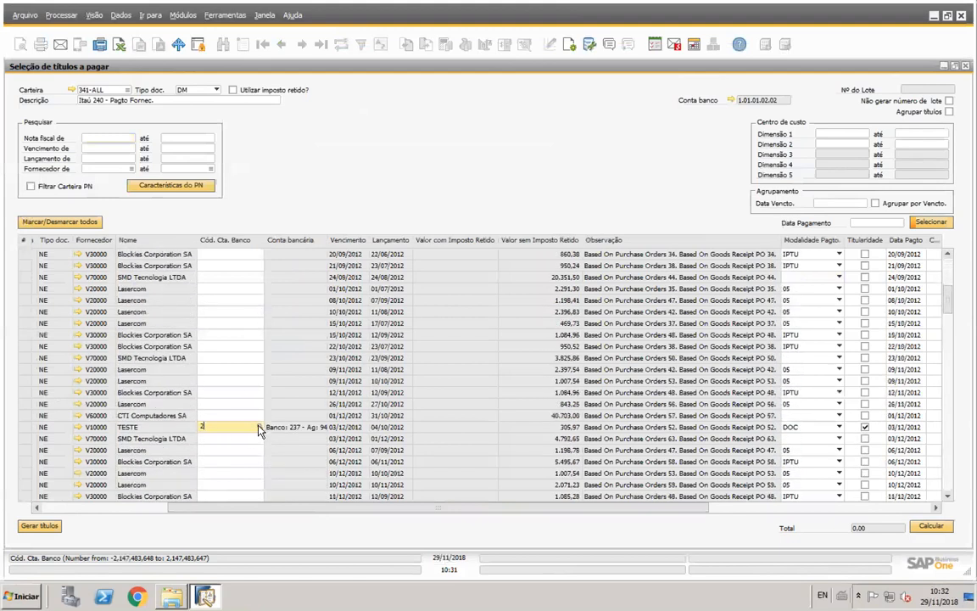
left_click(260, 429)
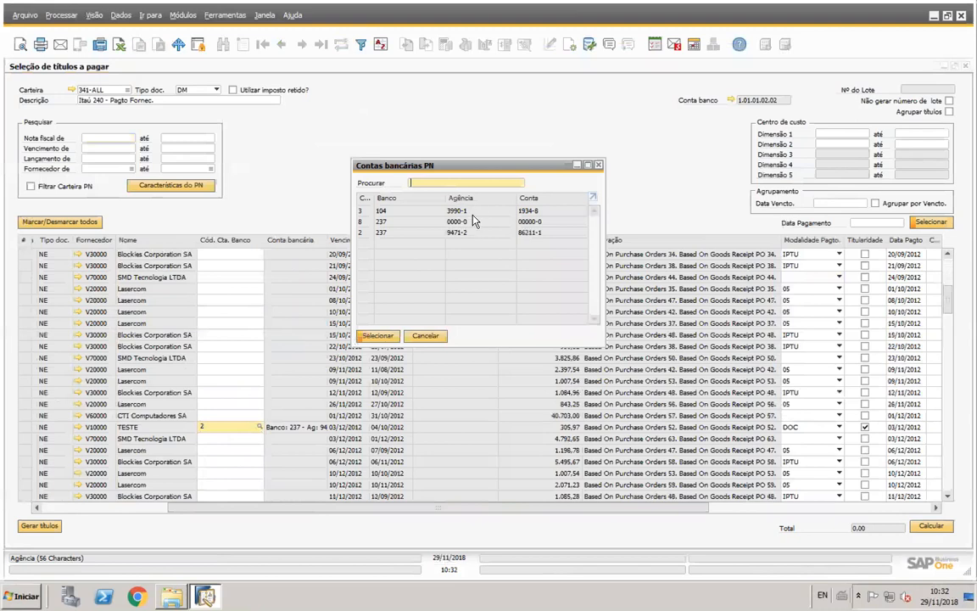
left_click(427, 335)
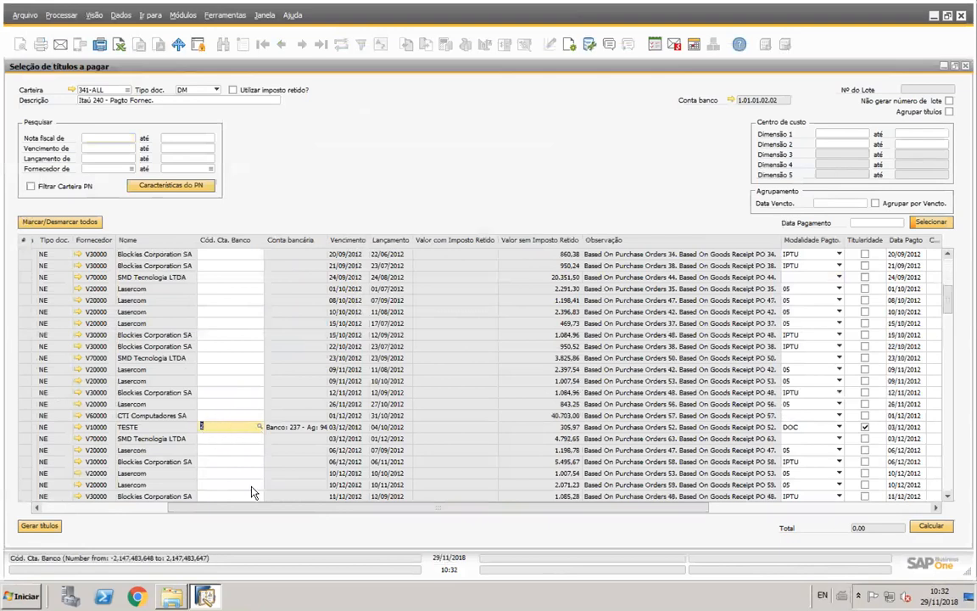
- Examine the payment method options and the barcode field of the title for document 52, keeping DOC selected
left_click_drag(269, 512, 397, 513)
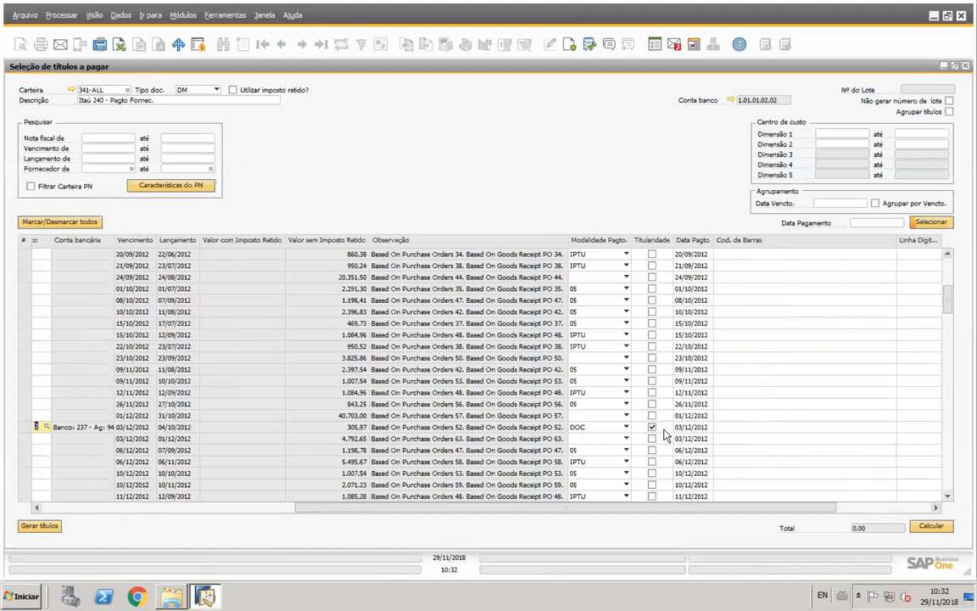
left_click(604, 427)
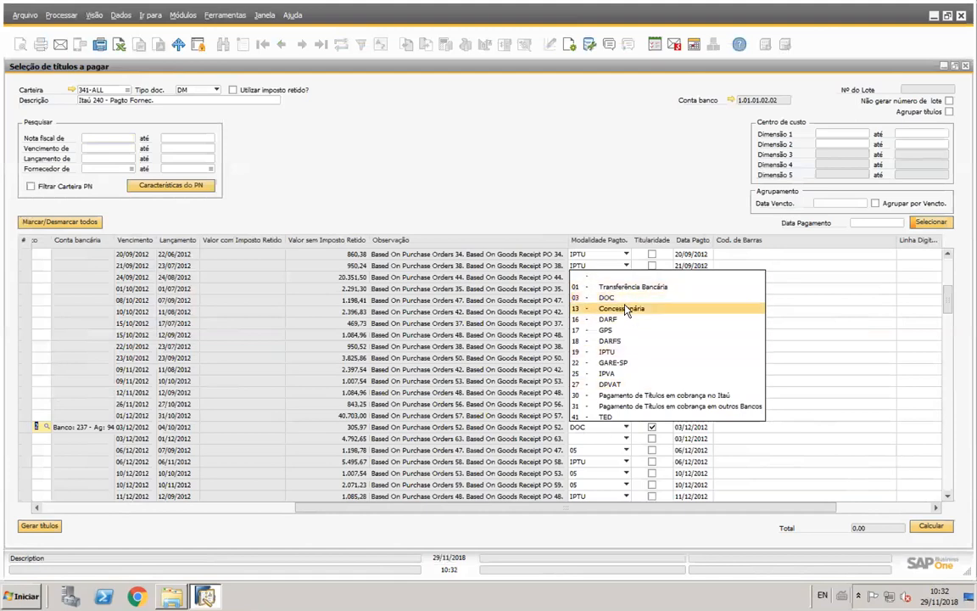
left_click(787, 429)
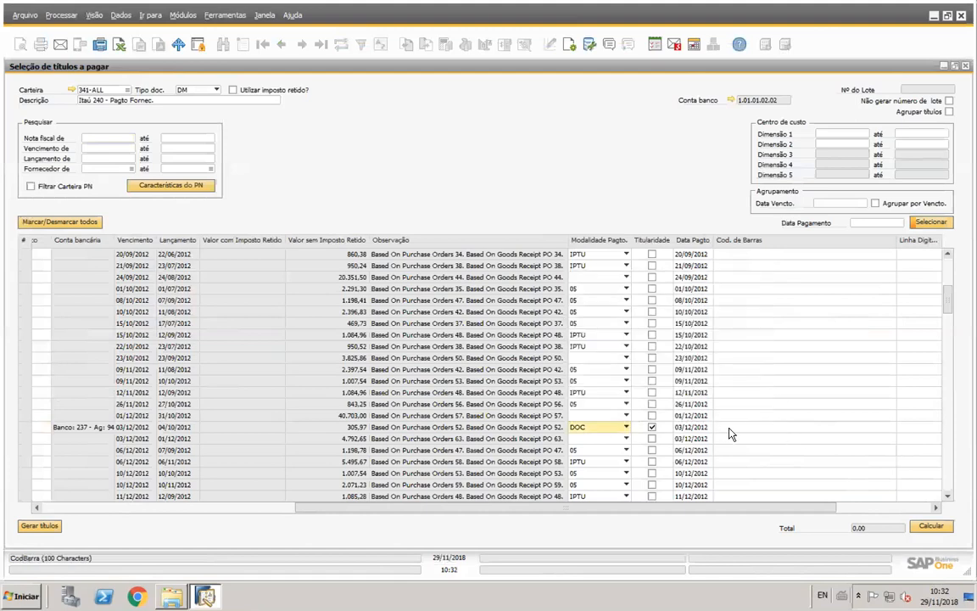
left_click(734, 429)
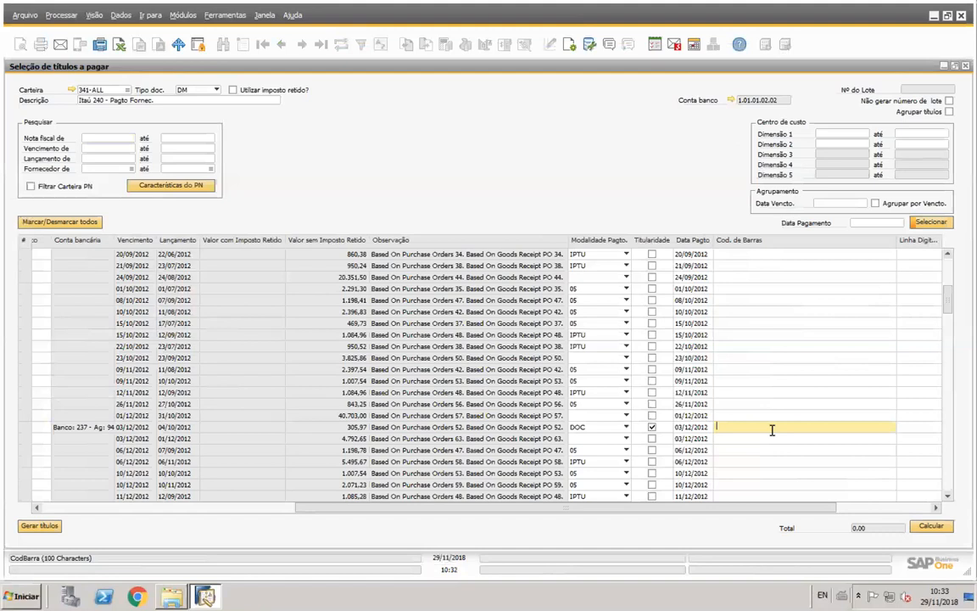
left_click(608, 430)
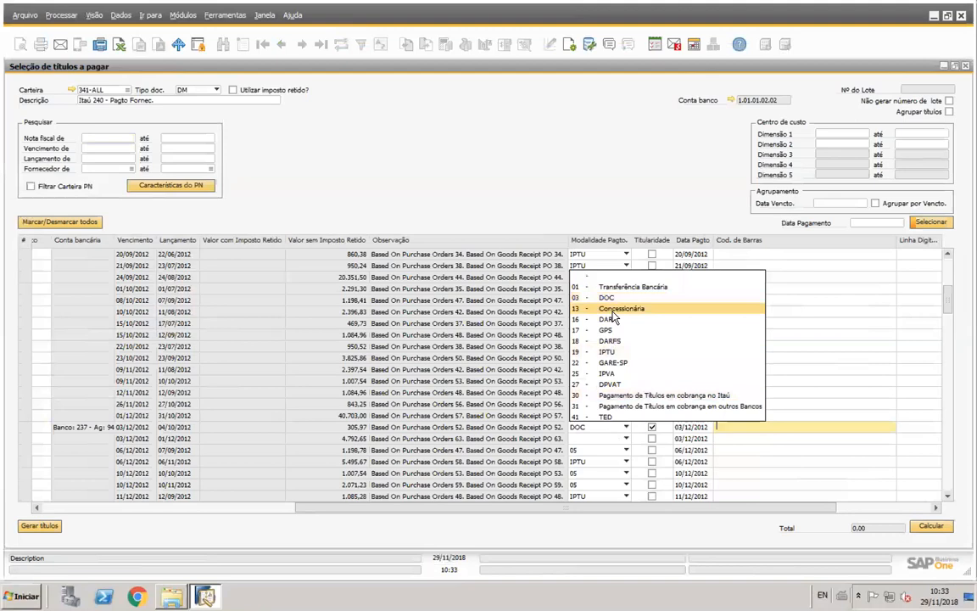
left_click(765, 435)
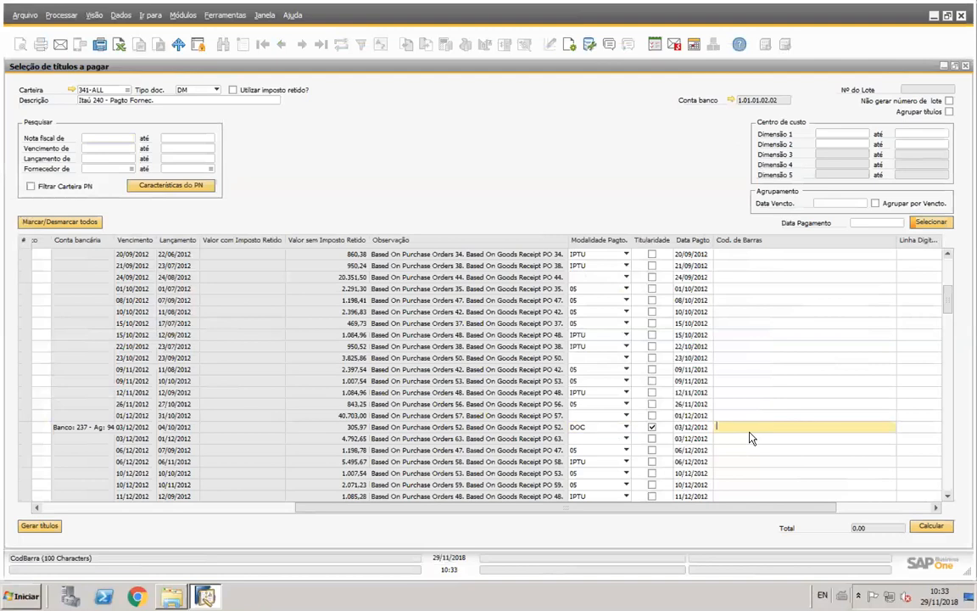
- Set document 52's payment method to Pagamento de Títulos em cobrança no Itaú and go through its Cod. de Barras and Linha Digitável fields
left_click(625, 427)
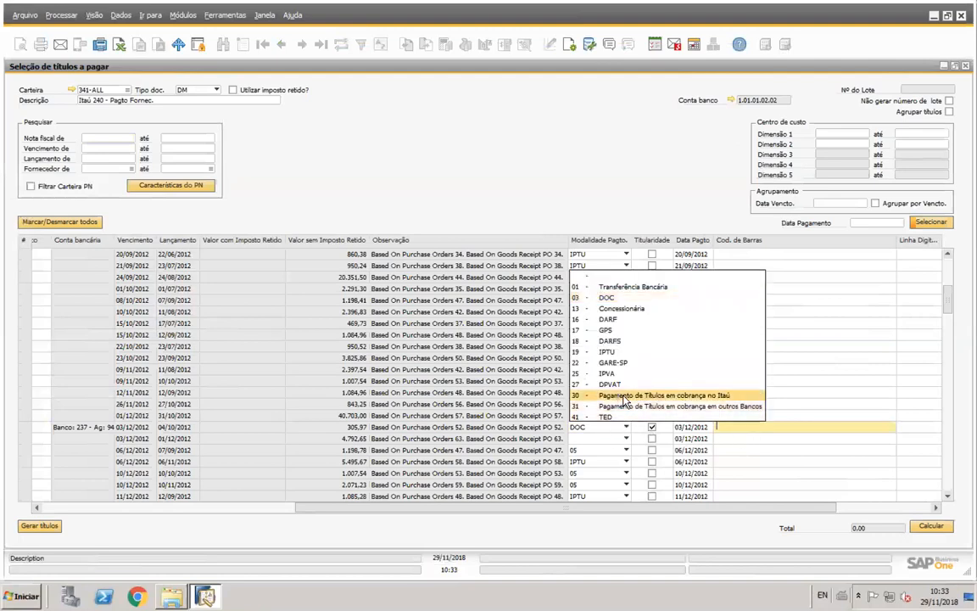
left_click(625, 397)
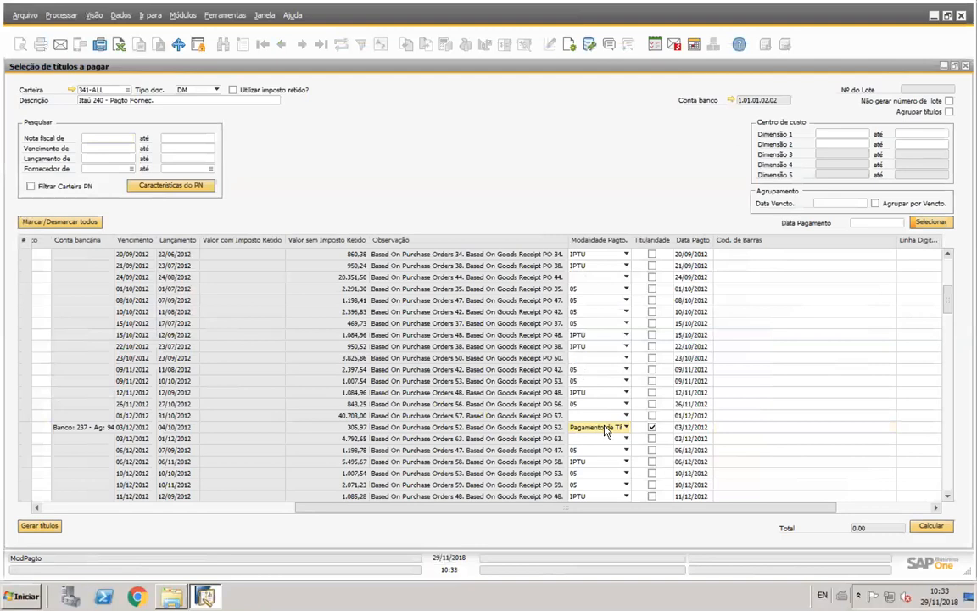
left_click(727, 427)
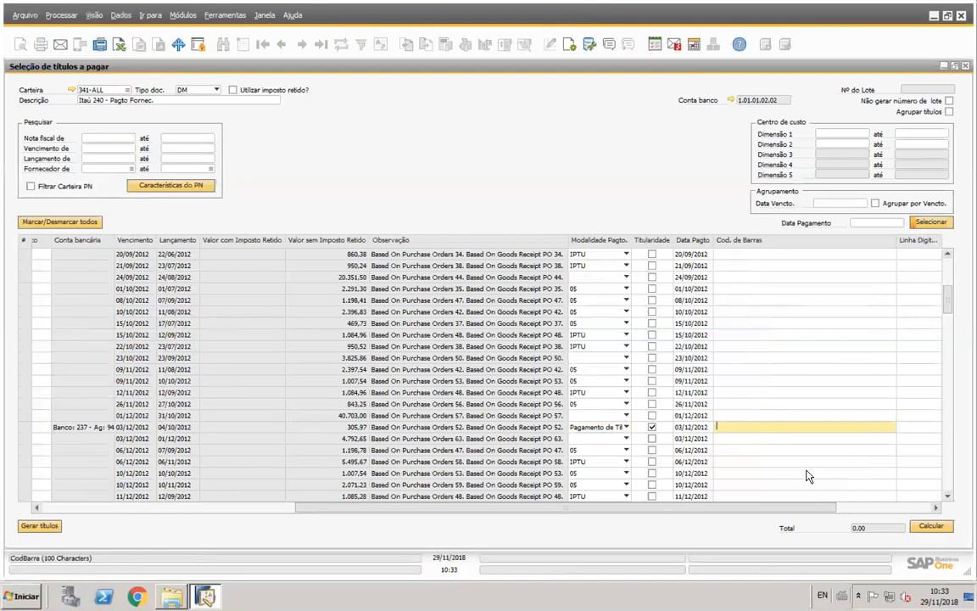
left_click(919, 430)
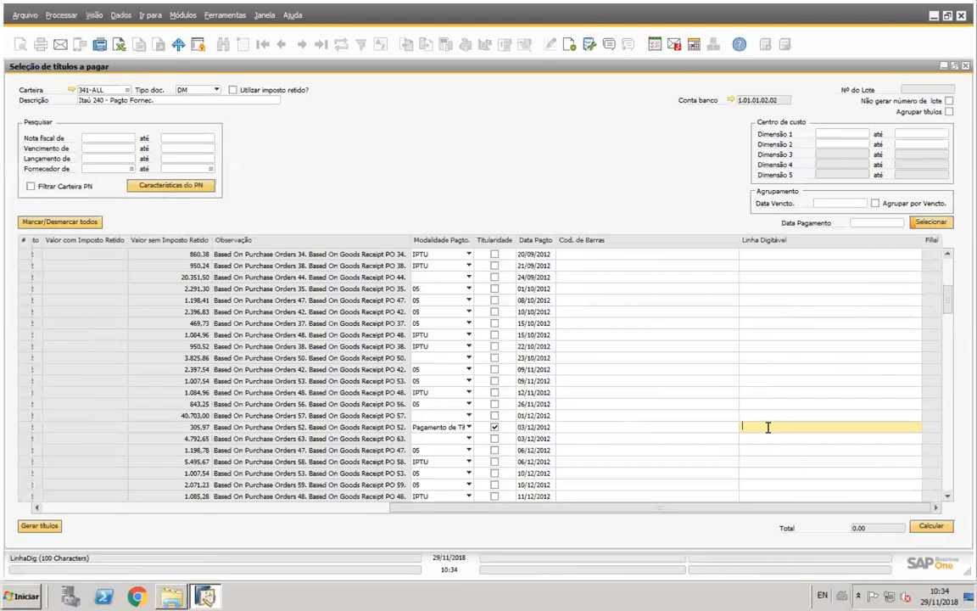
- Set document 52's payment method to DARF, view its Detalhes do Imposto form, and close it without entering data
left_click(465, 428)
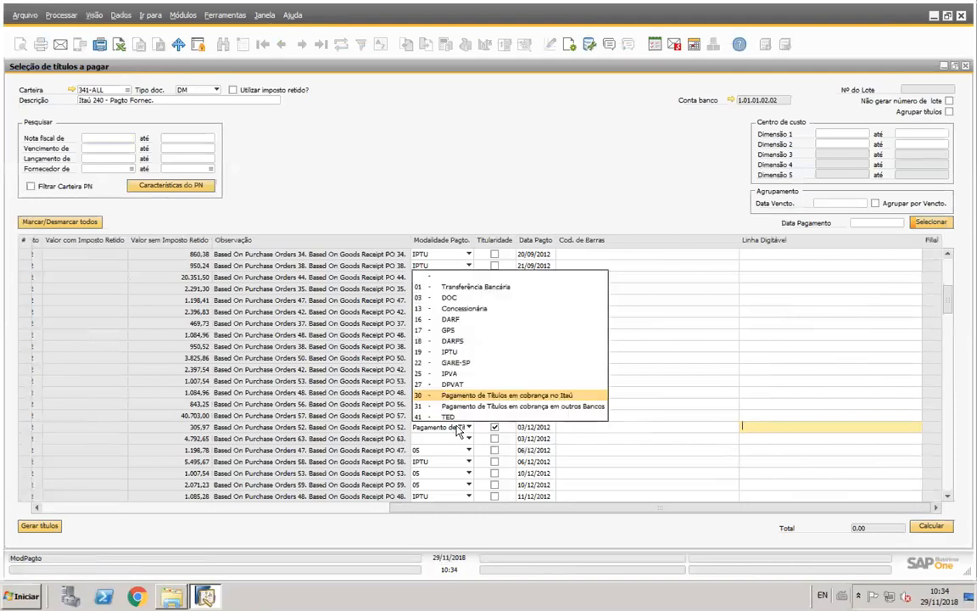
left_click(458, 323)
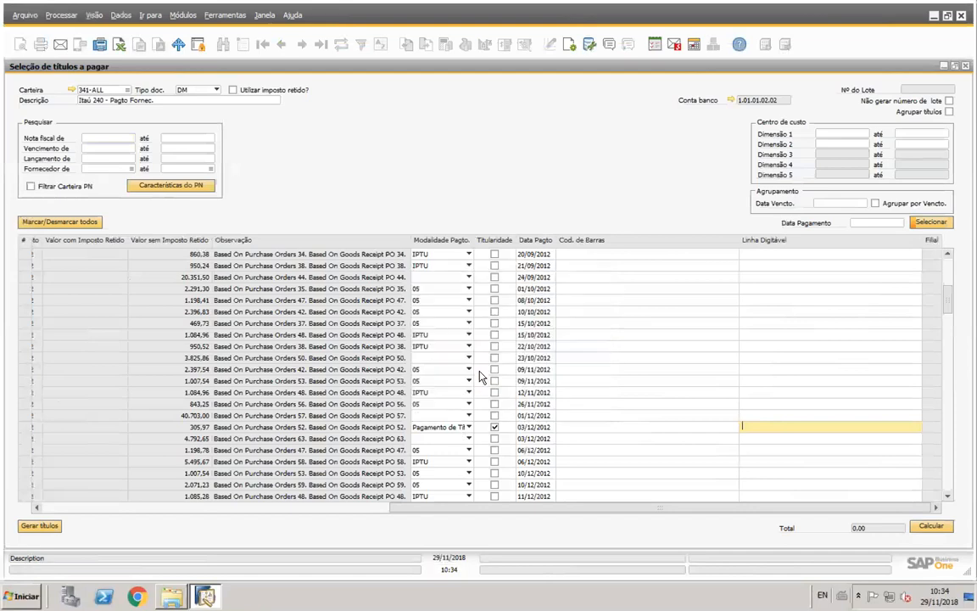
right_click(23, 431)
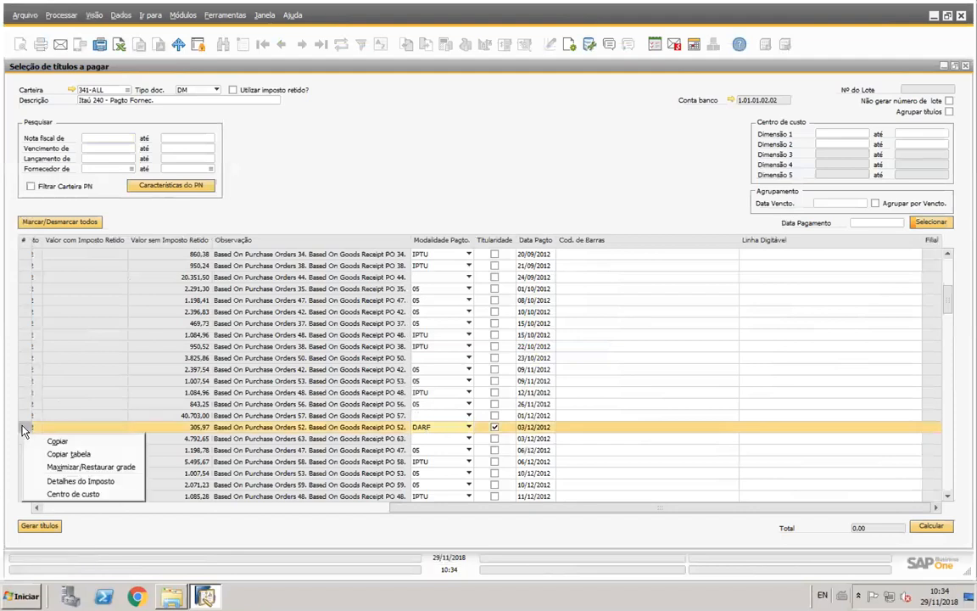
left_click(59, 481)
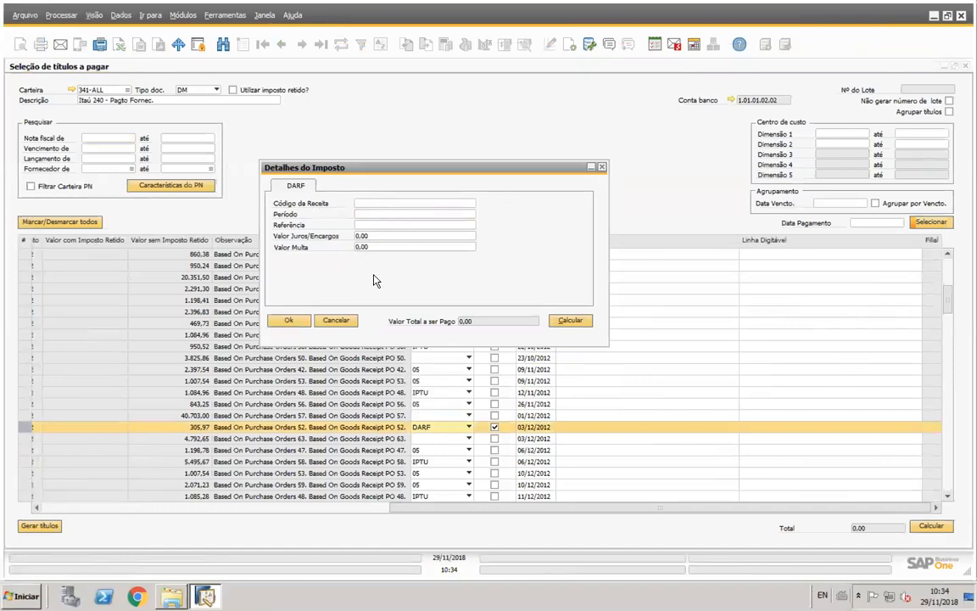
left_click(335, 320)
- Set document 52's payment method to IPVA, view the IPVA/DPVAT tax details form, and close it without entering data
left_click(433, 427)
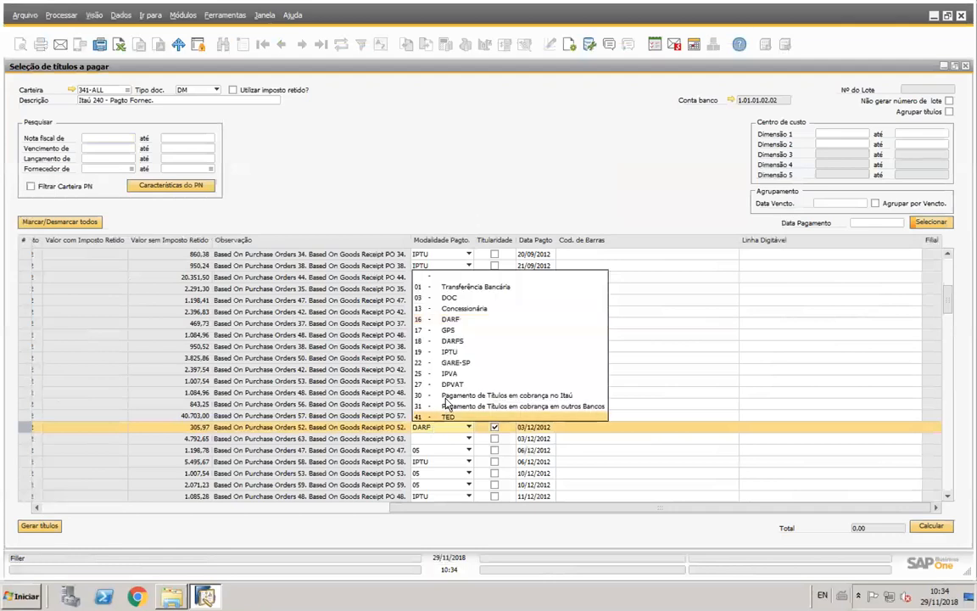
left_click(450, 373)
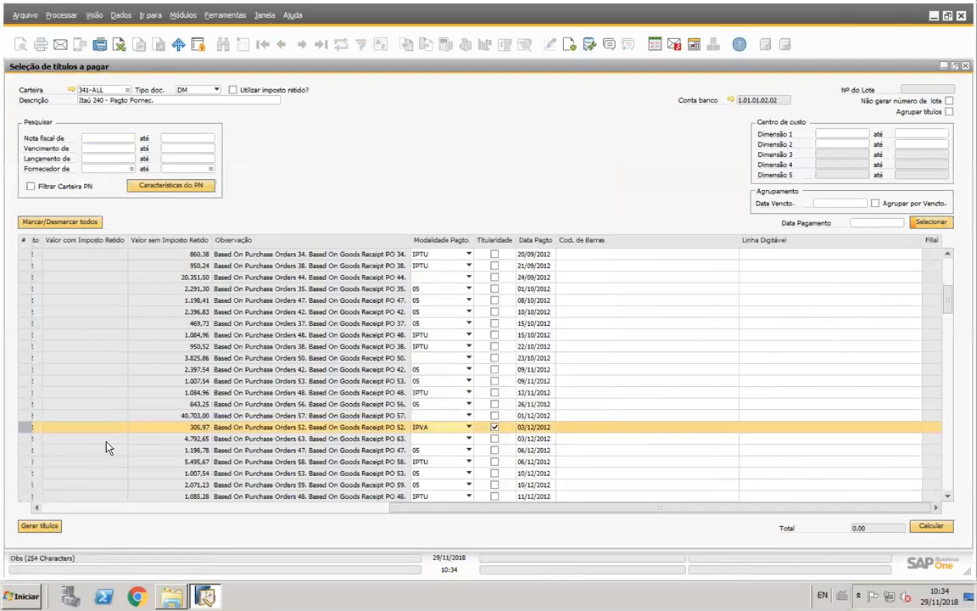
right_click(26, 430)
left_click(90, 482)
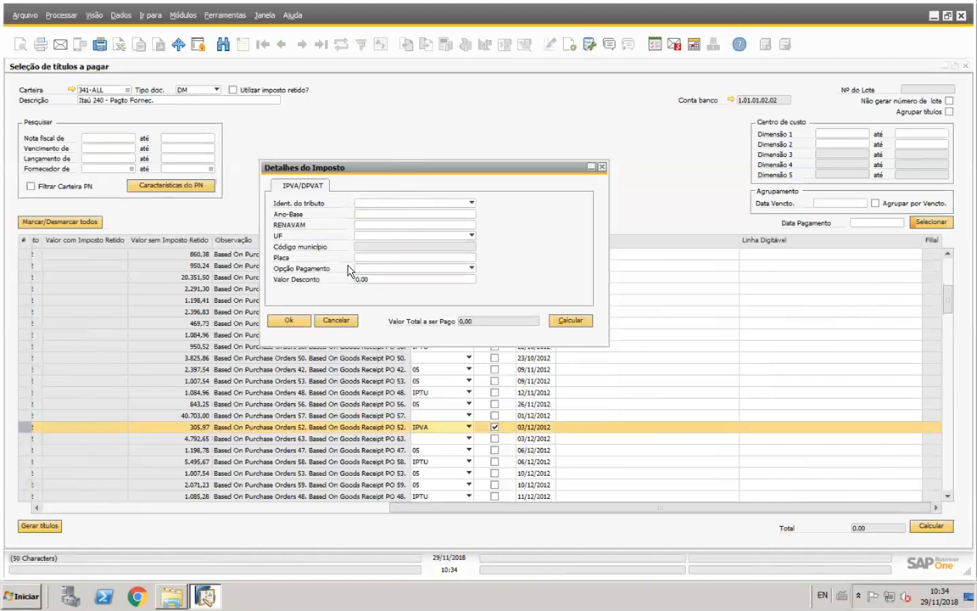
left_click(343, 322)
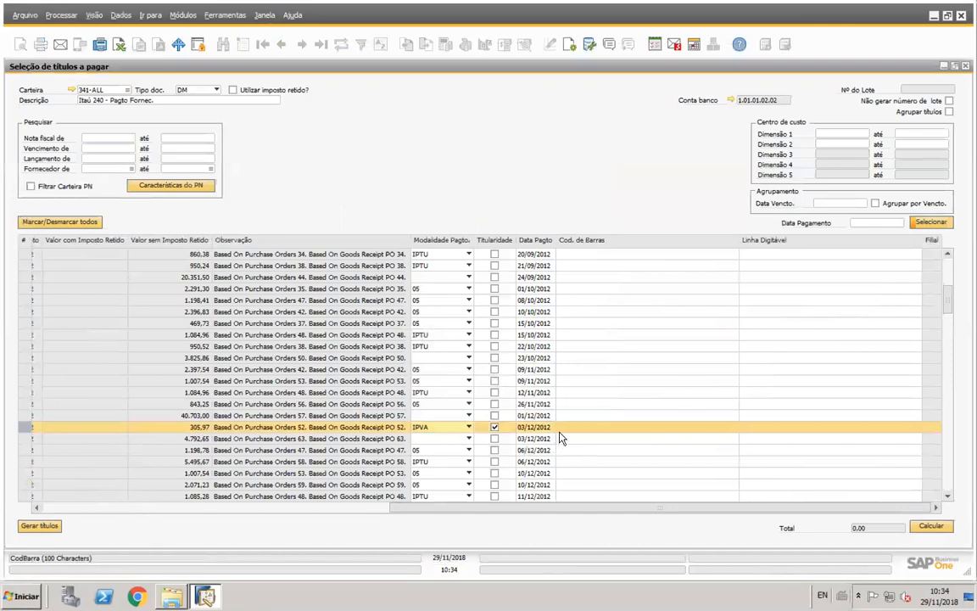
- Turn off Usar Data Vencto para Pagto in the configuration of wallet 341-ALL, save it, and list the payable titles again
left_click_drag(467, 513, 392, 504)
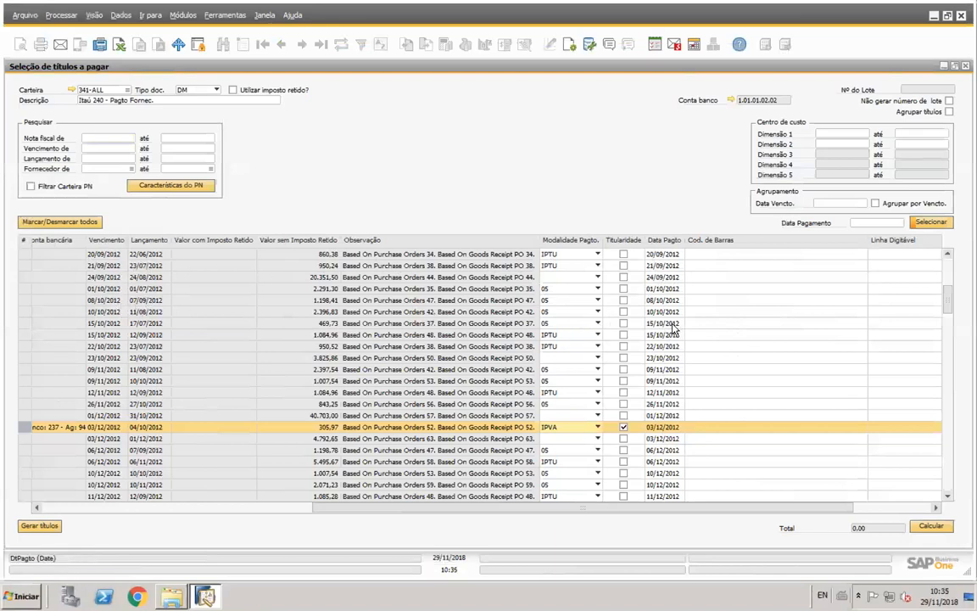
left_click(71, 89)
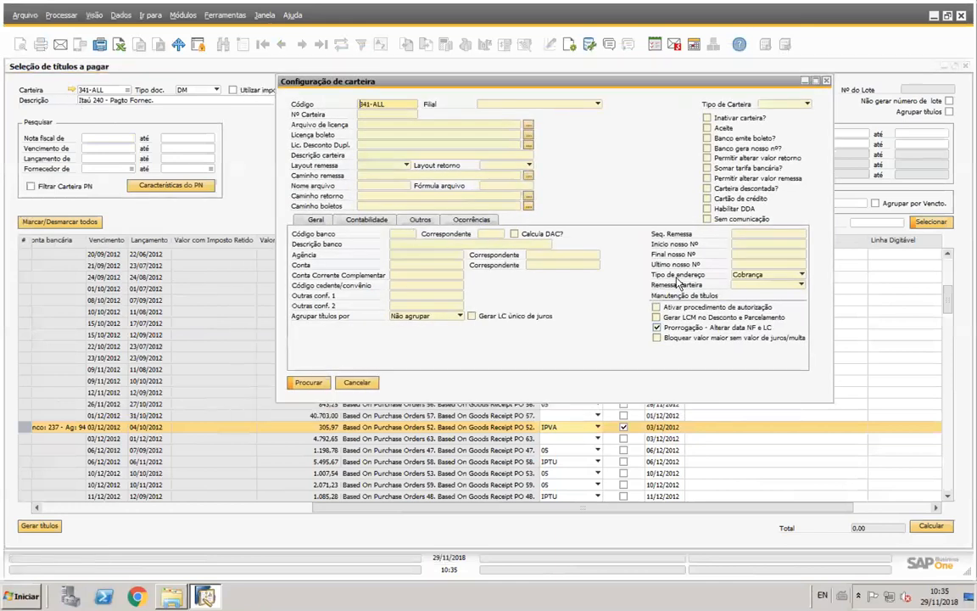
left_click(422, 220)
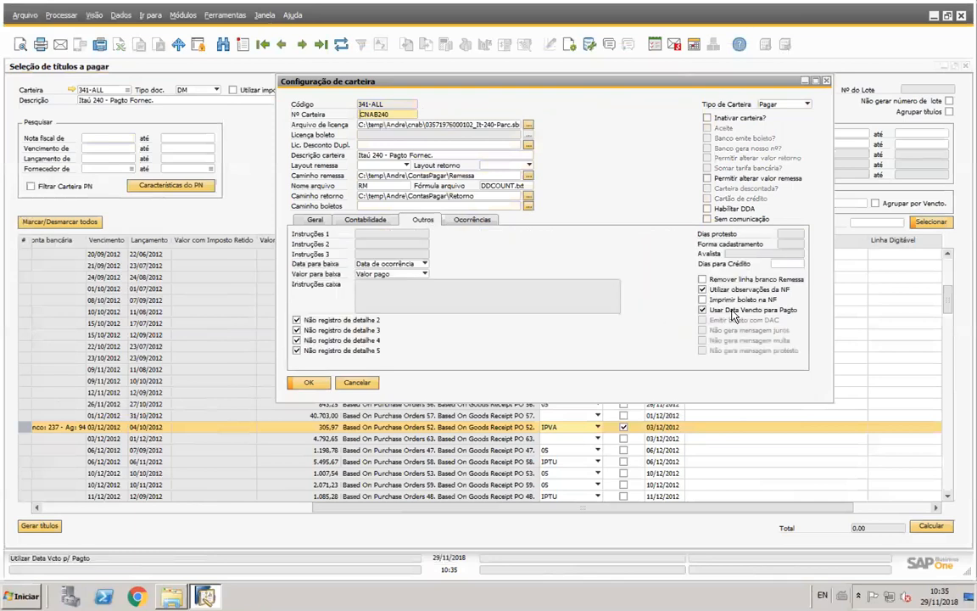
left_click(733, 312)
left_click(310, 383)
left_click(311, 384)
left_click(928, 224)
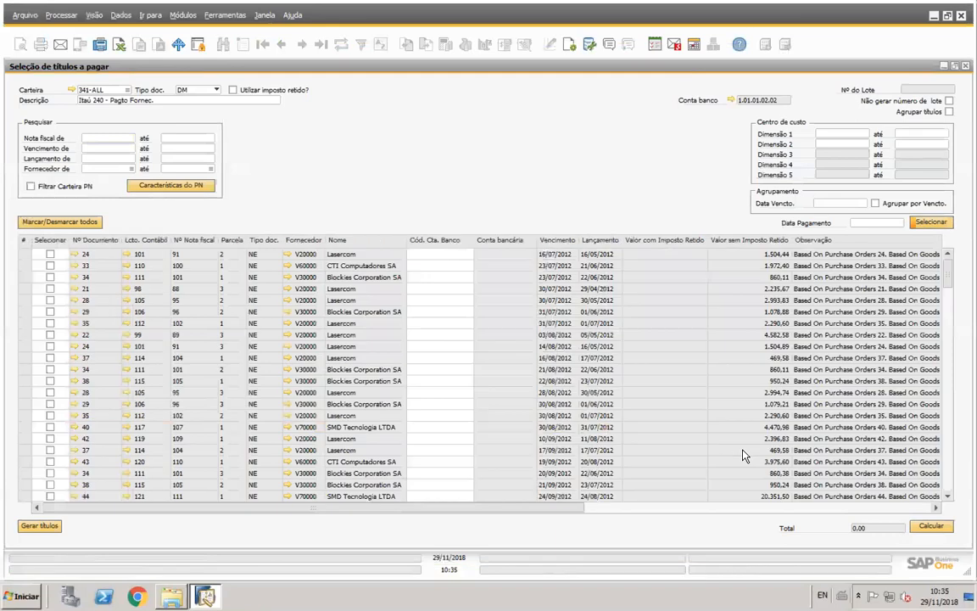
left_click(653, 507)
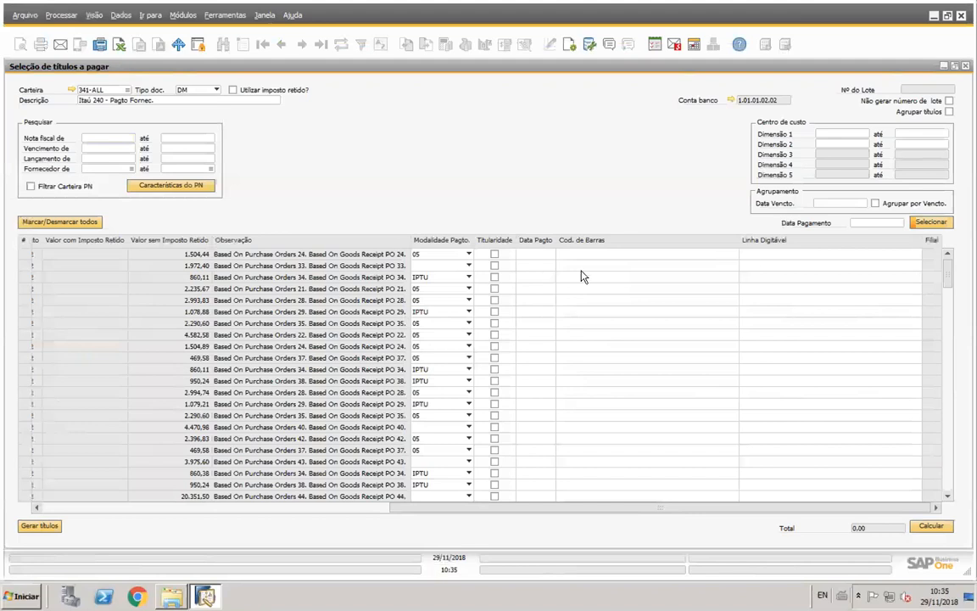
- Set the Data Pagamento to 30/11/2018, list the payable titles again, and check their Data Pagto column
left_click(864, 222)
type("30")
key("Tab")
left_click(931, 224)
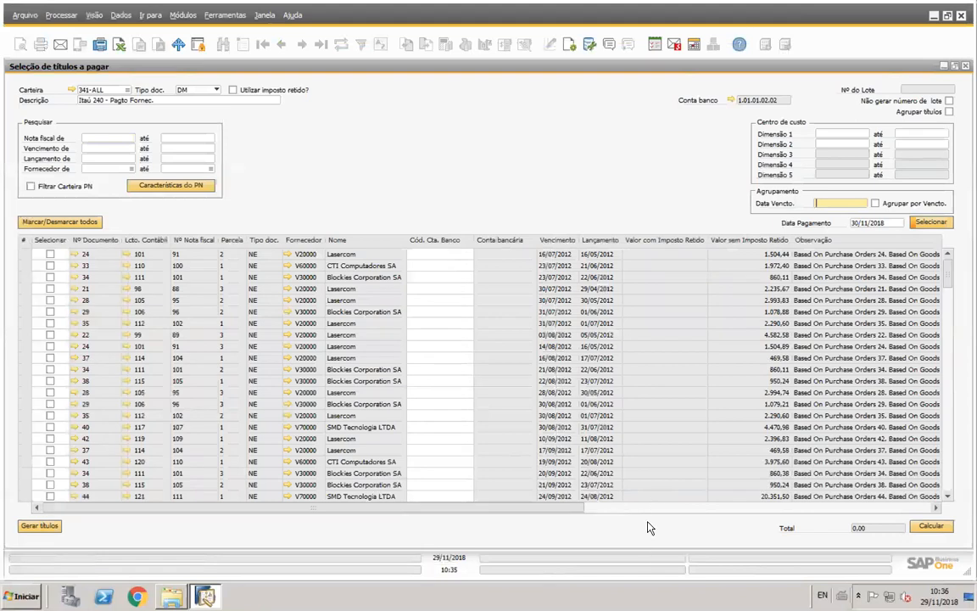
left_click(647, 509)
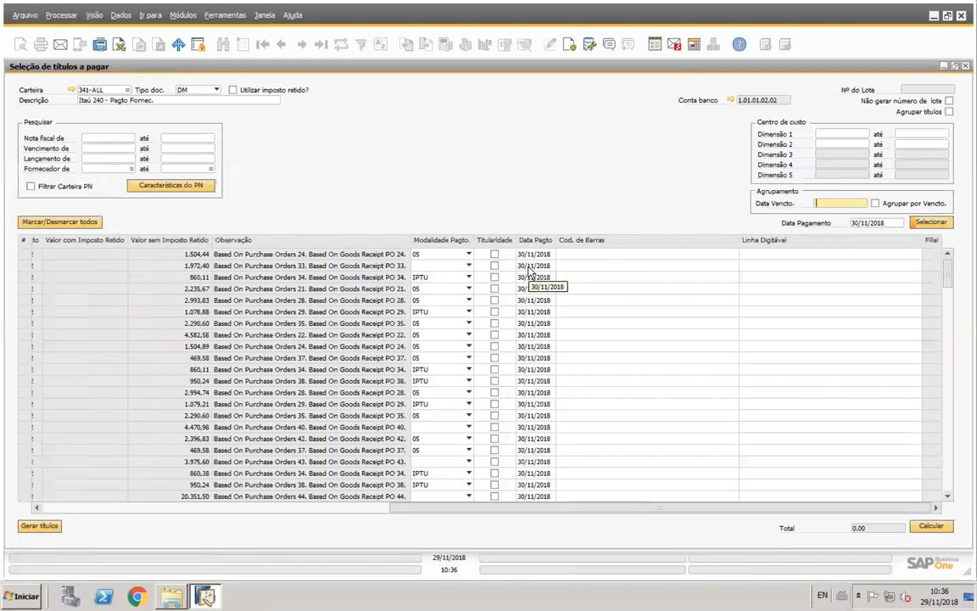
left_click(133, 507)
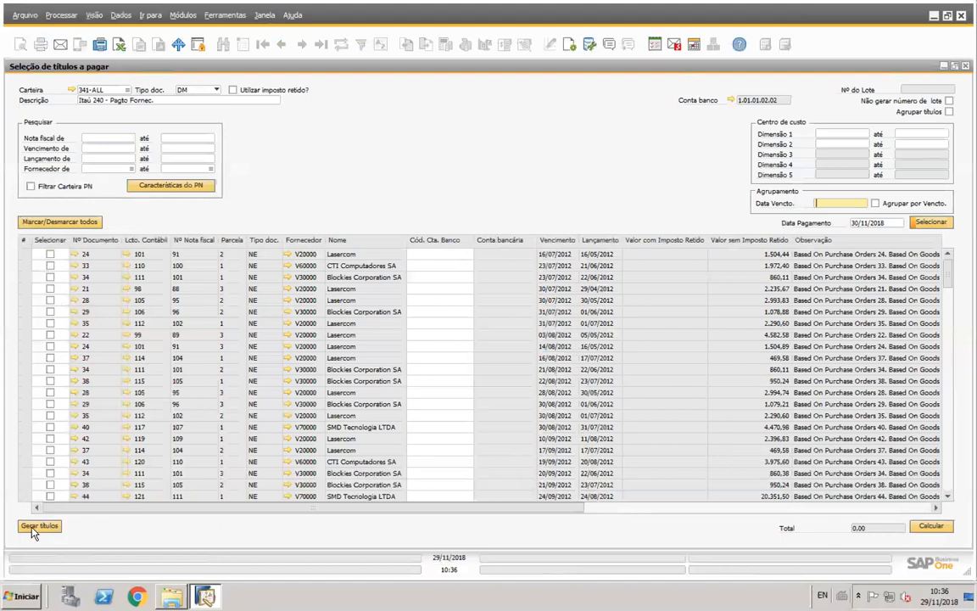
- Minimize the payable titles selection and open Cadastro de lote under Títulos a pagar
left_click(943, 67)
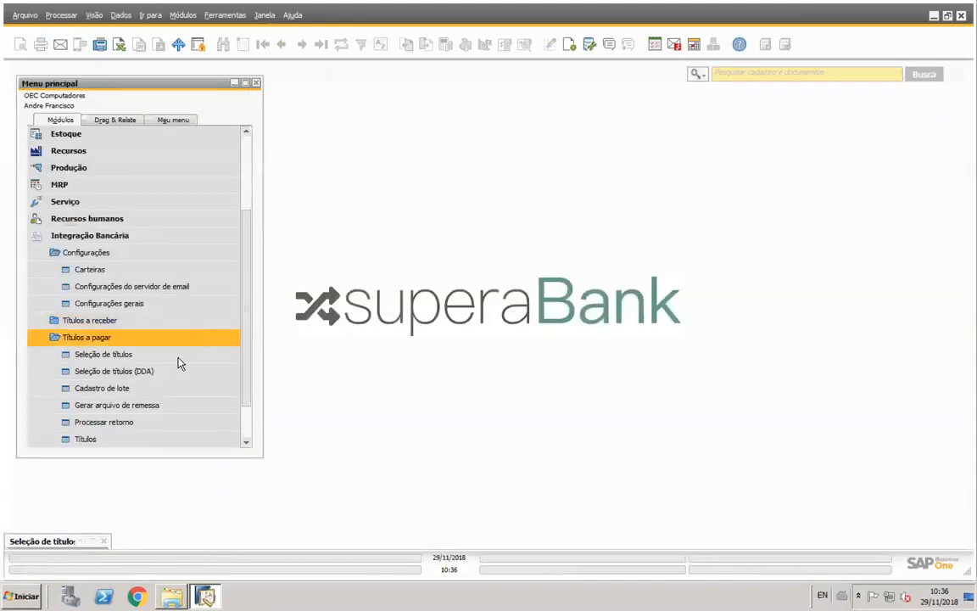
left_click(134, 395)
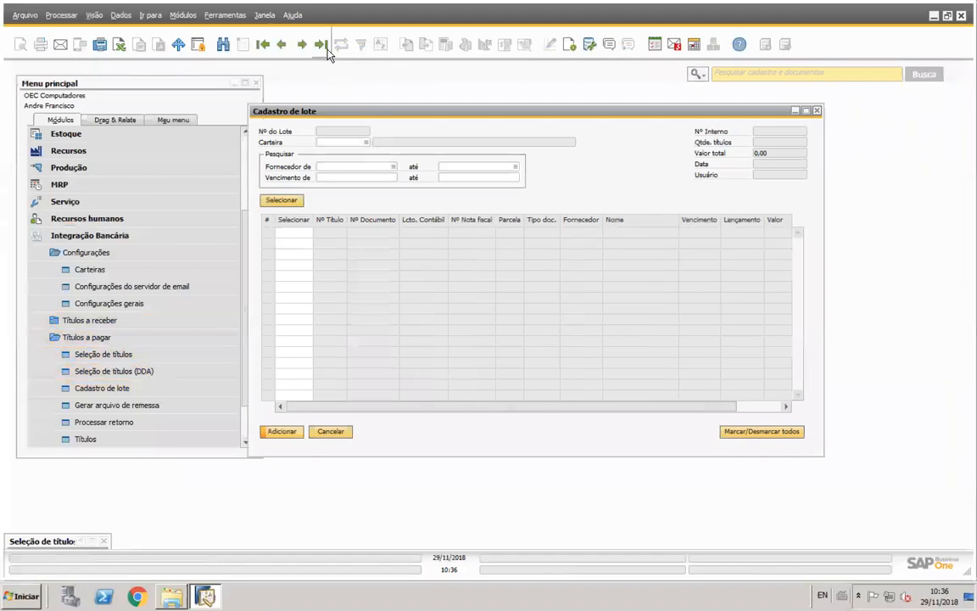
- Display the last registered payable lot, then open Gerar arquivo de remessa under Títulos a pagar
left_click(322, 49)
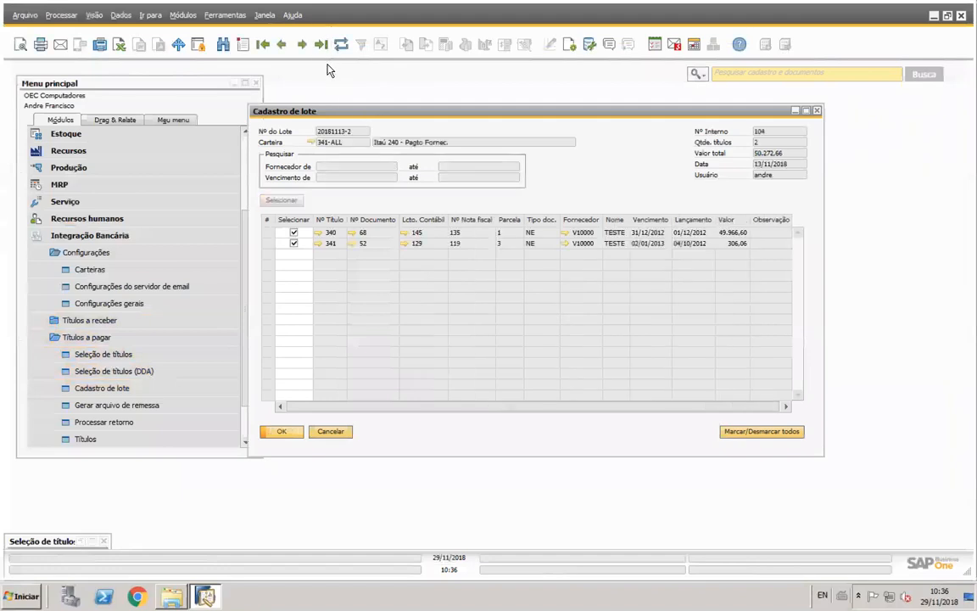
left_click(125, 405)
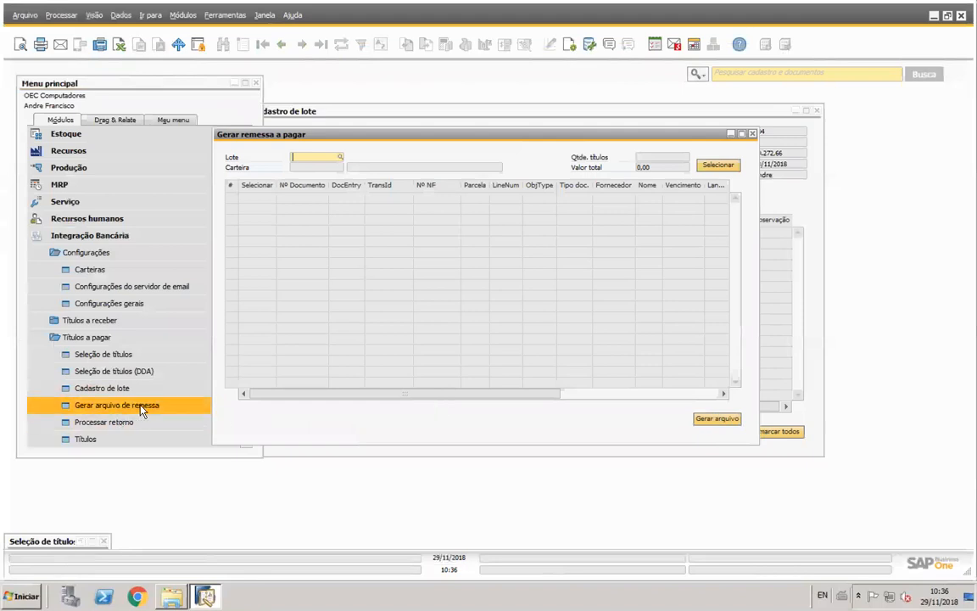
- View the Processar retorno a pagar form and its Carteira field, then close all open payable windows, including the minimized title selection
left_click(155, 423)
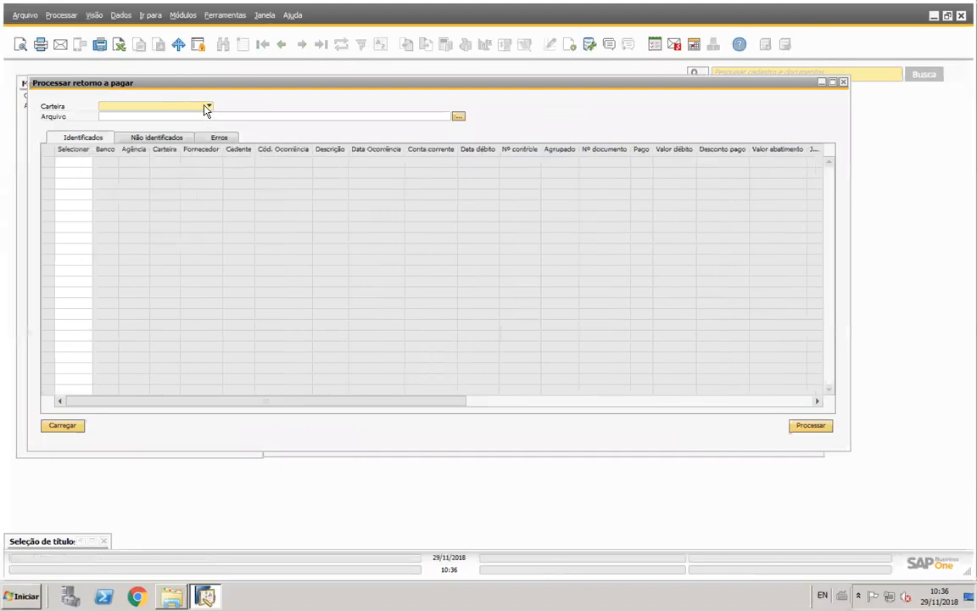
left_click(206, 107)
left_click(281, 109)
left_click(843, 82)
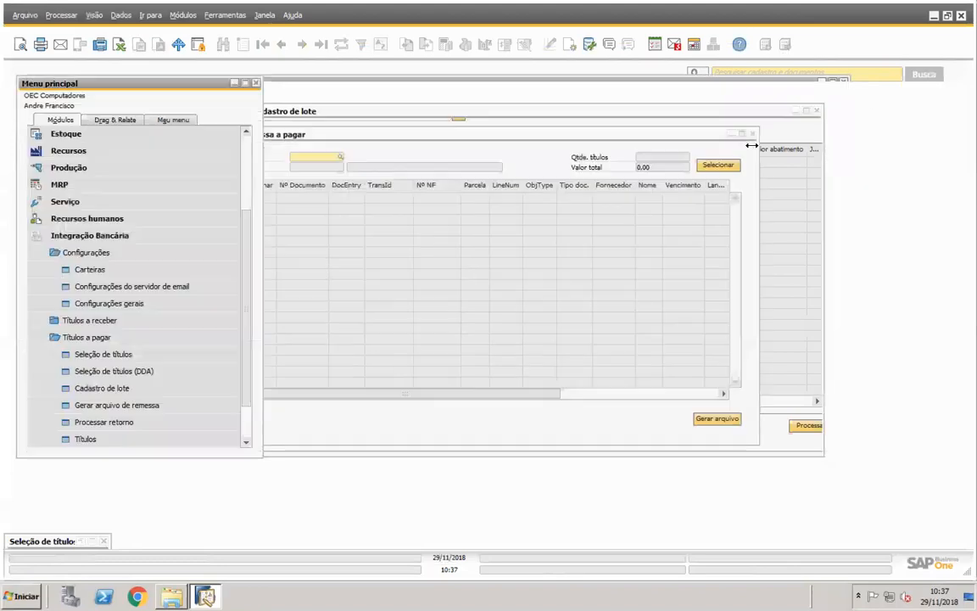
left_click(817, 111)
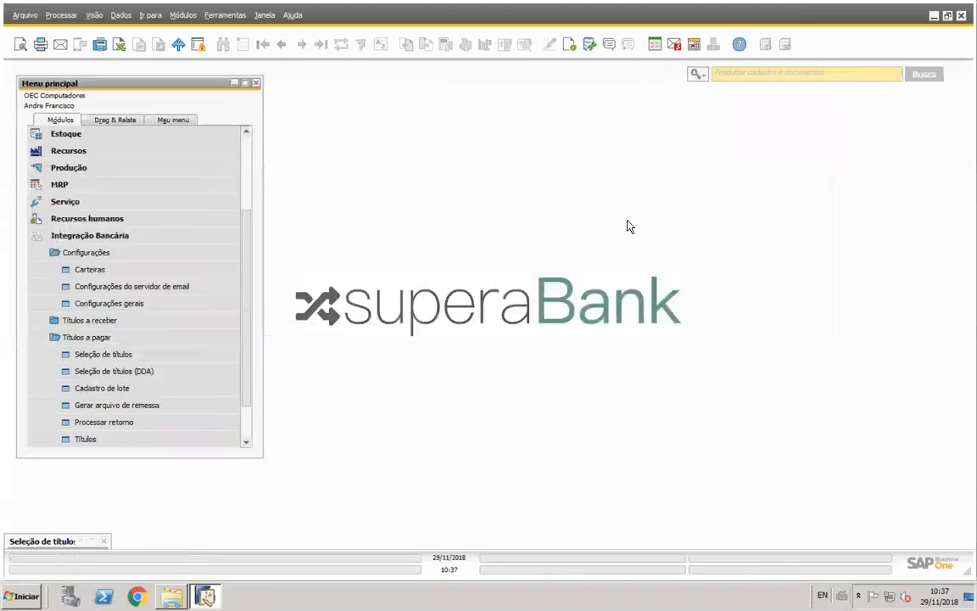
left_click(104, 541)
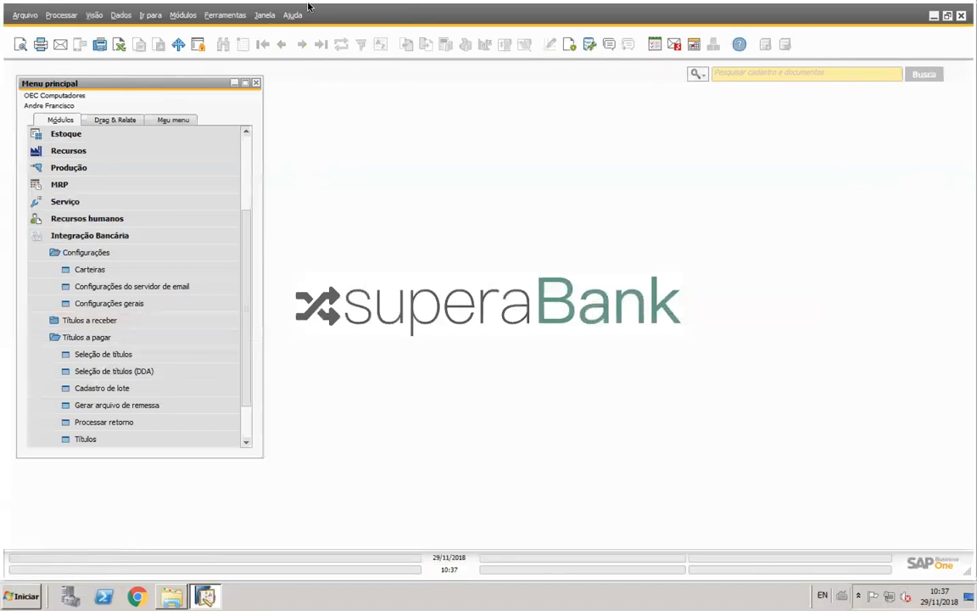
- Open Manutenção de título under Títulos a receber and list the titles without any search filter
mouse_move(312, 4)
left_click(198, 338)
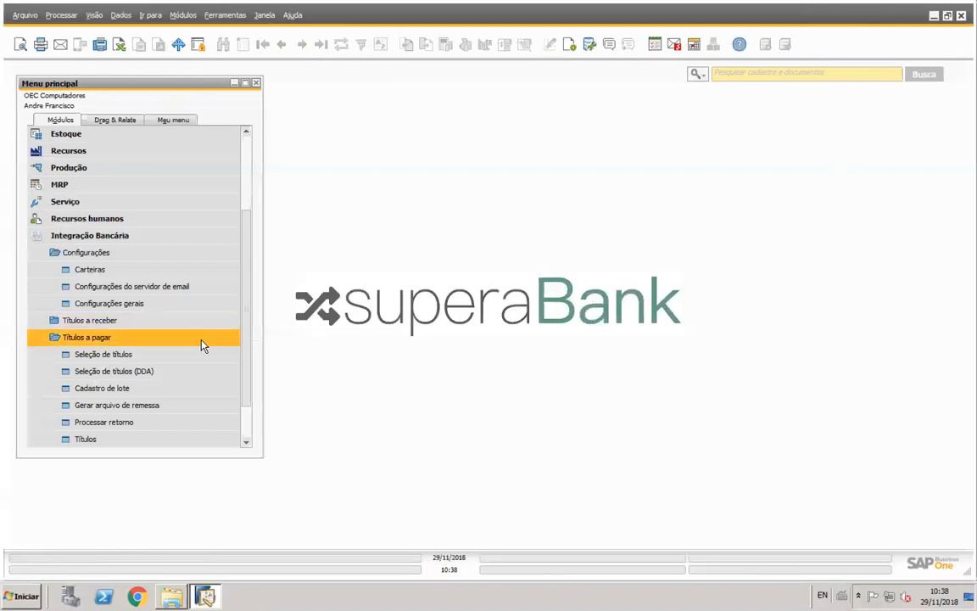
left_click(209, 341)
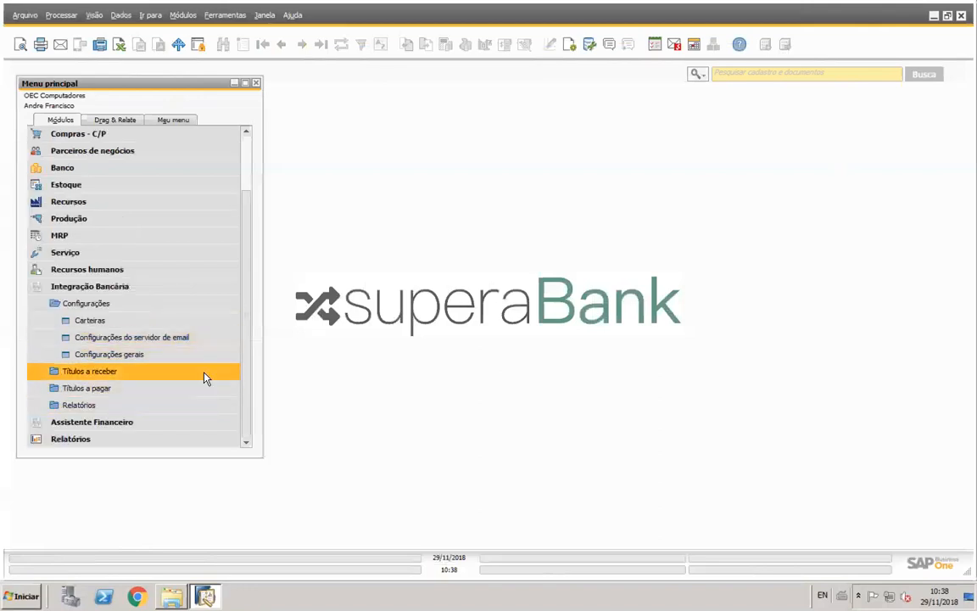
left_click(206, 372)
scroll(208, 407, "up", 1)
left_click(203, 424)
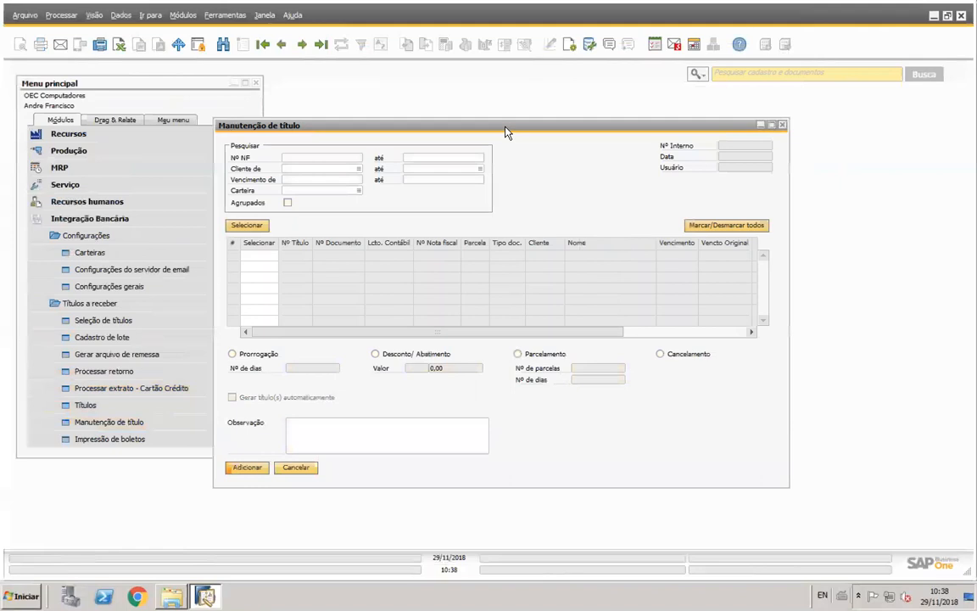
left_click_drag(505, 131, 488, 238)
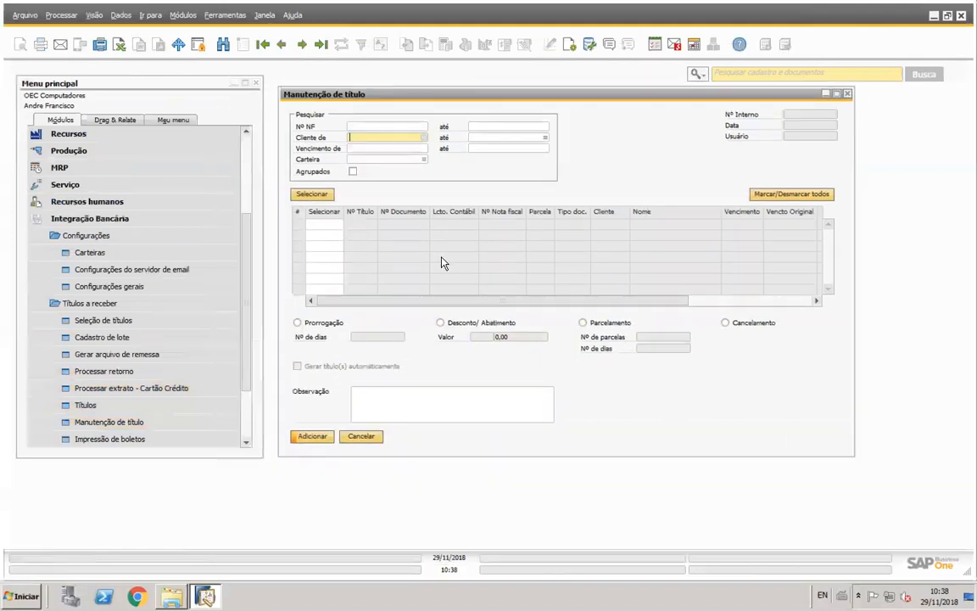
left_click(313, 195)
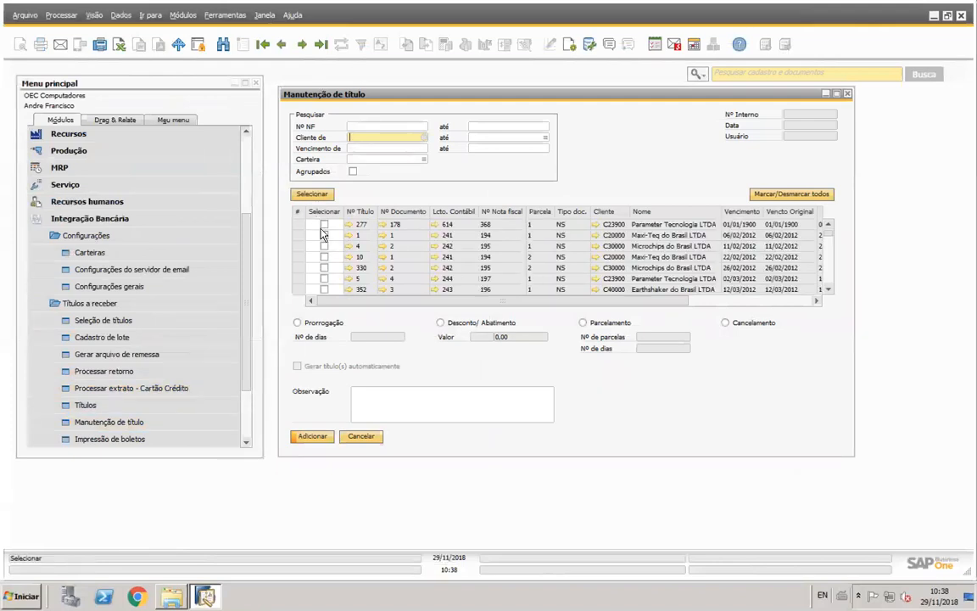
- Select title 277 and choose Prorrogação with Nº de dias set to 20
left_click(323, 227)
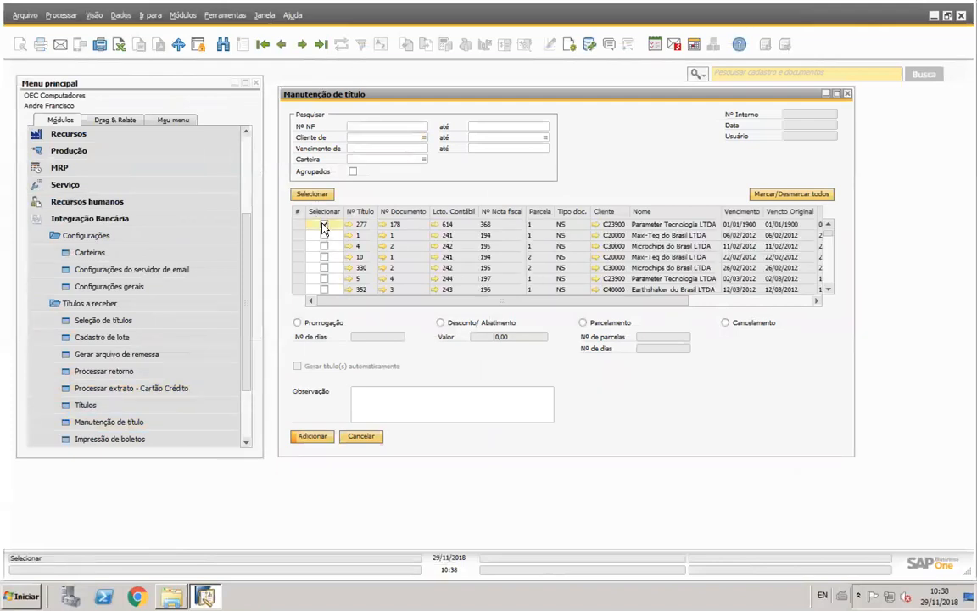
left_click(307, 324)
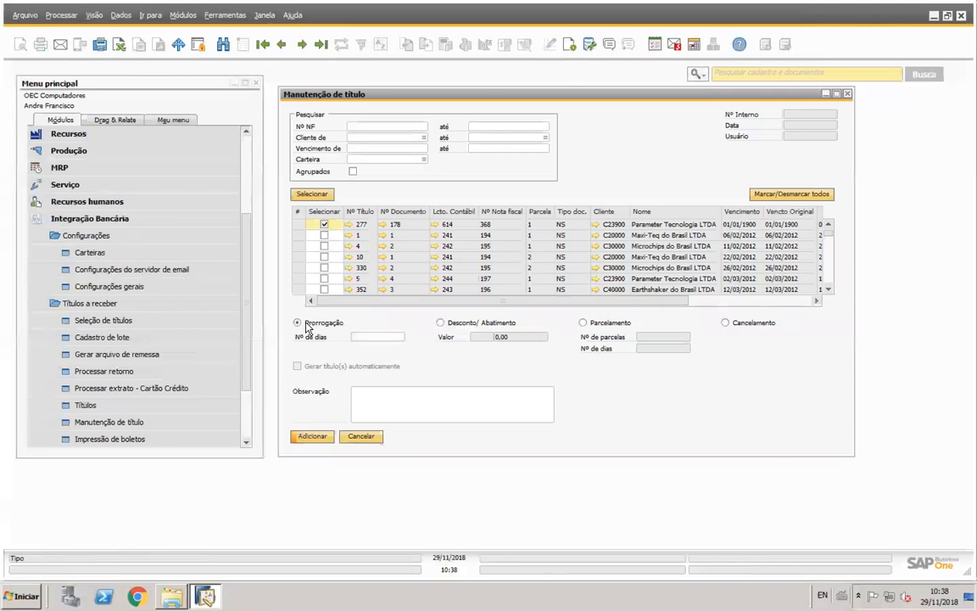
left_click(364, 337)
type("20")
key("Tab")
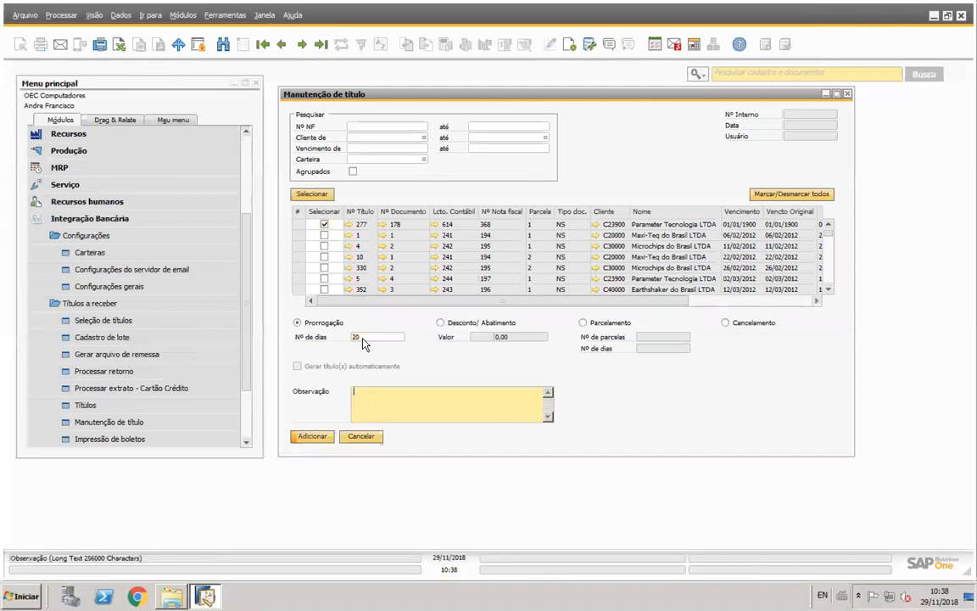
- Turn off Prorrogação - Alterar data NF e LC in the configuration of wallet 341-109-400 without saving, and return to the title maintenance
left_click(144, 254)
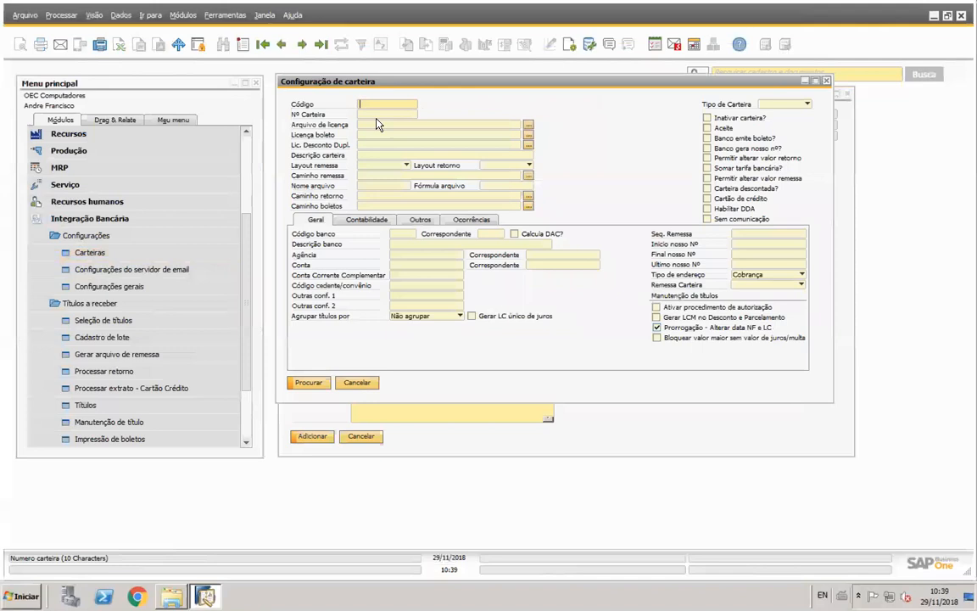
type("341*")
key("Tab")
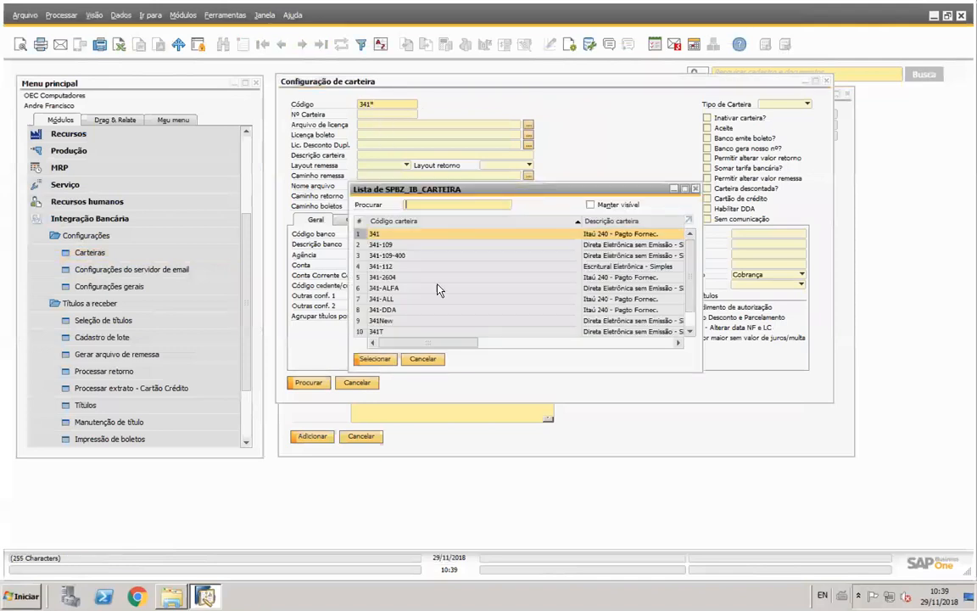
left_click(412, 255)
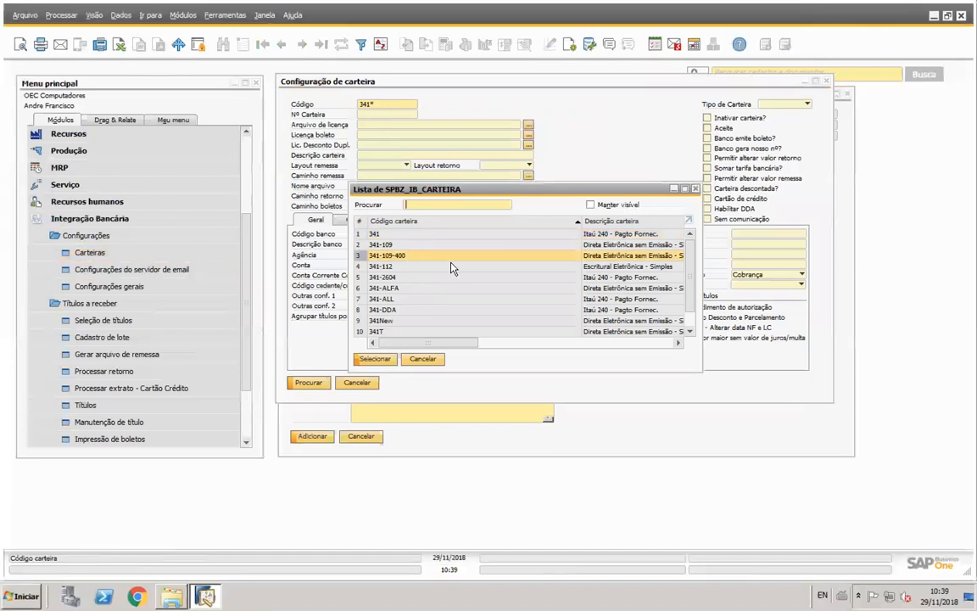
key("Return")
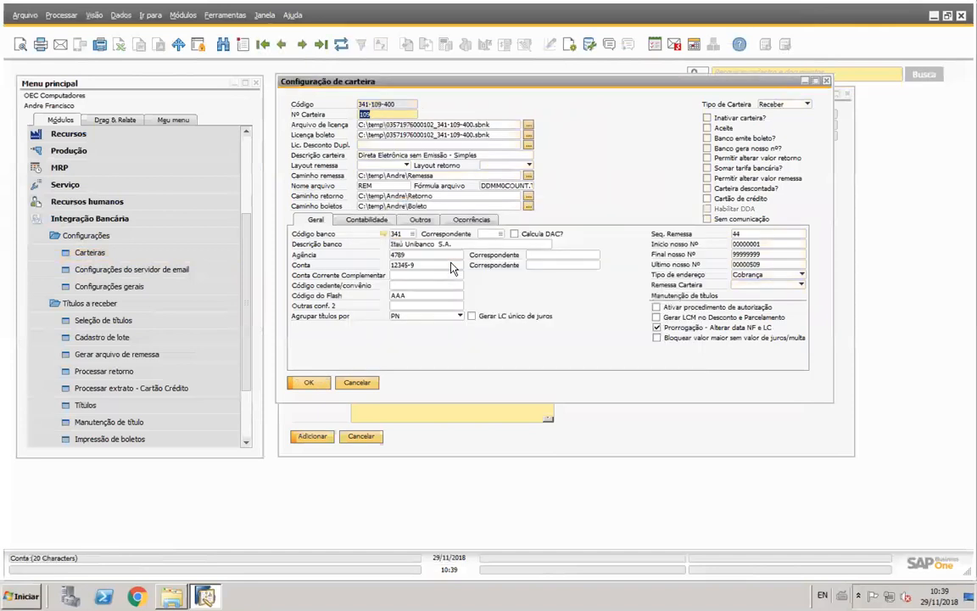
left_click(716, 329)
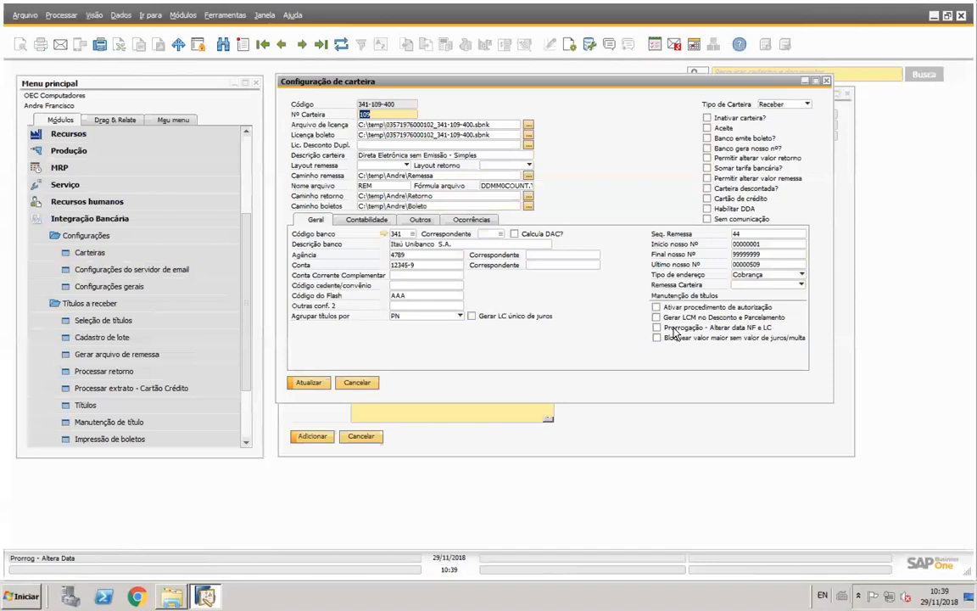
left_click(702, 426)
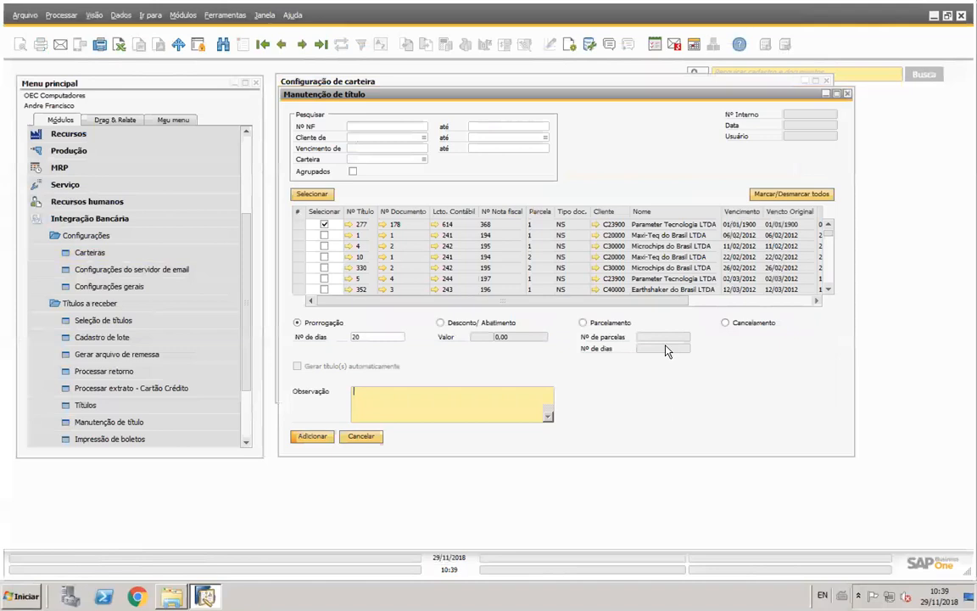
- Change the maintenance type for title 277 to Desconto/Abatimento and examine its value type and amount fields
left_click(441, 324)
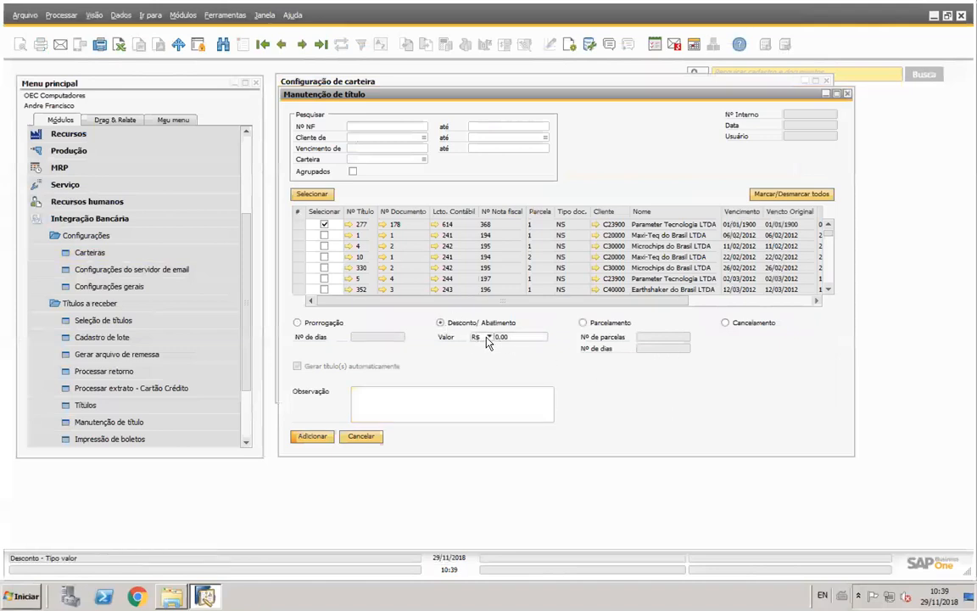
left_click(483, 337)
left_click(519, 338)
- Choose Parcelamento with 2 parcelas and fill in its Nº de dias, then switch the maintenance type to Cancelamento
left_click(583, 322)
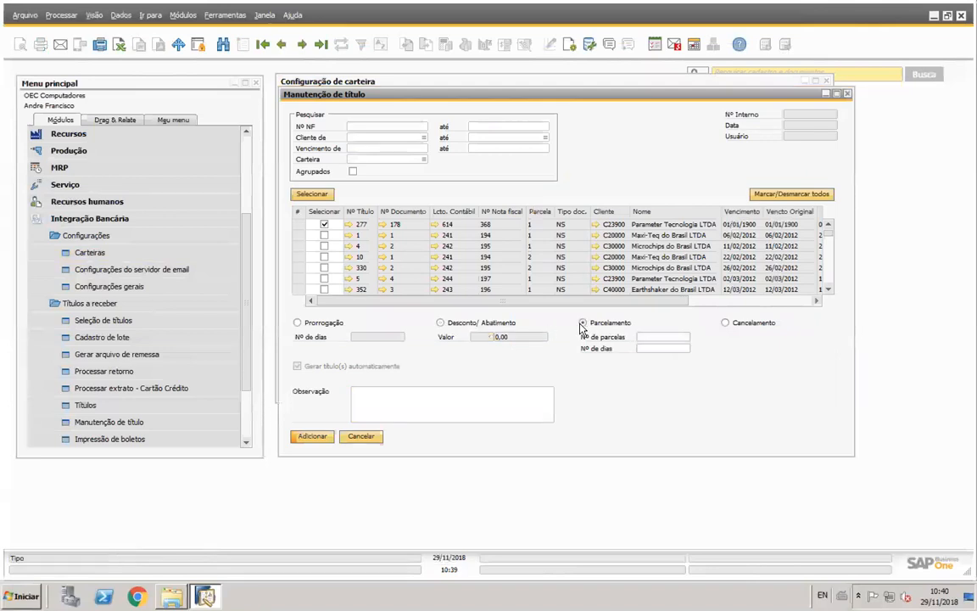
left_click(647, 337)
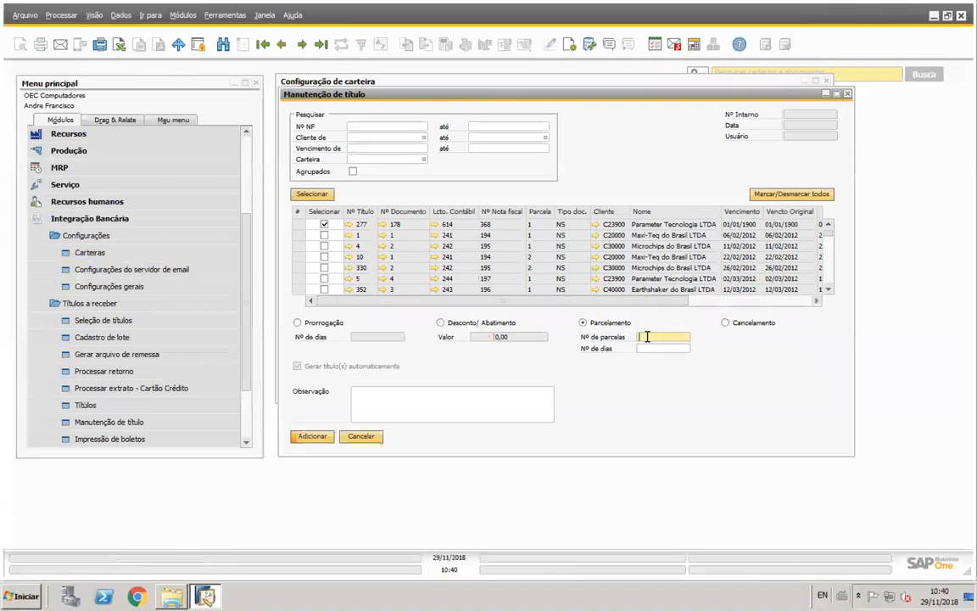
type("2")
key("Tab")
left_click(658, 348)
type("50")
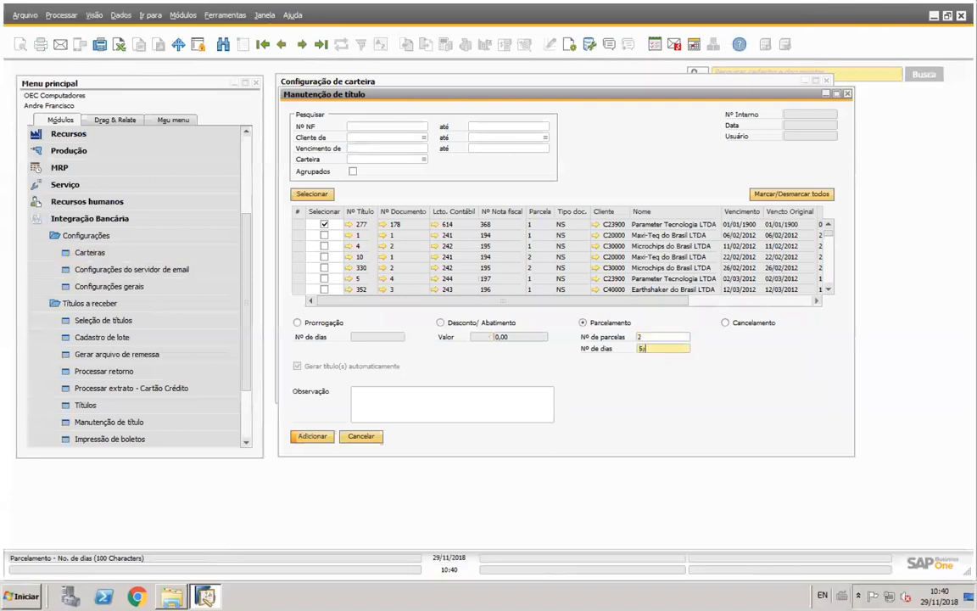
type("20")
left_click(735, 324)
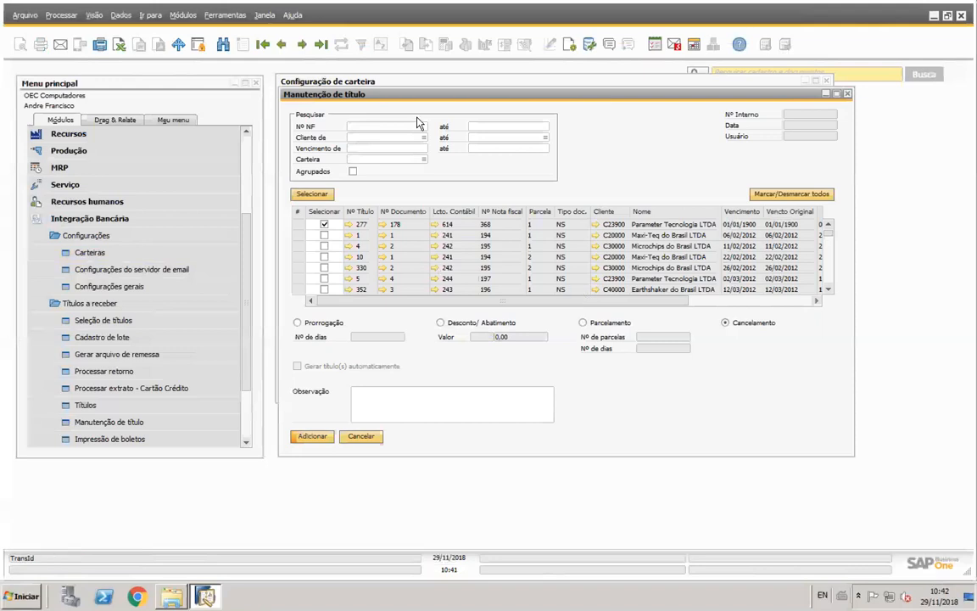
- Discard the unsaved wallet changes and look up wallet 341-ALL to examine its Habilitar DDA option
left_click(394, 96)
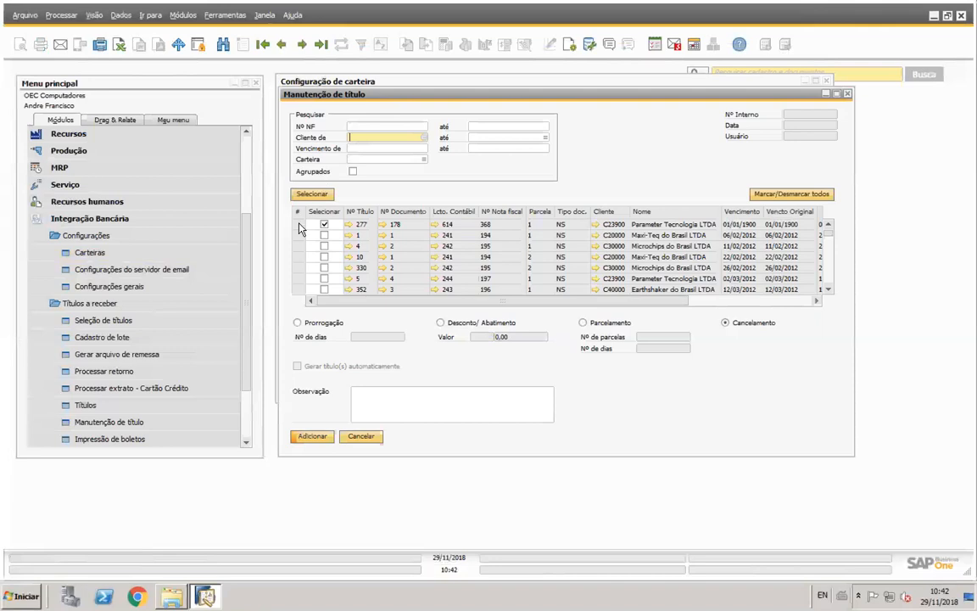
left_click(356, 83)
left_click(223, 44)
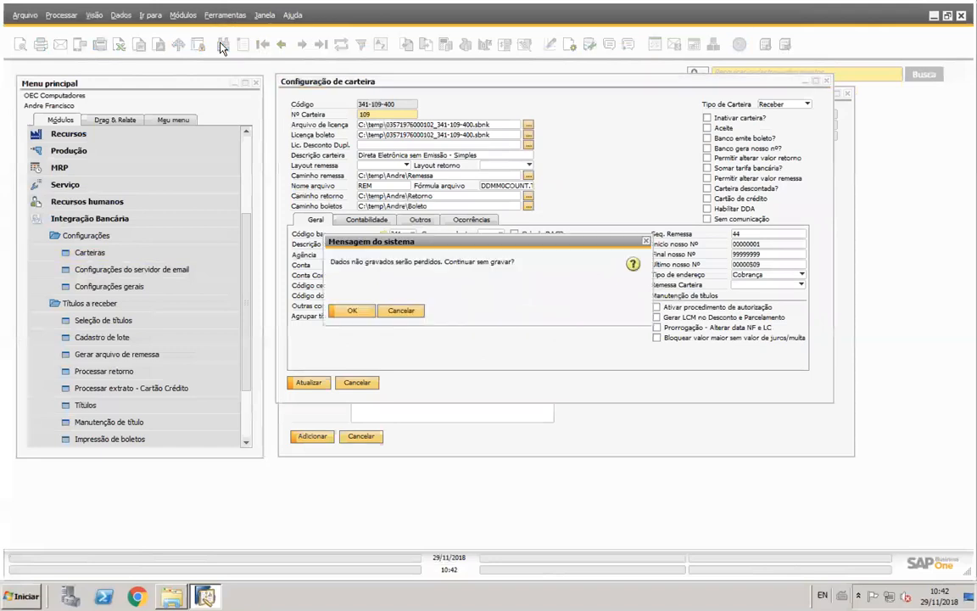
left_click(362, 307)
type("341*")
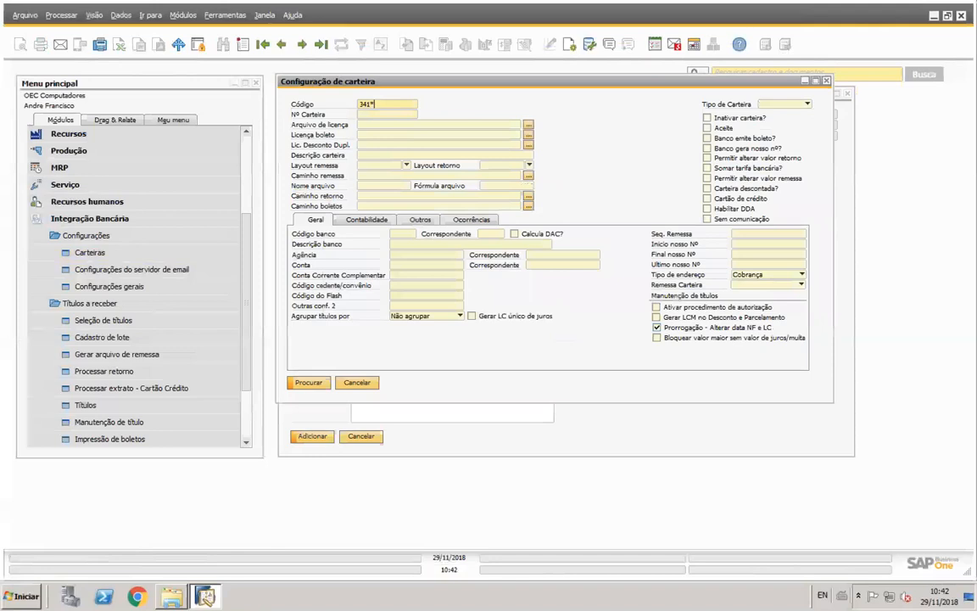
key("Return")
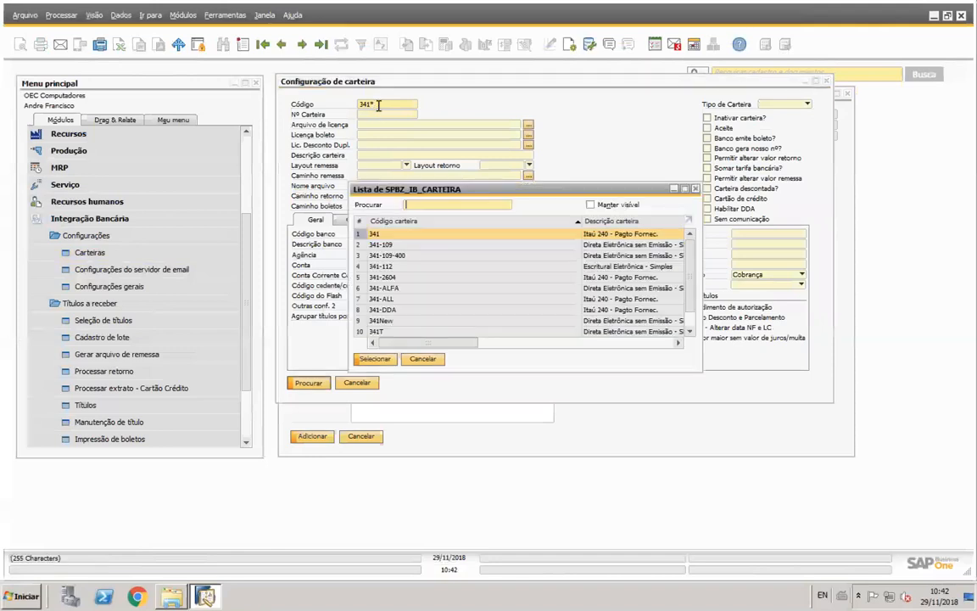
left_click(414, 298)
key("Return")
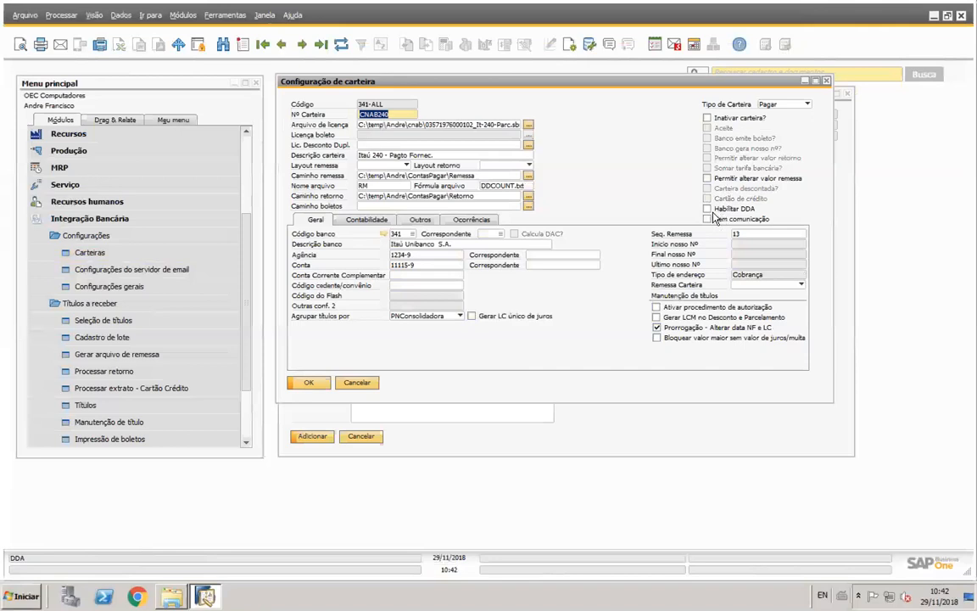
- Open Processar retorno under Títulos a receber and examine the return processing form
left_click(102, 337)
left_click(145, 389)
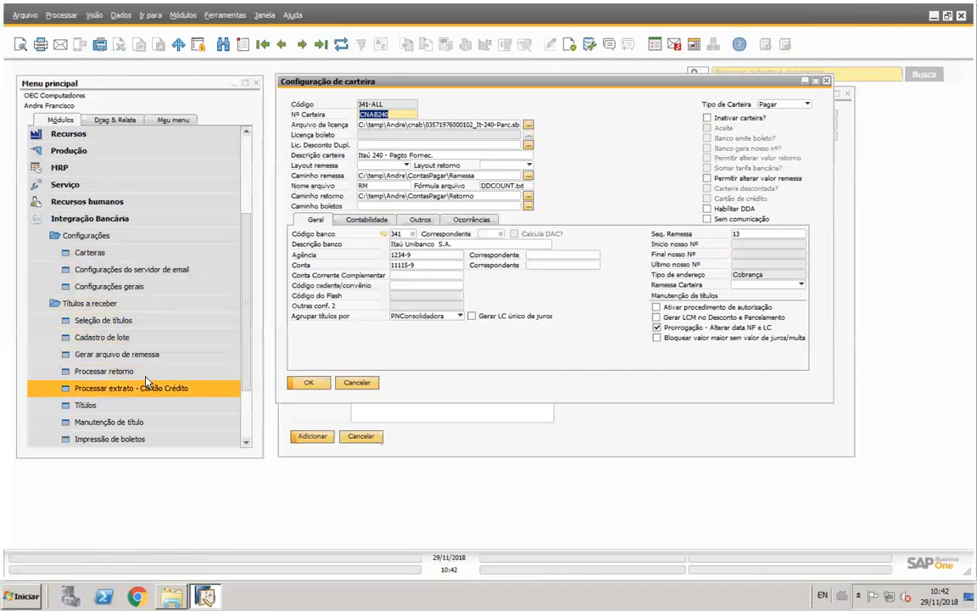
left_click(132, 371)
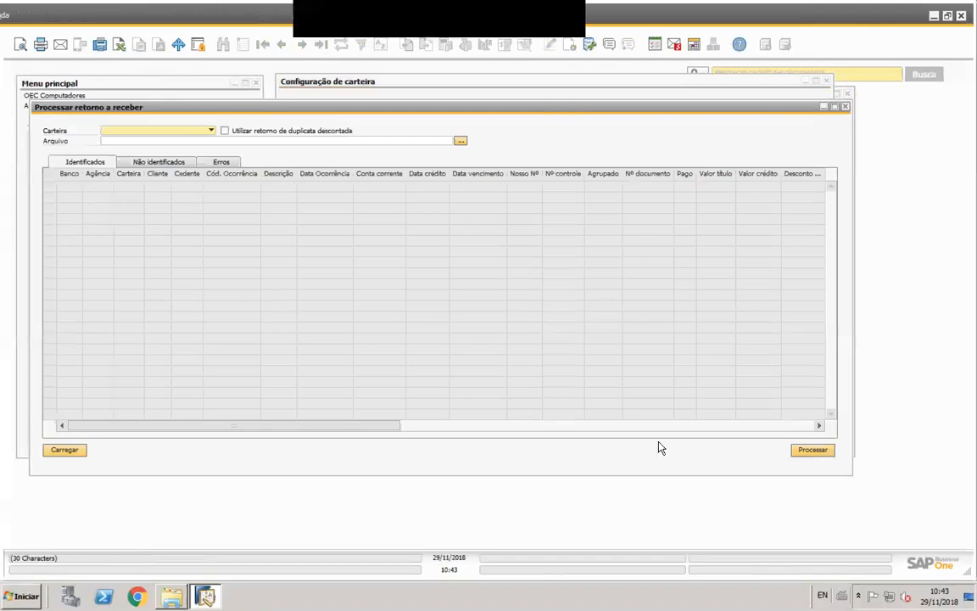
left_click(802, 453)
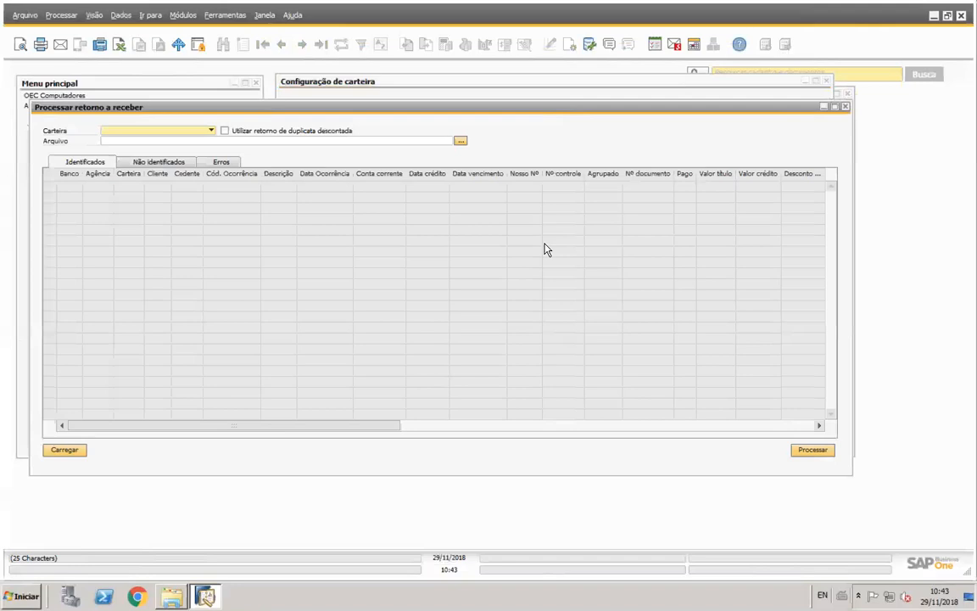
- Close the return processing, wallet configuration and title maintenance windows, discarding the unsaved maintenance changes
left_click(845, 106)
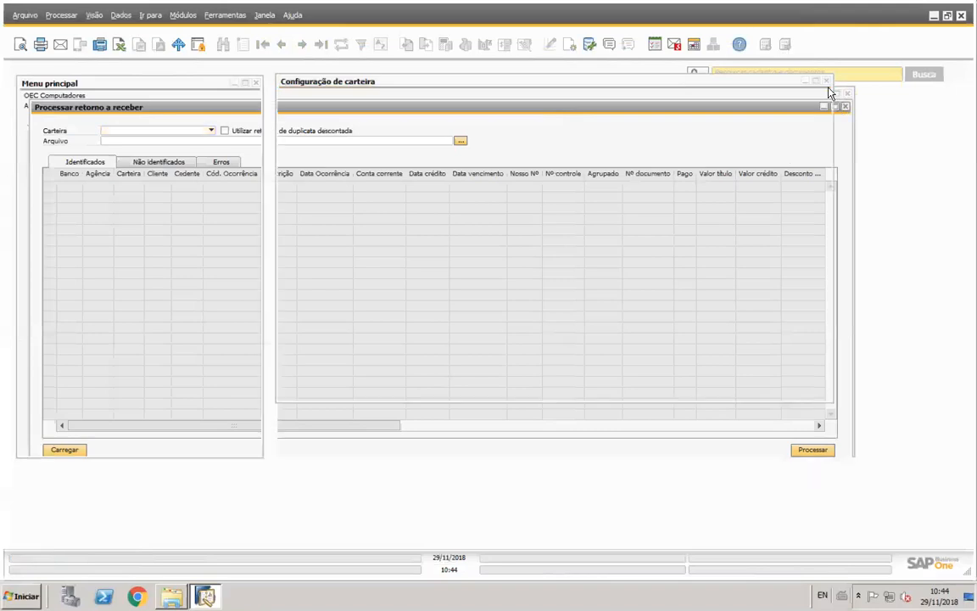
left_click(827, 83)
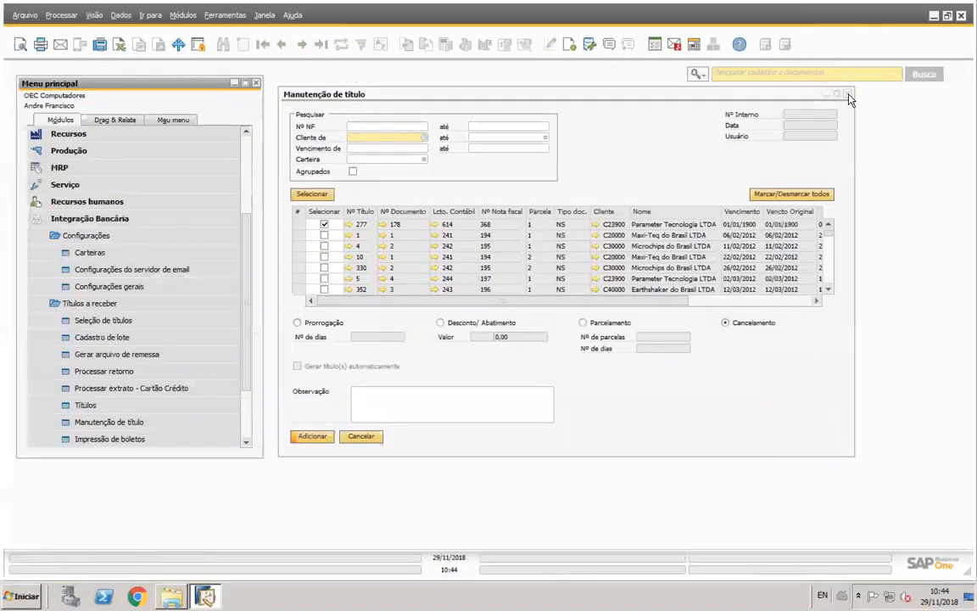
left_click(847, 94)
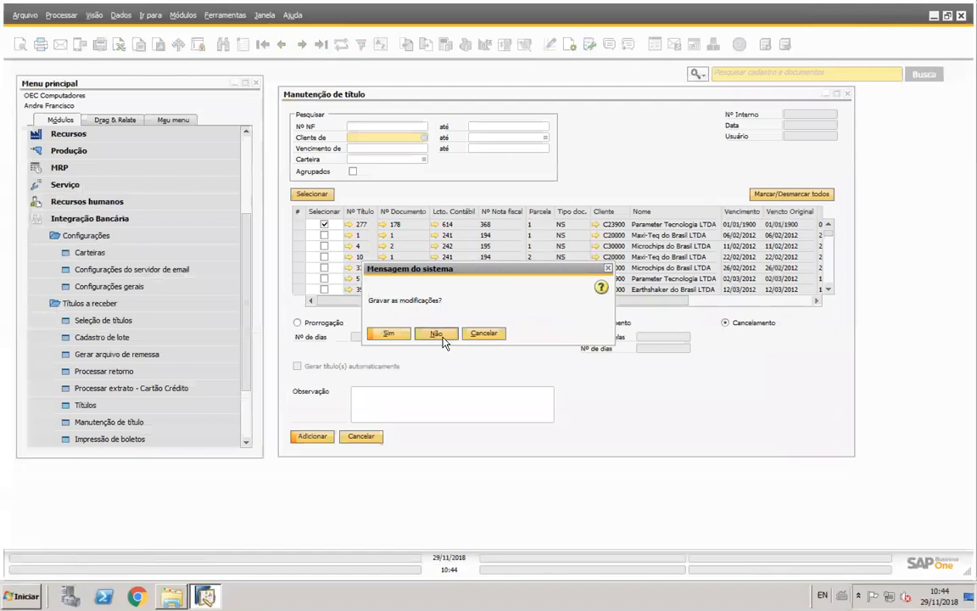
left_click(436, 333)
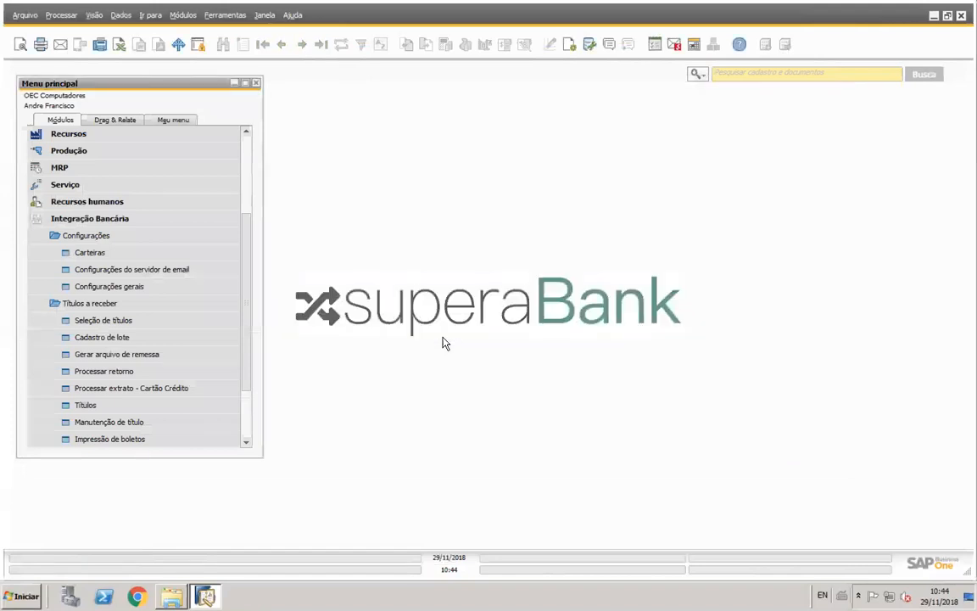